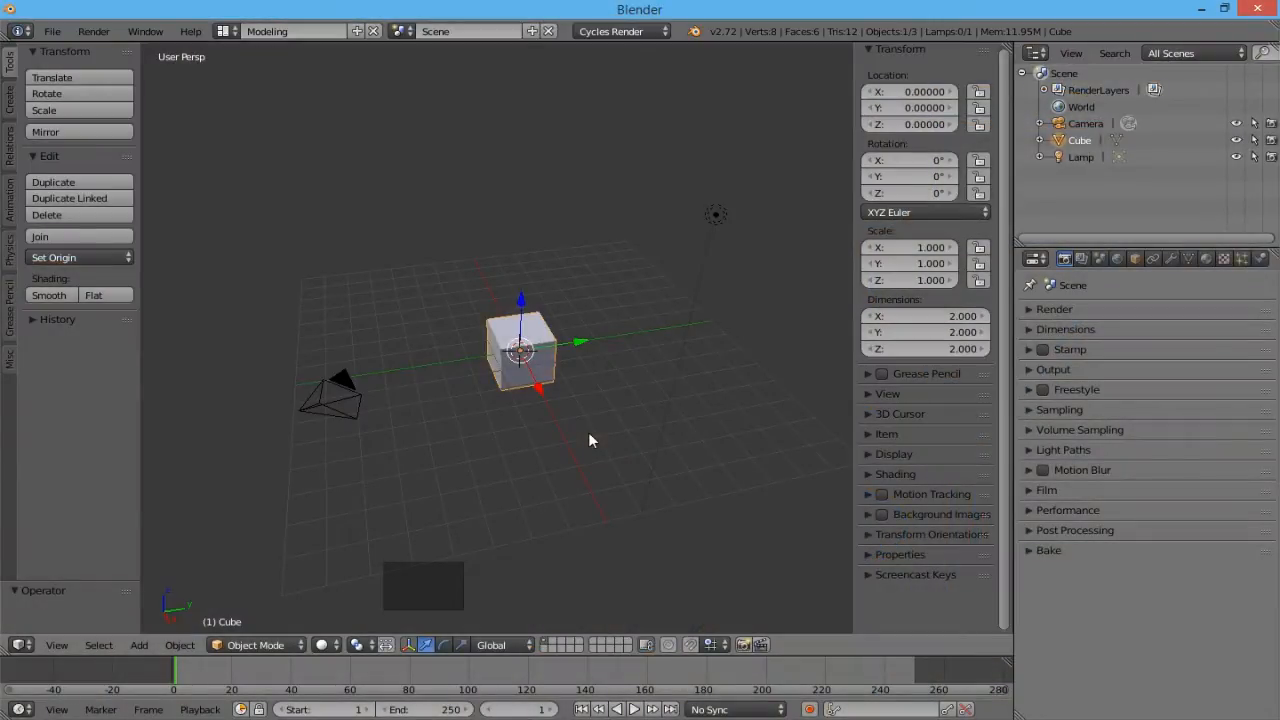
# Step: Enter Edit Mode on the cube and view it from the front in wireframe shading
pyautogui.click(262, 645)
pyautogui.click(265, 607)
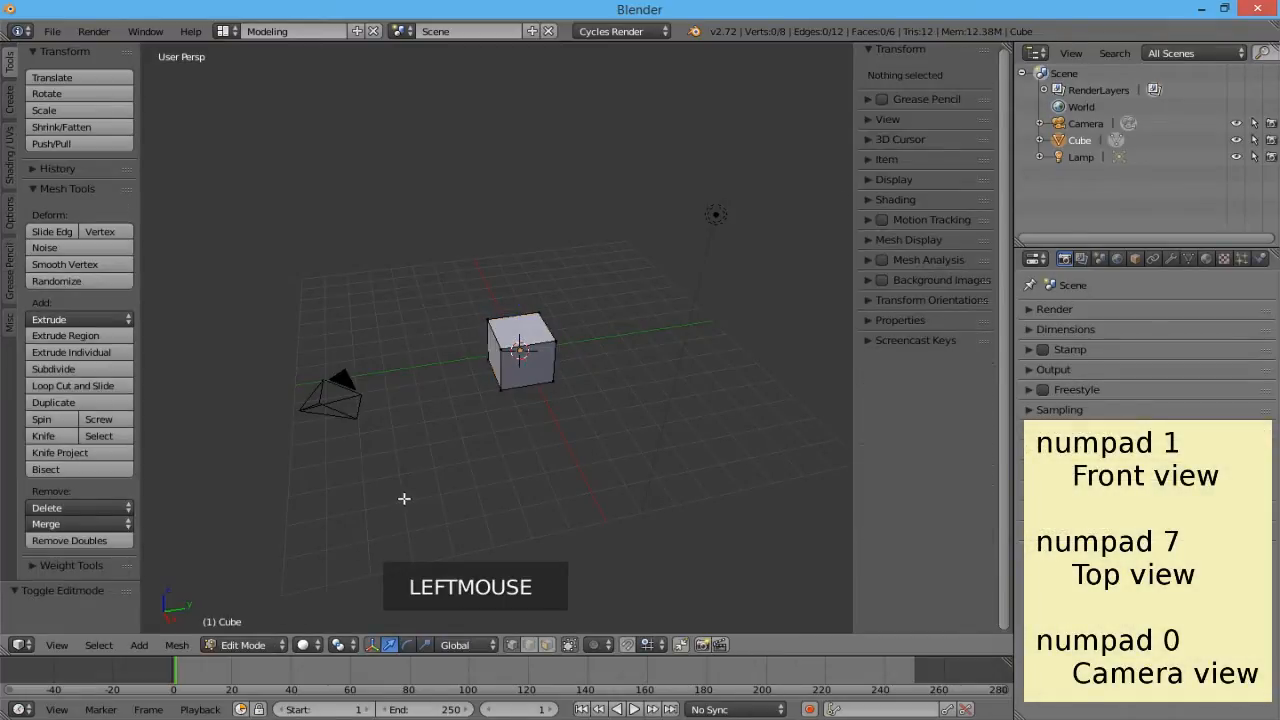
pyautogui.press('KP_1')
pyautogui.scroll(3, 404, 484)
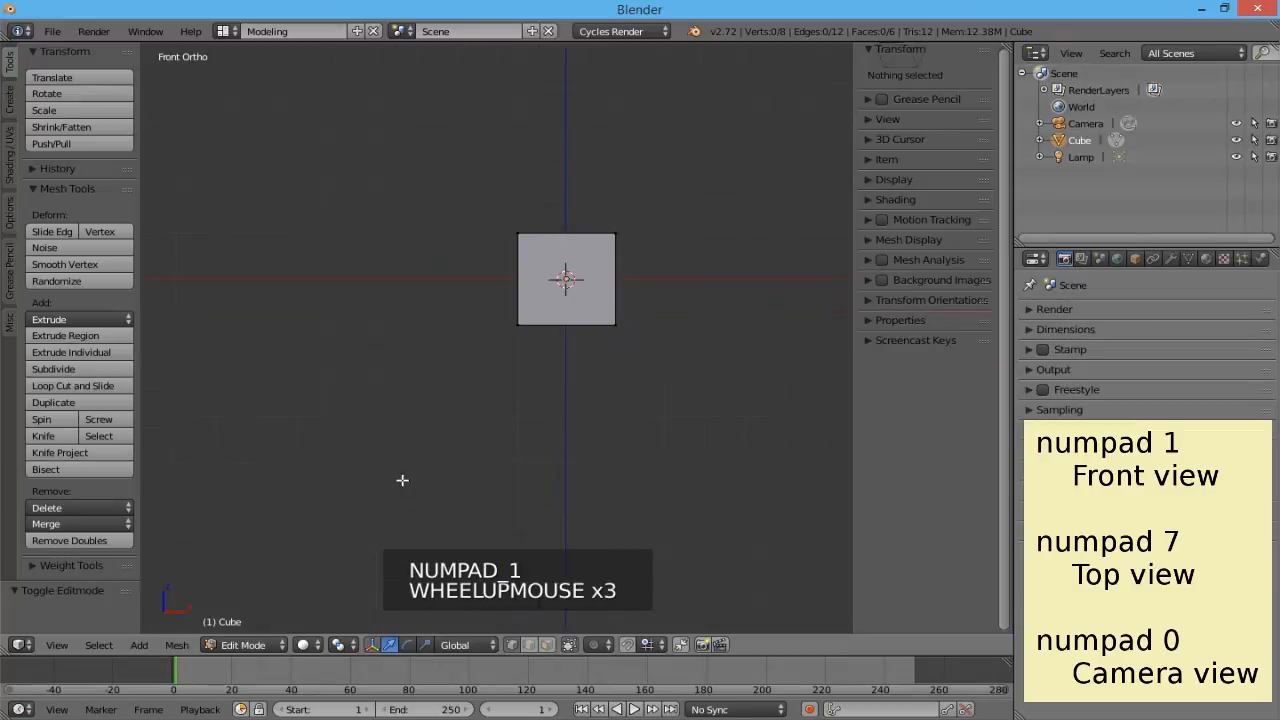
pyautogui.click(304, 644)
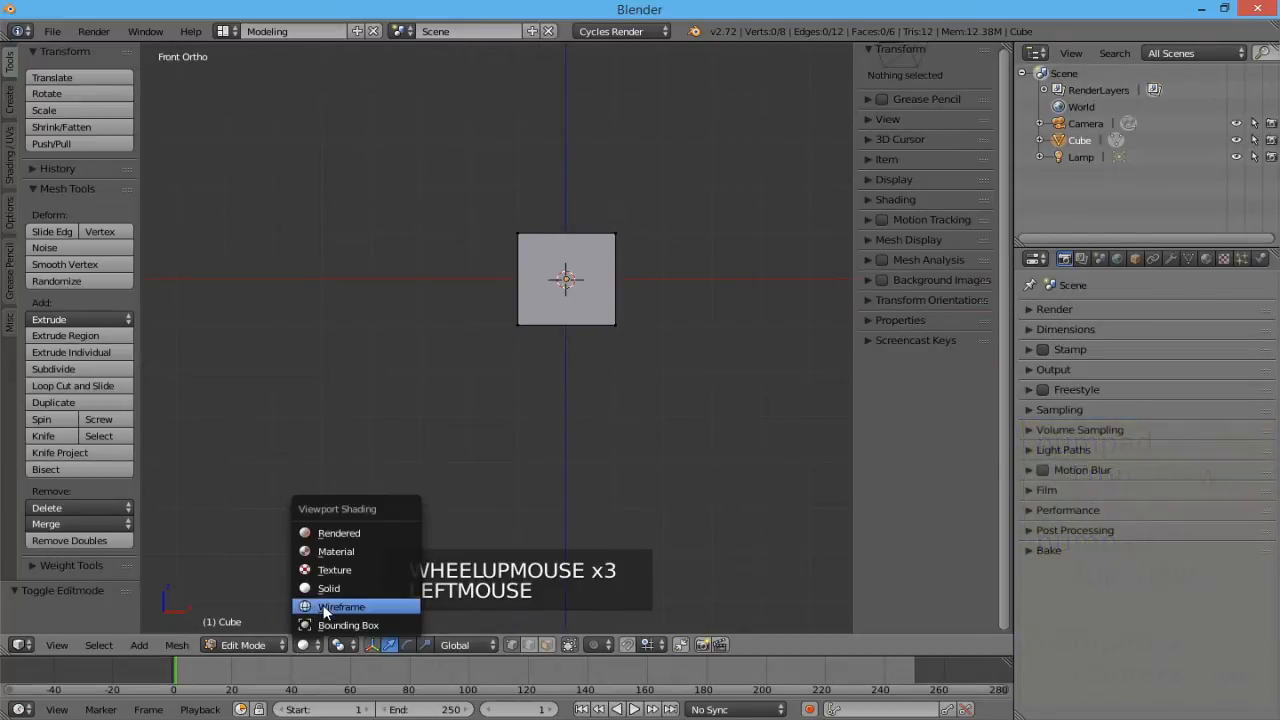
pyautogui.click(323, 607)
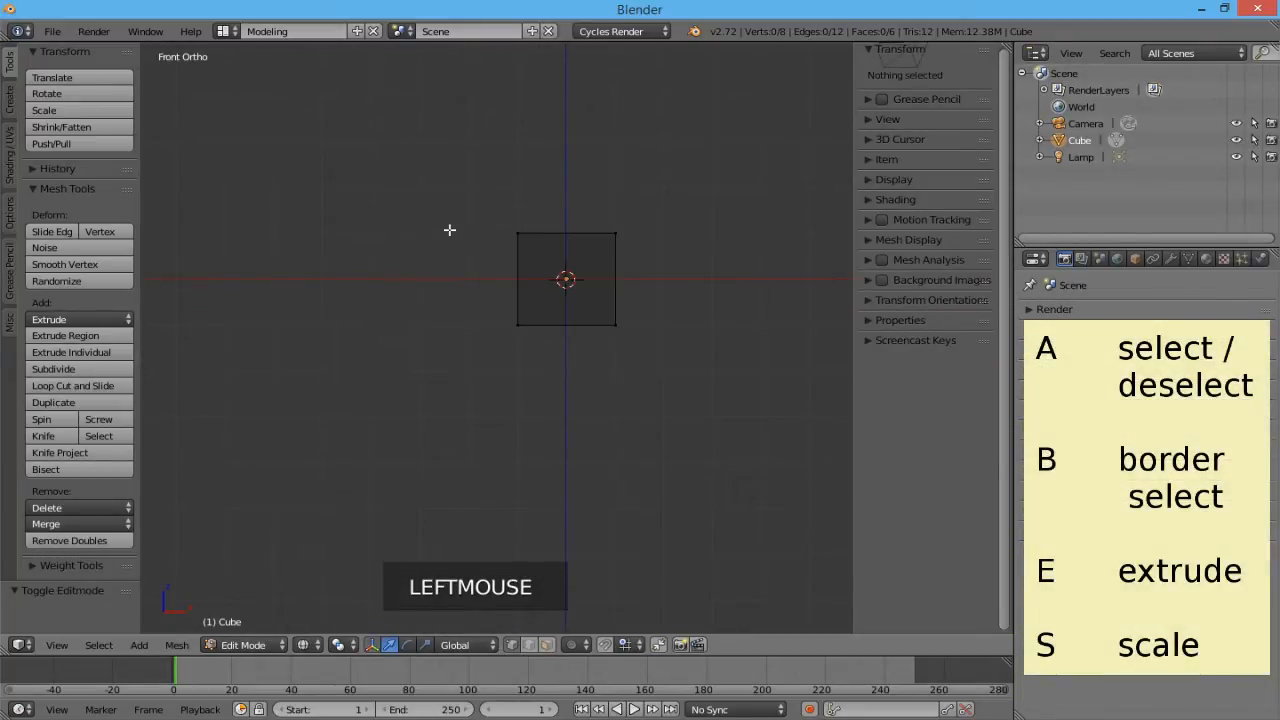
# Step: Box-select the cube's top four vertices and delete them, leaving the bottom face
pyautogui.press('b')
pyautogui.moveTo(443, 182); pyautogui.dragTo(678, 254)
pyautogui.press('Delete')
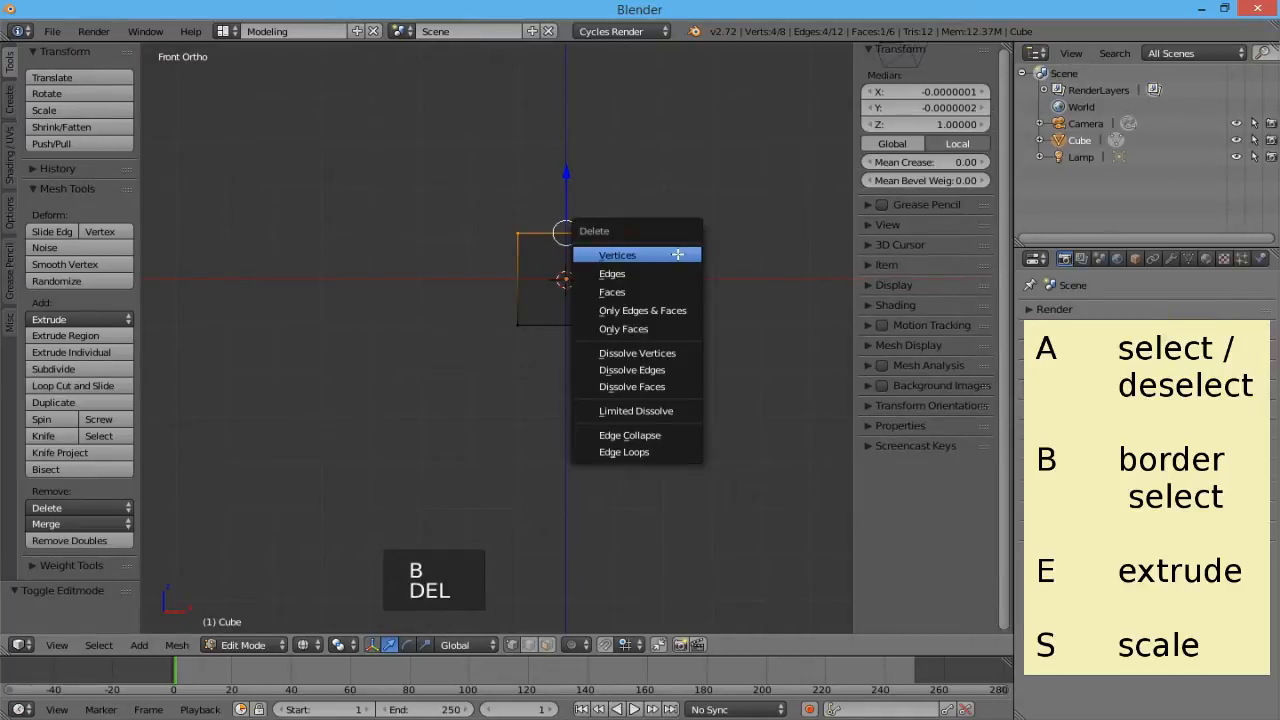
pyautogui.click(678, 254)
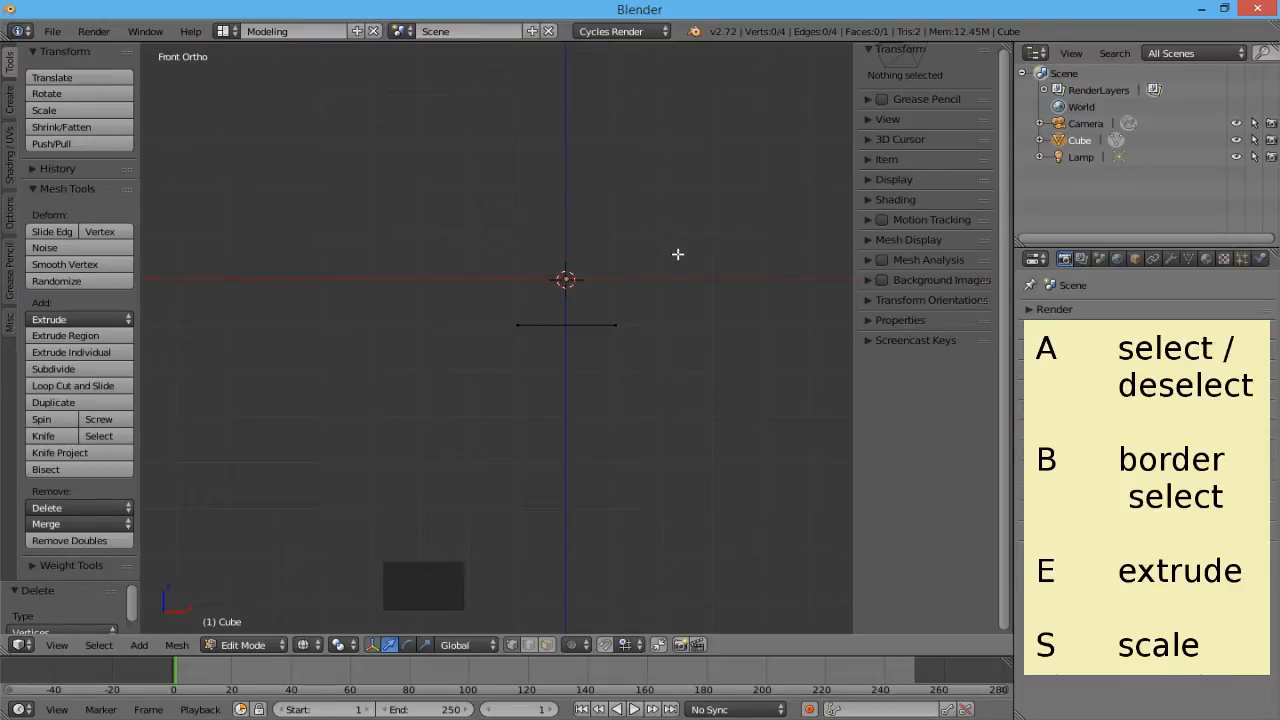
# Step: From top view in solid shading, subdivide the face and deselect its centre vertex
pyautogui.press('KP_7')
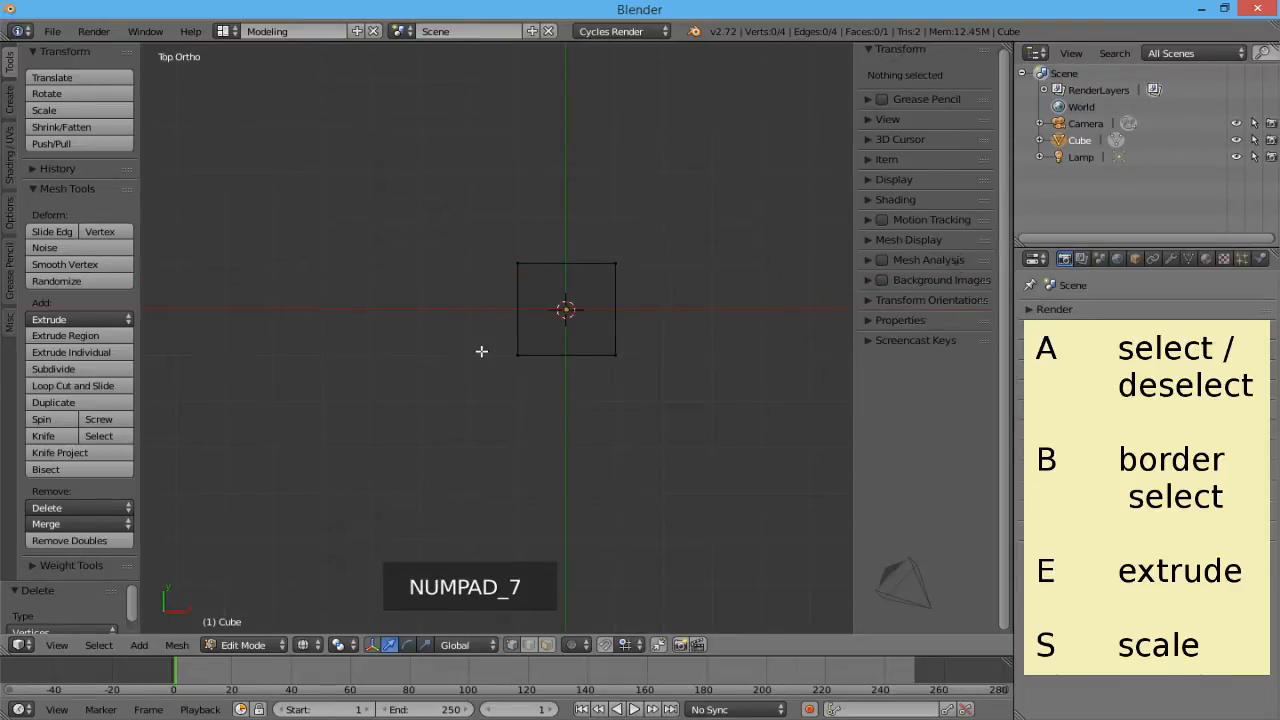
pyautogui.click(305, 645)
pyautogui.click(312, 588)
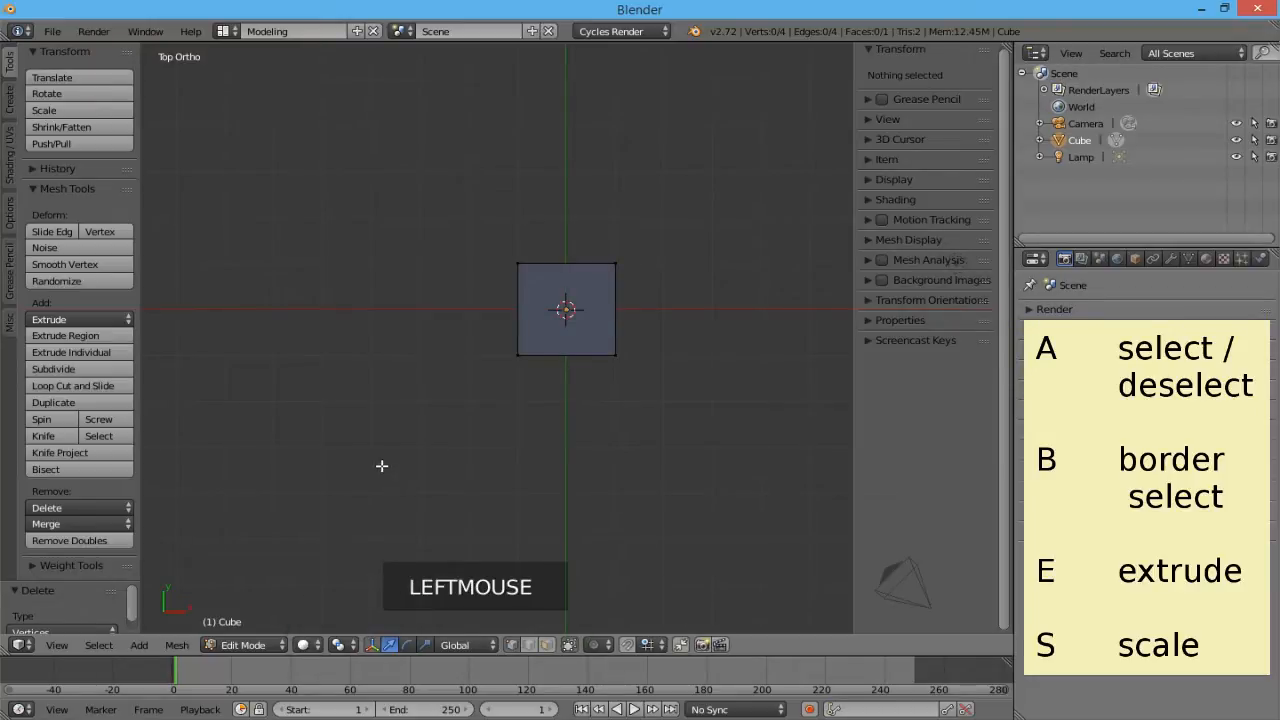
pyautogui.press('a')
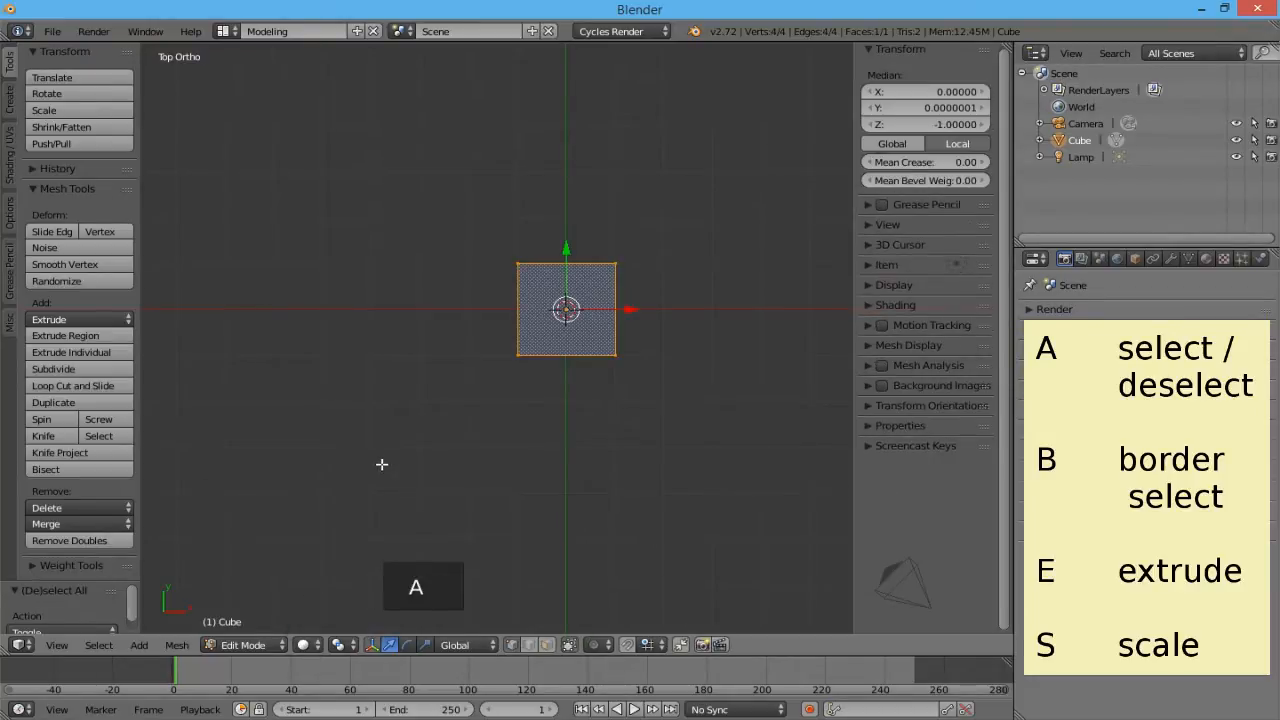
pyautogui.click(87, 366)
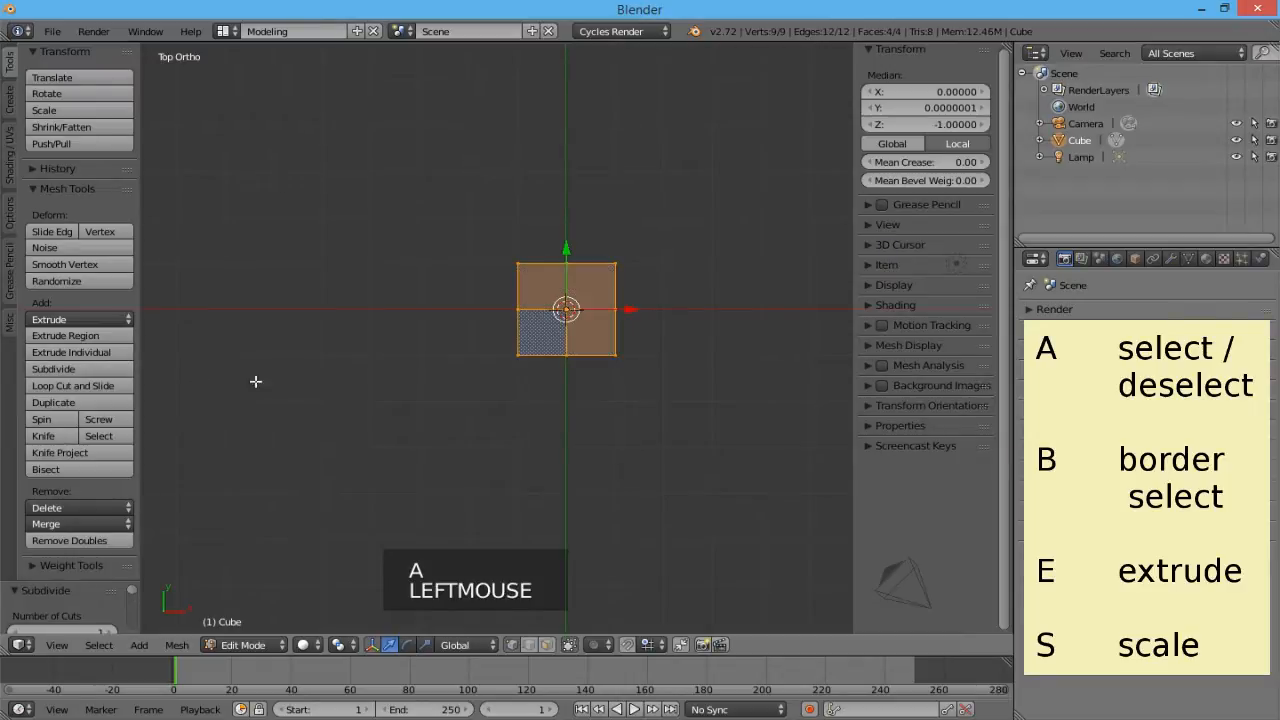
pyautogui.scroll(4, 590, 380)
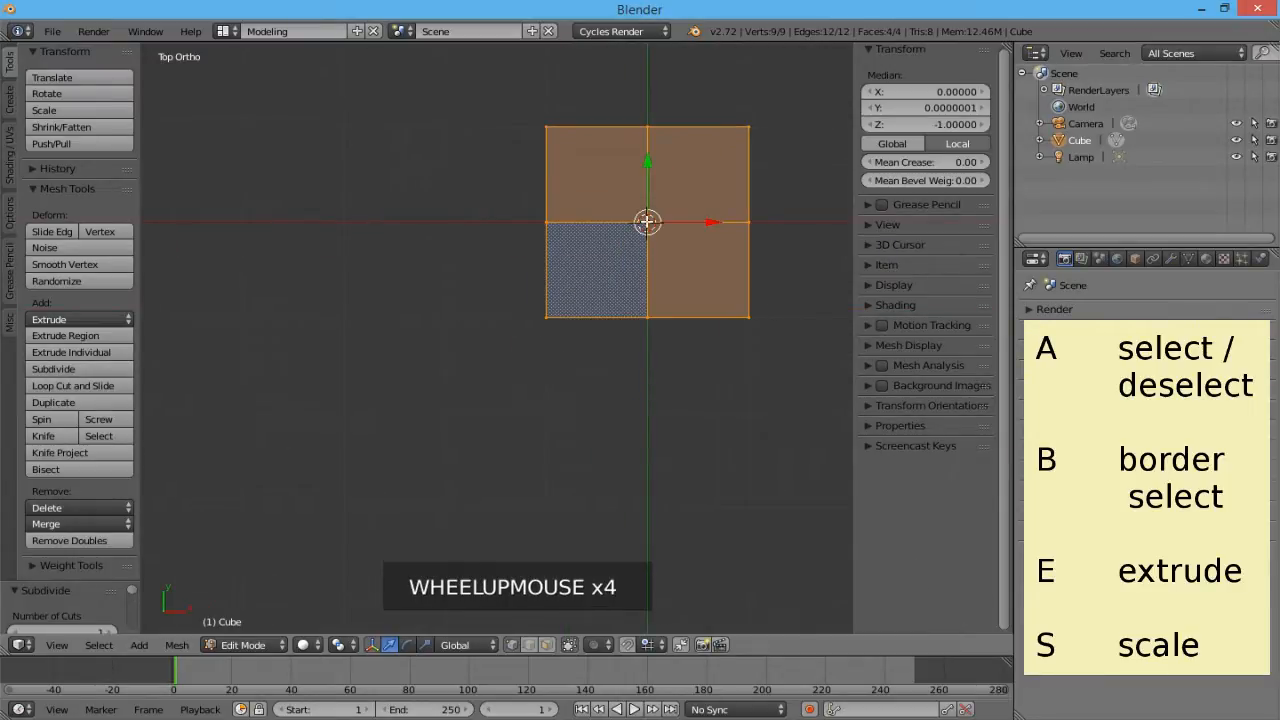
pyautogui.keyDown('shift'); pyautogui.click(647, 222); pyautogui.keyUp('shift')
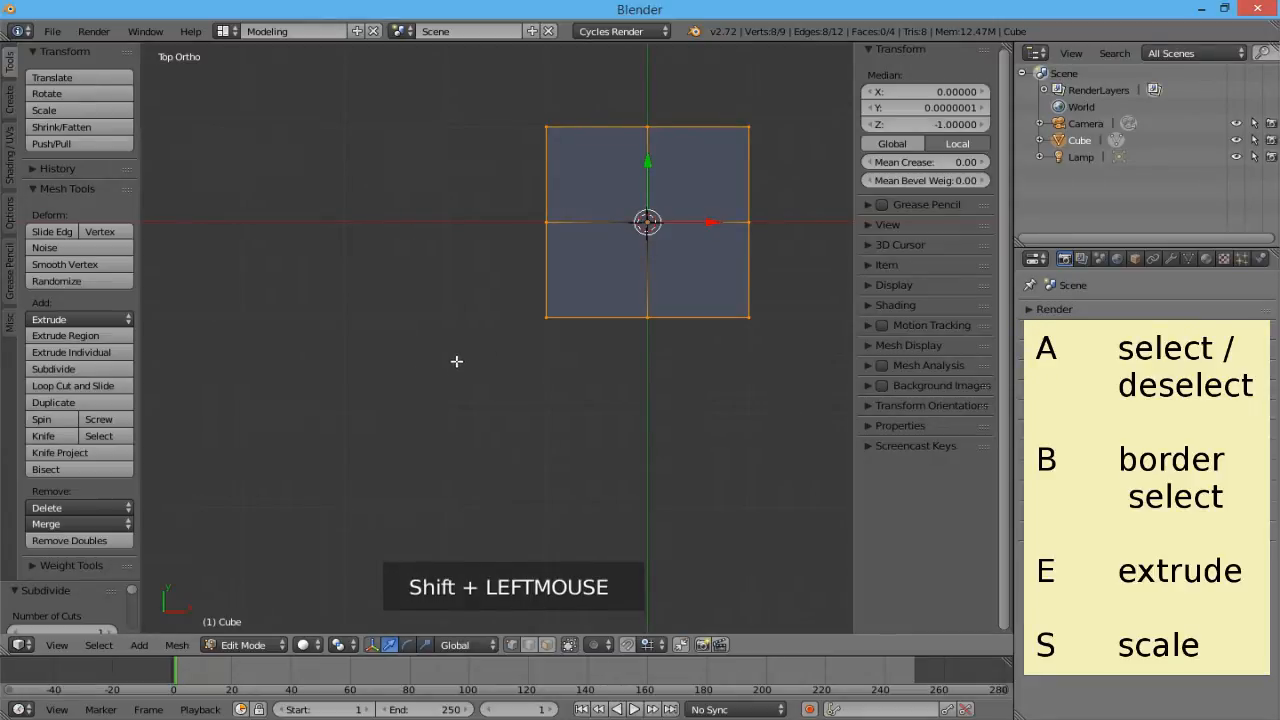
# Step: Round the outer ring with To Sphere at 1 into an octagon and scale it smaller
pyautogui.click(176, 645)
pyautogui.moveTo(240, 567)
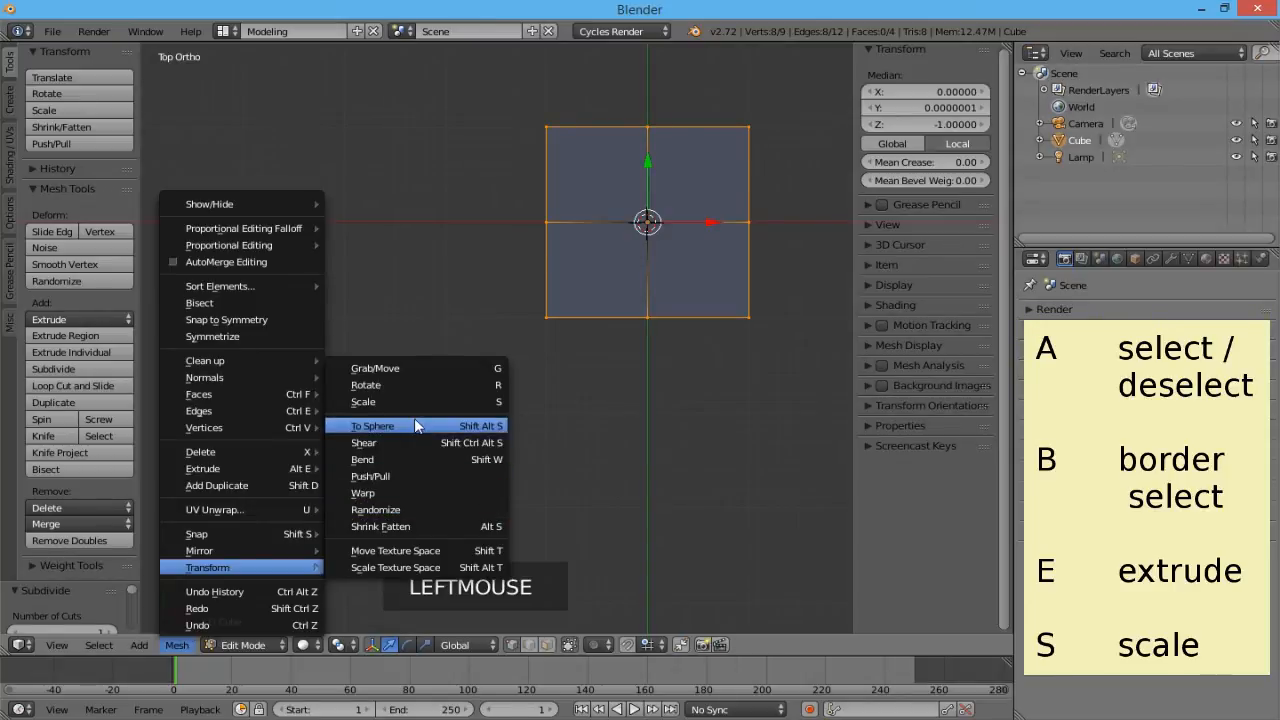
pyautogui.click(414, 424)
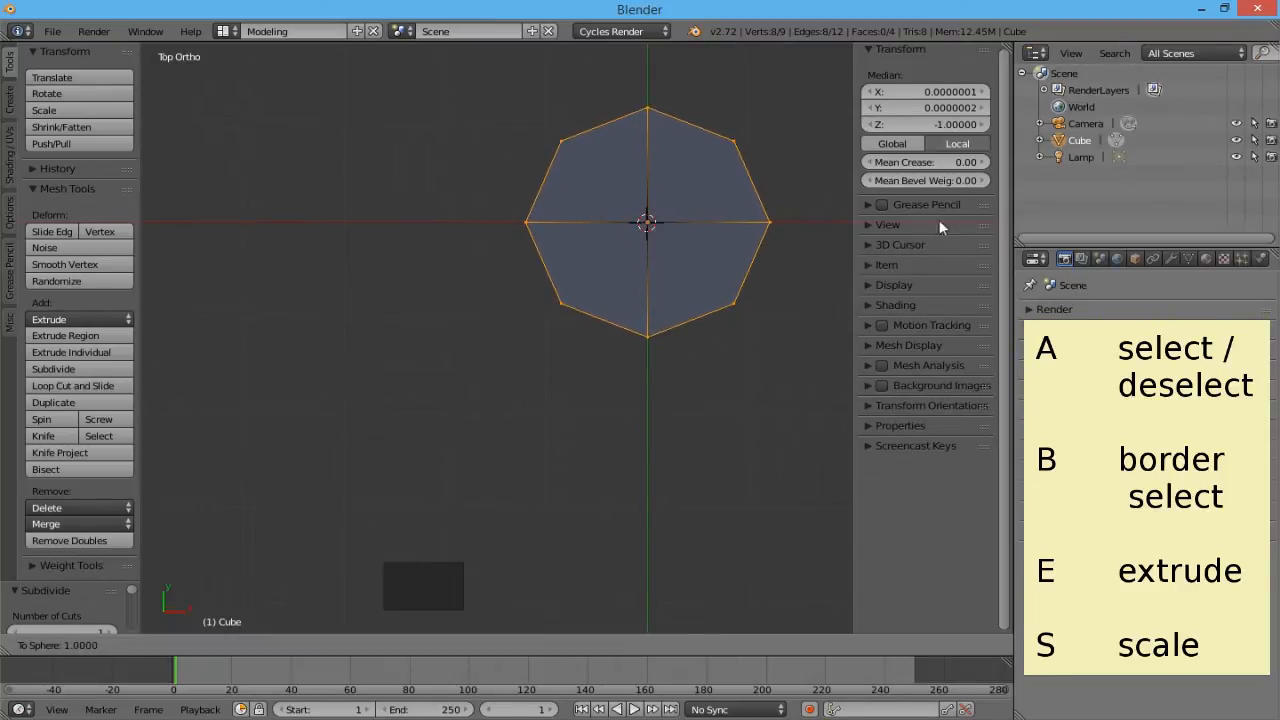
pyautogui.click(436, 237)
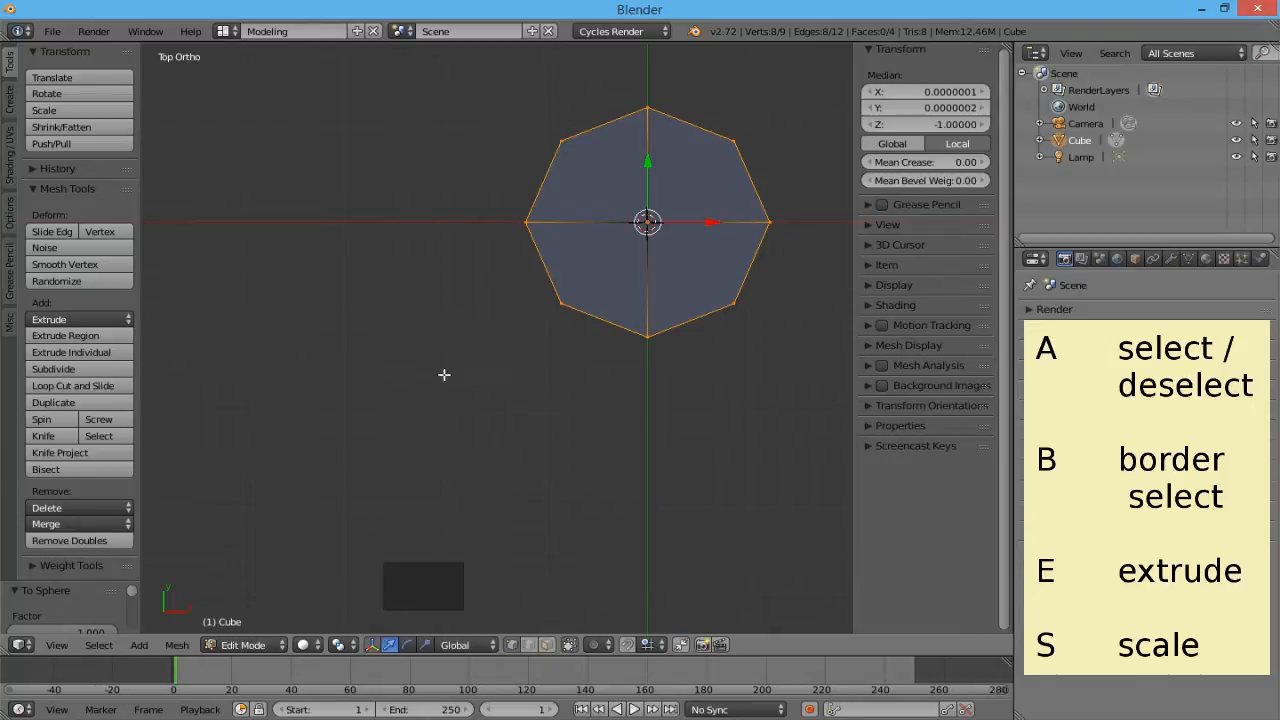
pyautogui.press('s')
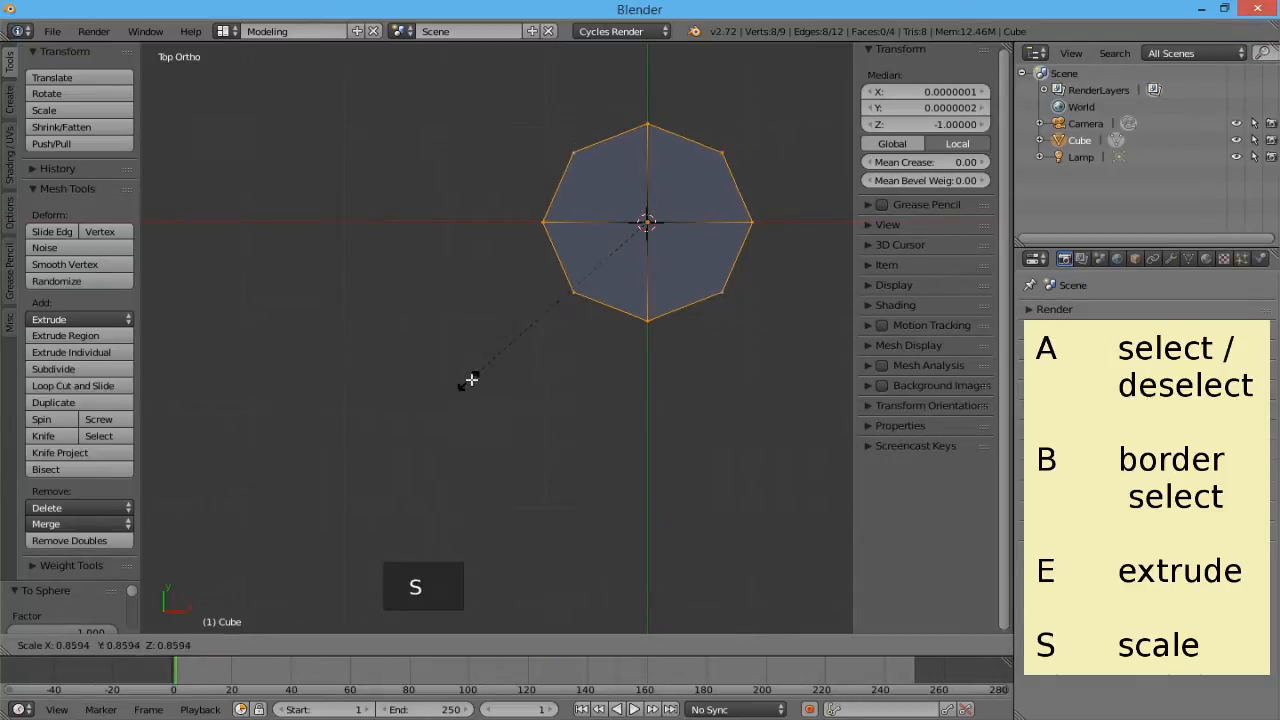
pyautogui.click(521, 347)
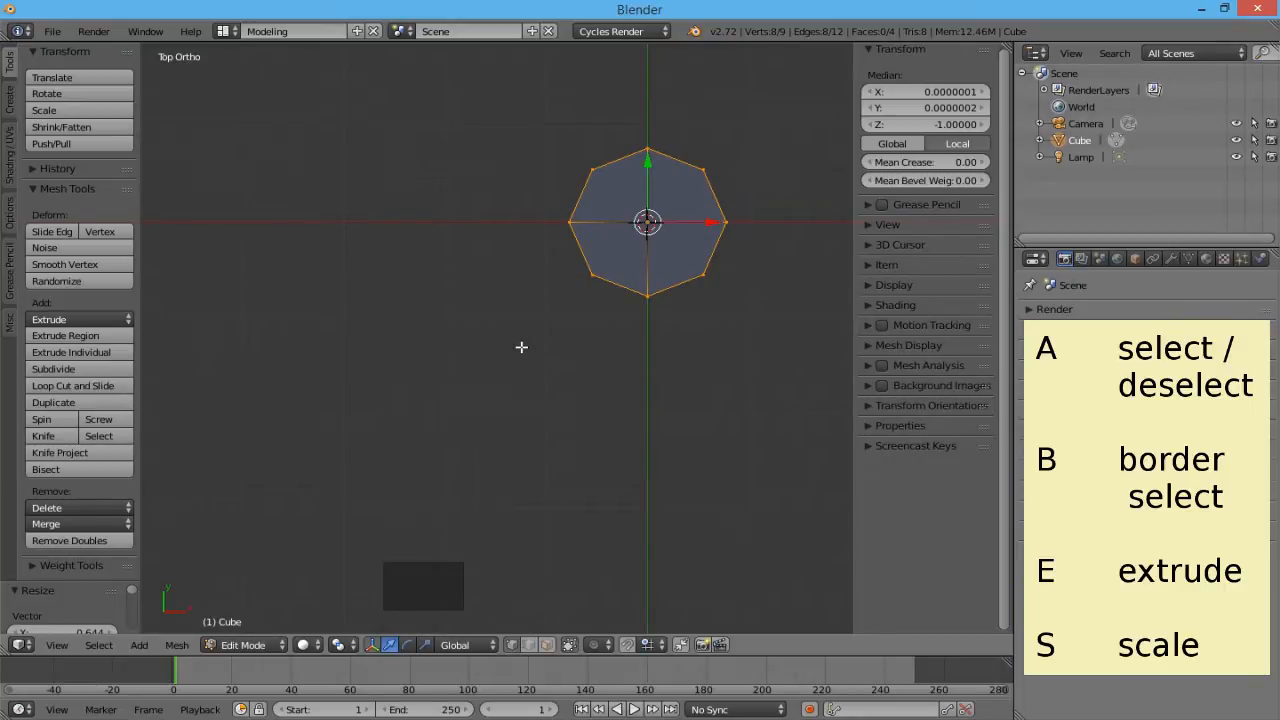
# Step: From the front, extrude the outer ring, scale it wider and move it slightly down
pyautogui.press('KP_1')
pyautogui.scroll(3, 546, 349)
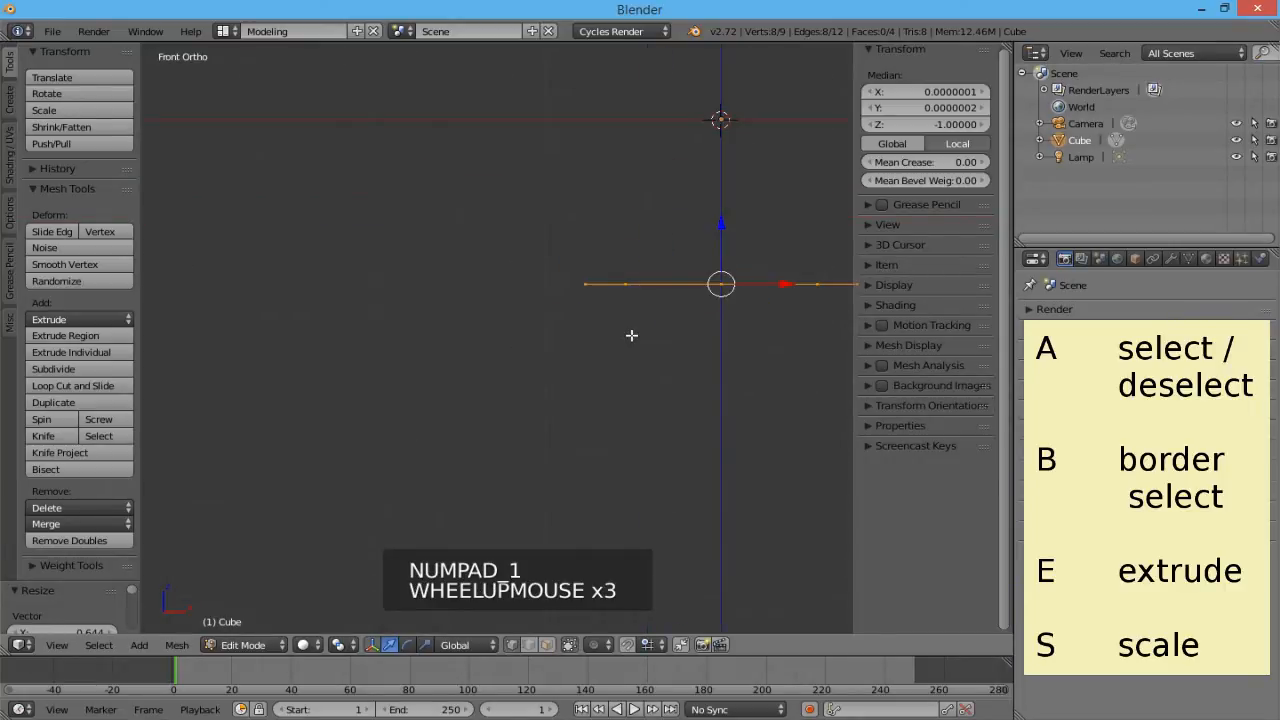
pyautogui.keyDown('shift'); pyautogui.moveTo(694, 346); pyautogui.dragTo(523, 348, button='middle'); pyautogui.keyUp('shift')
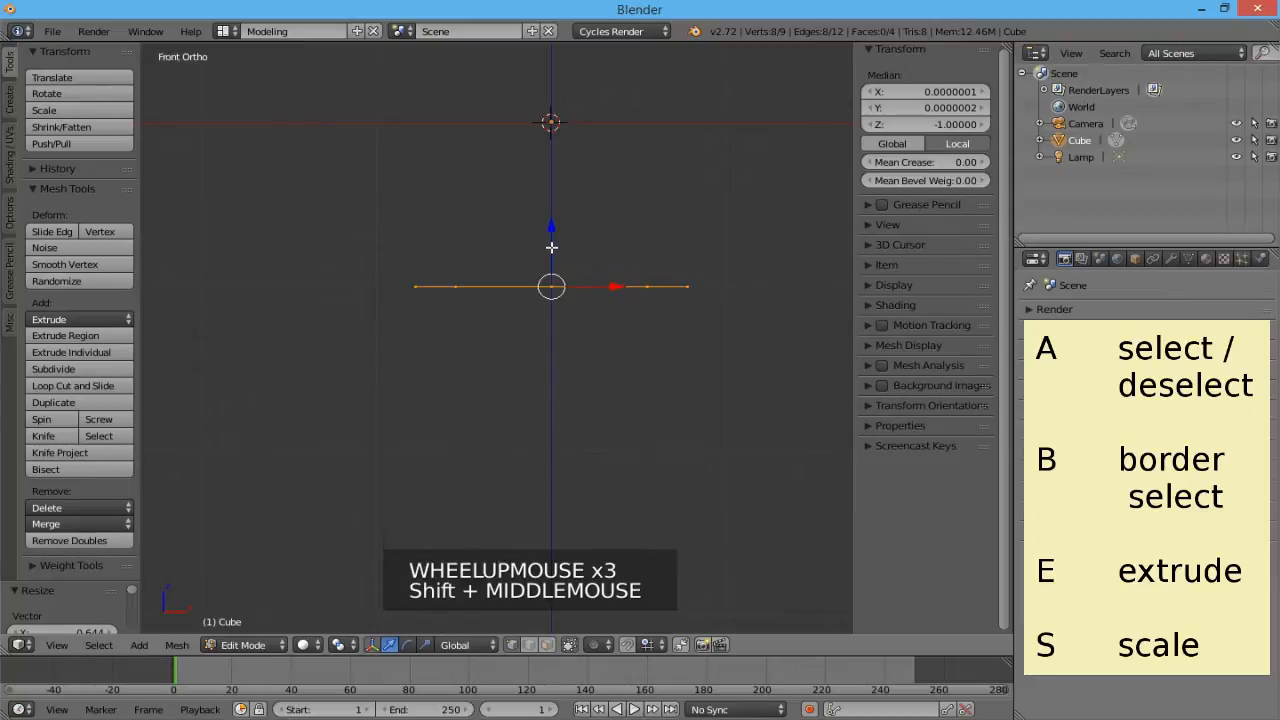
pyautogui.moveTo(551, 227); pyautogui.dragTo(560, 260)
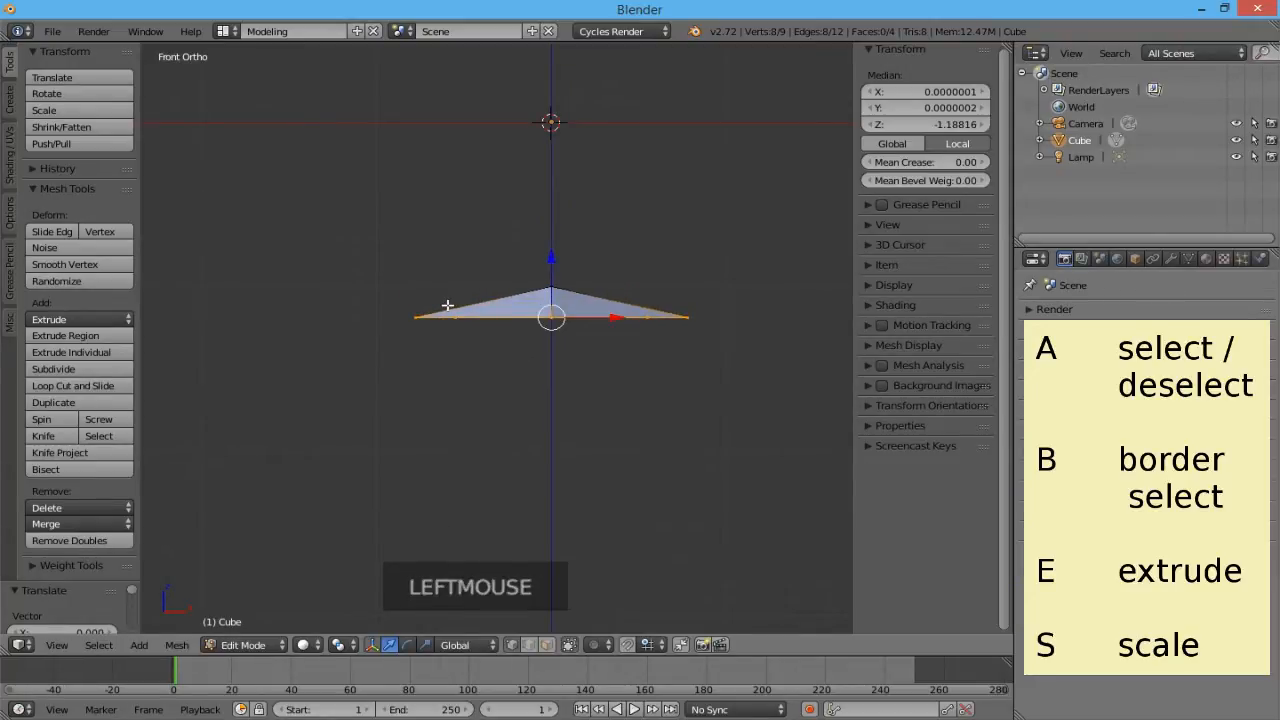
pyautogui.press('e')
pyautogui.press('s')
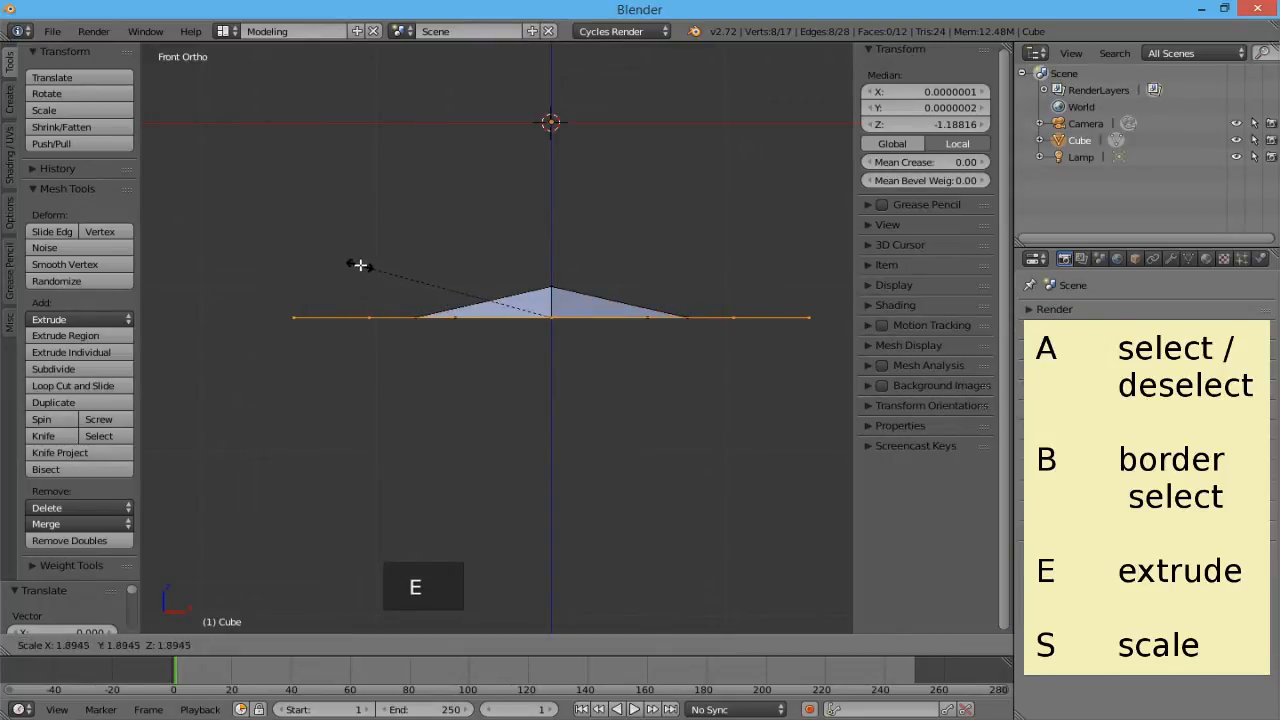
pyautogui.click(351, 262)
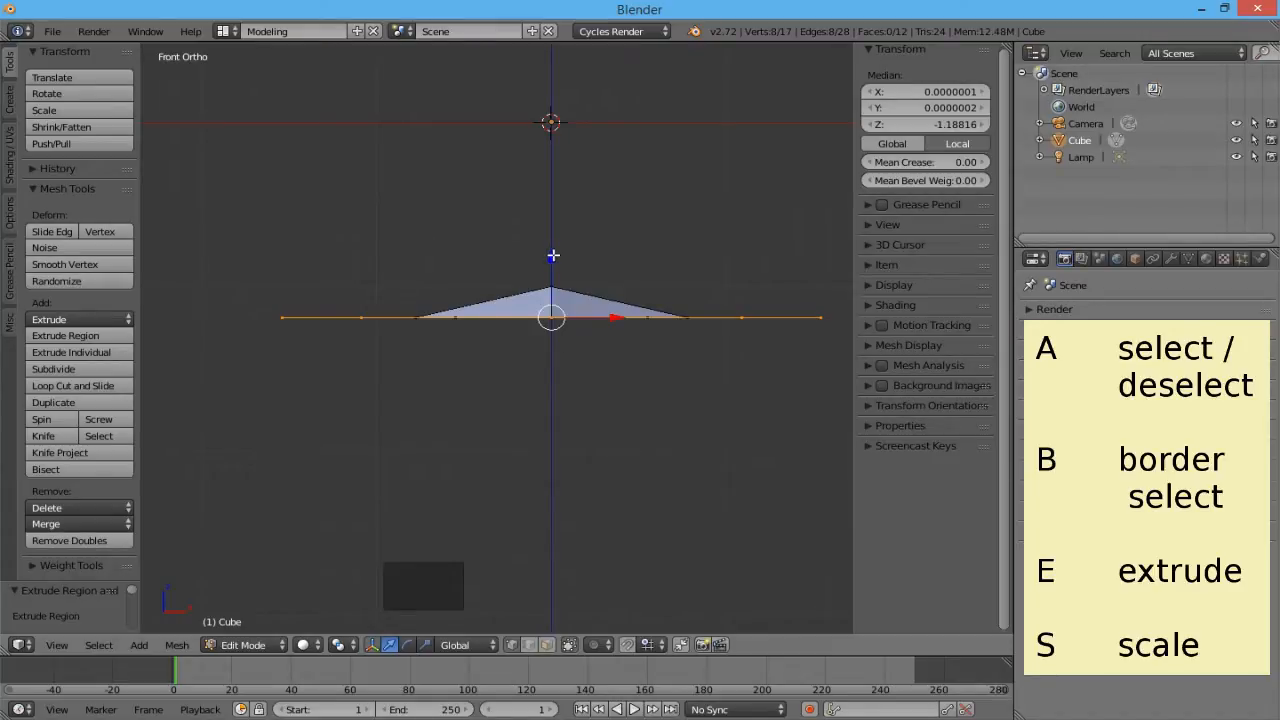
pyautogui.moveTo(553, 255); pyautogui.dragTo(550, 272)
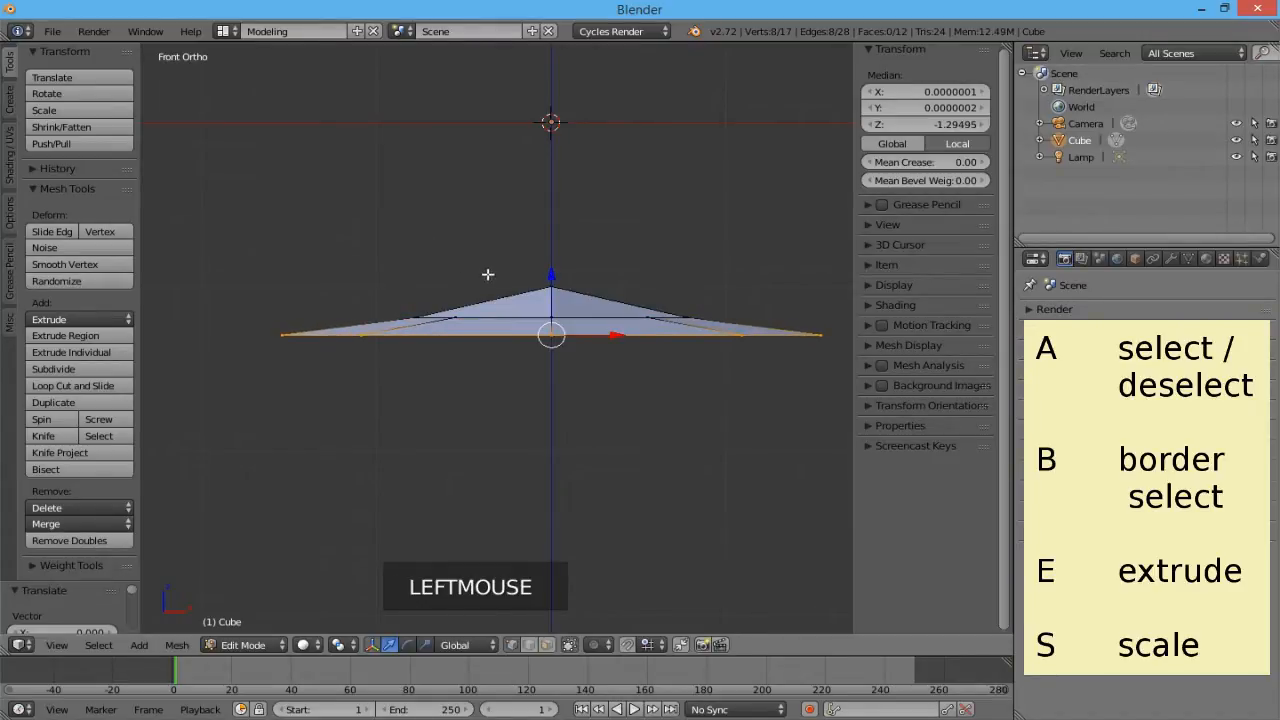
# Step: Extrude the ring upward along Z twice to form the base edge and a thin raised rim
pyautogui.press('e')
pyautogui.press('e')
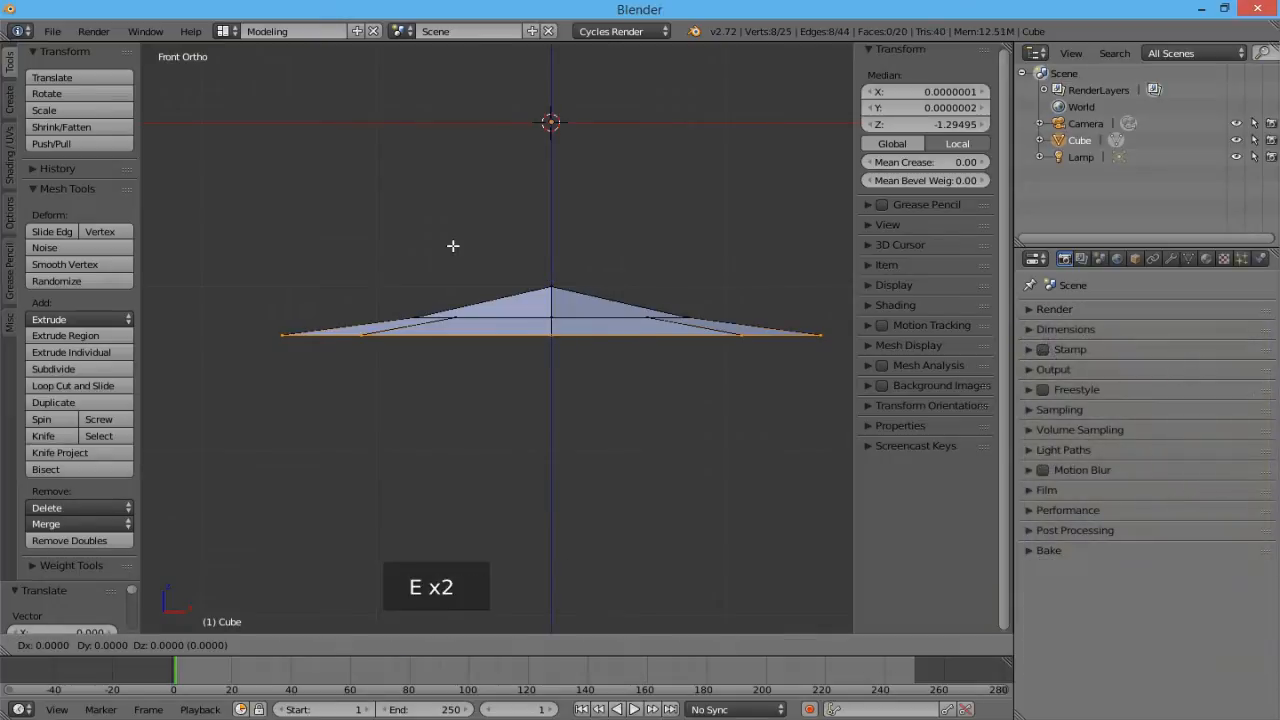
pyautogui.press('z')
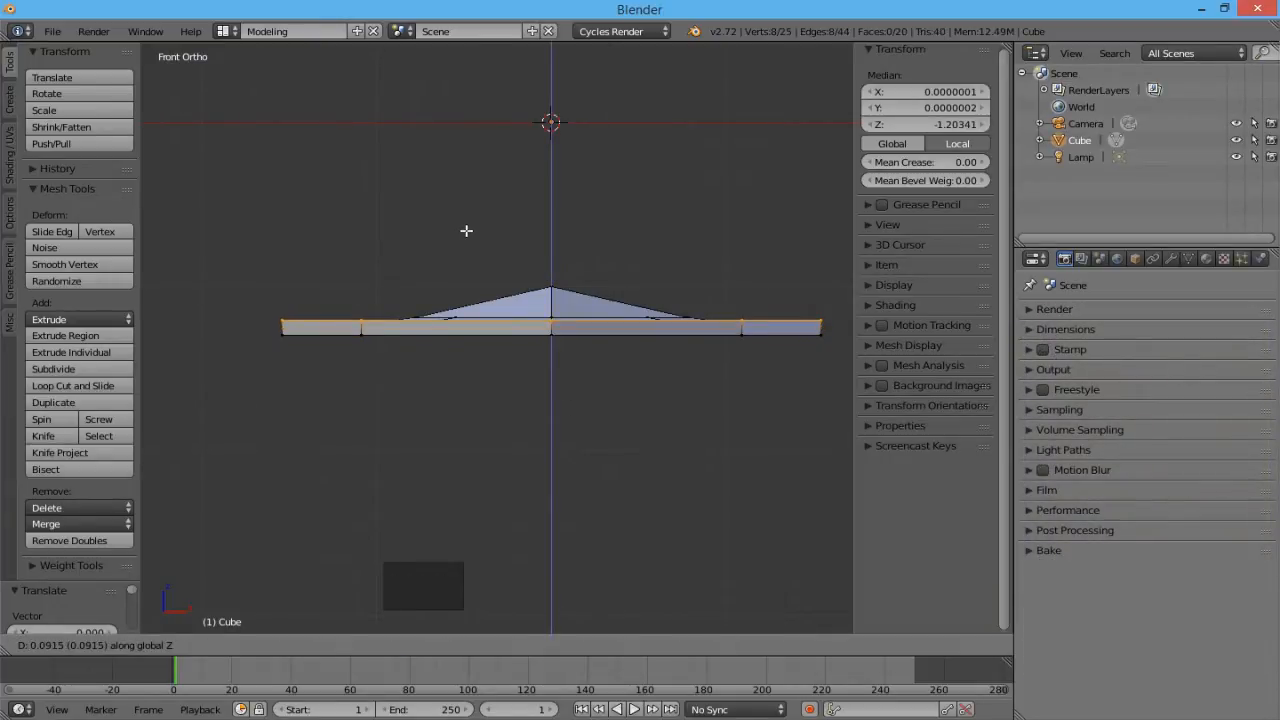
pyautogui.click(466, 231)
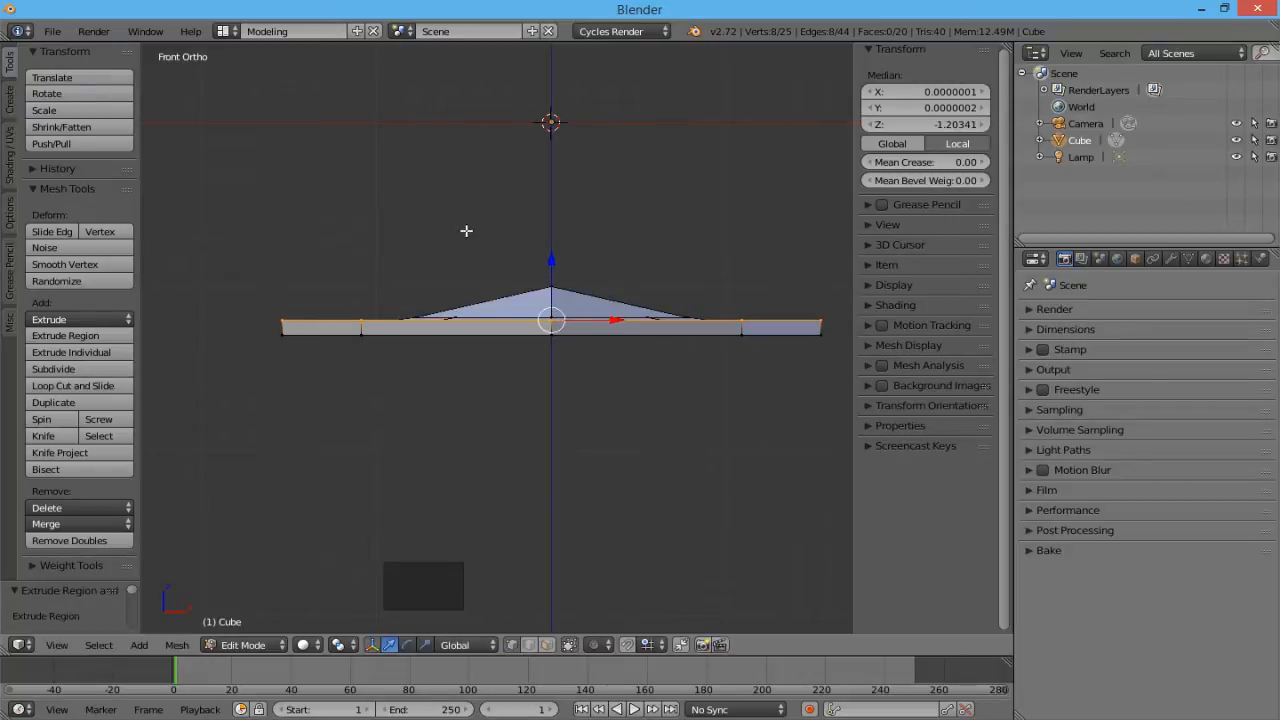
pyautogui.press('e')
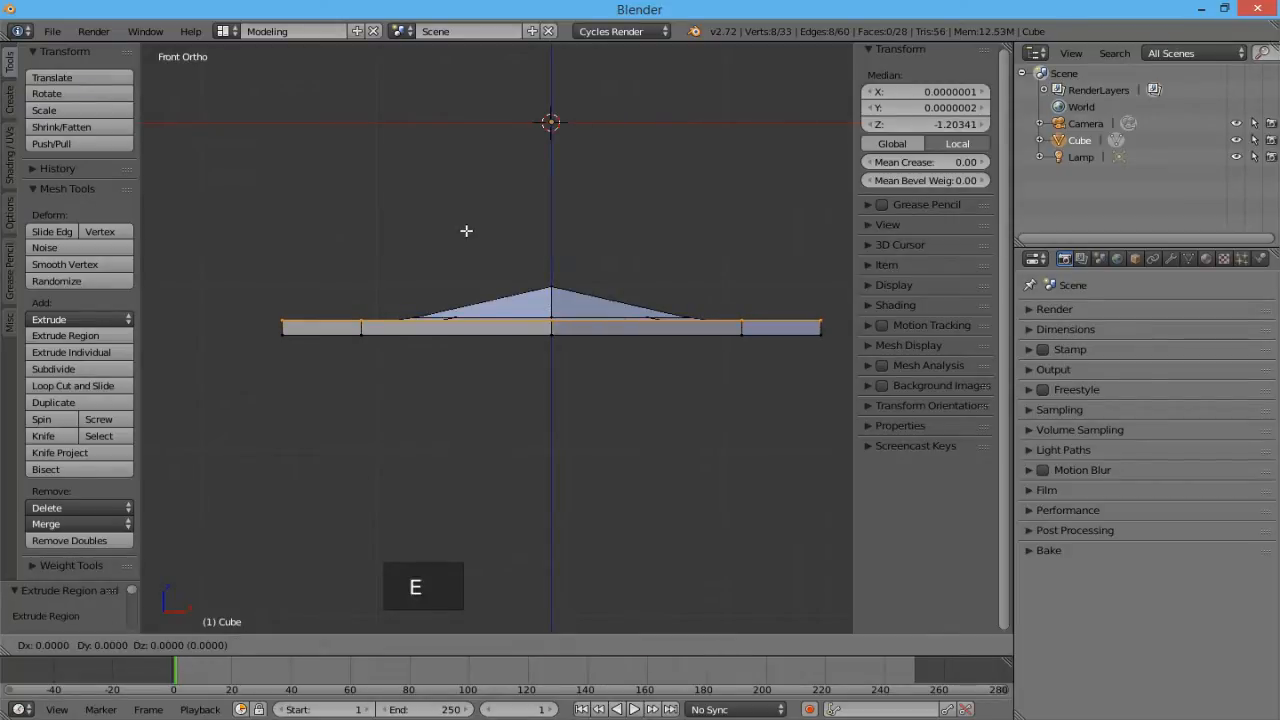
pyautogui.press('z')
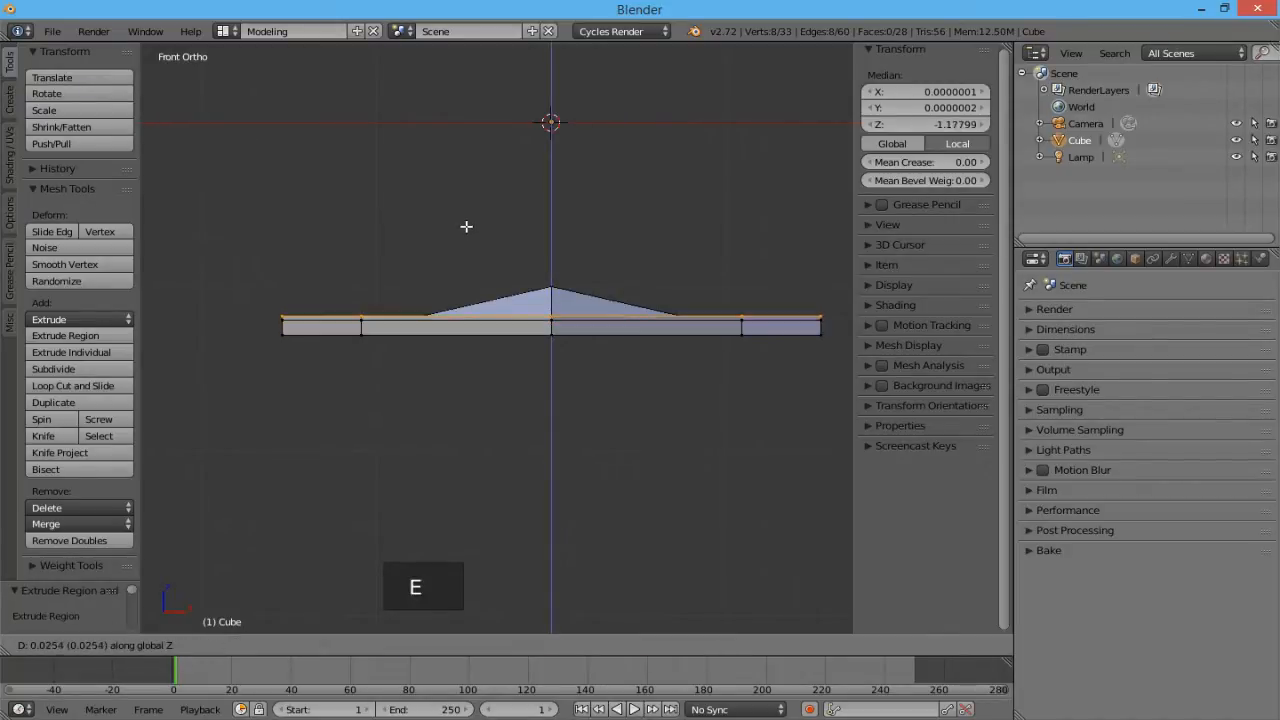
pyautogui.click(466, 226)
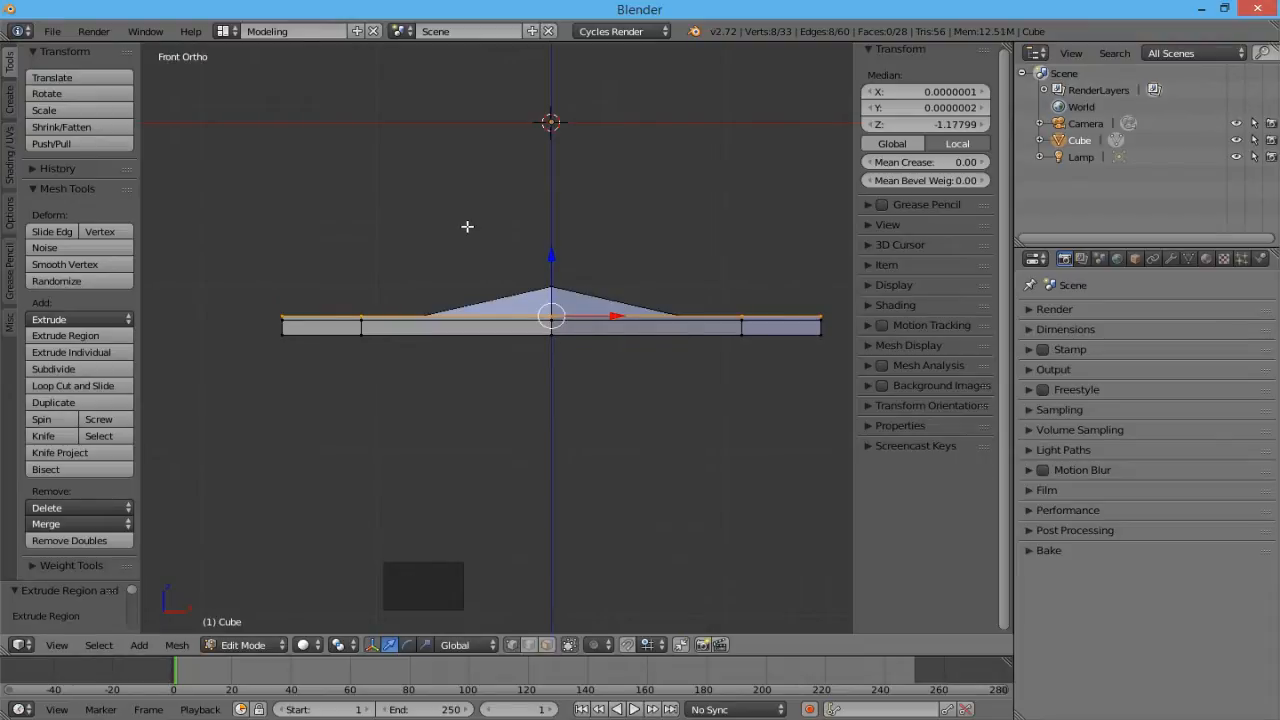
# Step: Scale the central face to about 0.51 and extrude it upward into a short collar
pyautogui.moveTo(666, 211)
pyautogui.mouseDown(button='middle')
pyautogui.moveTo(663, 300)
pyautogui.moveTo(629, 311)
pyautogui.moveTo(611, 300)
pyautogui.mouseUp(button='middle')
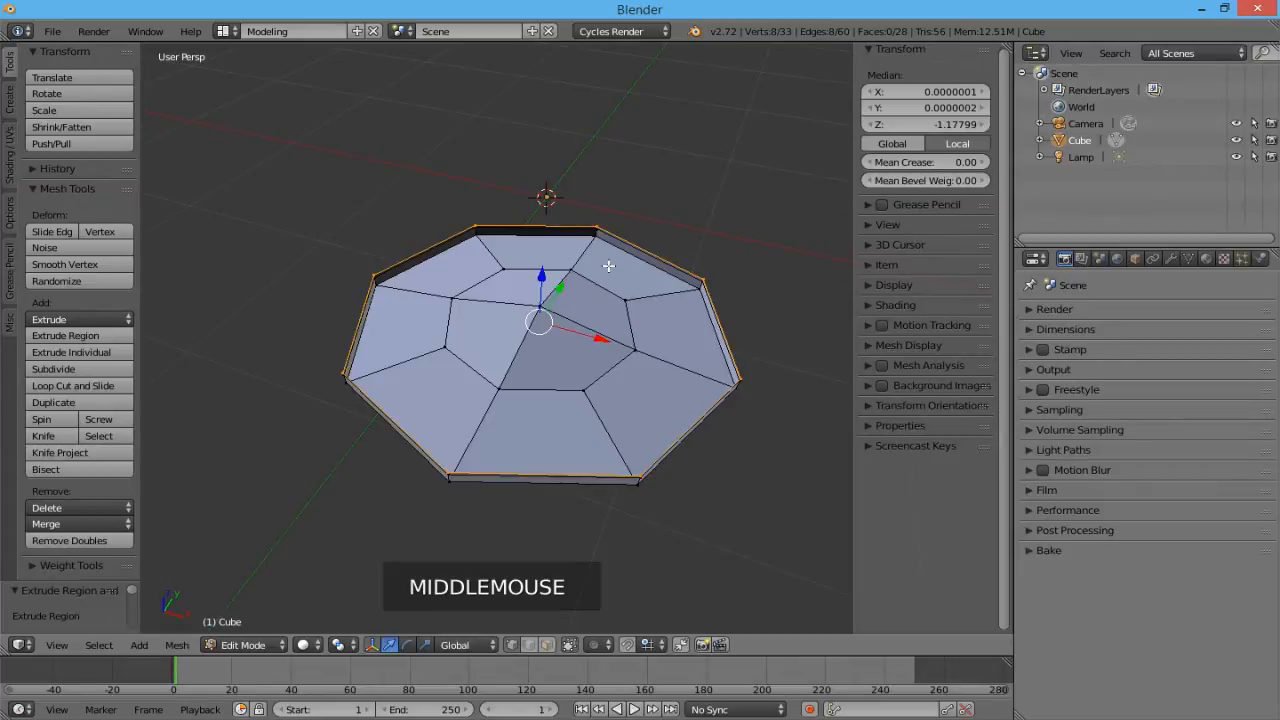
pyautogui.press('s')
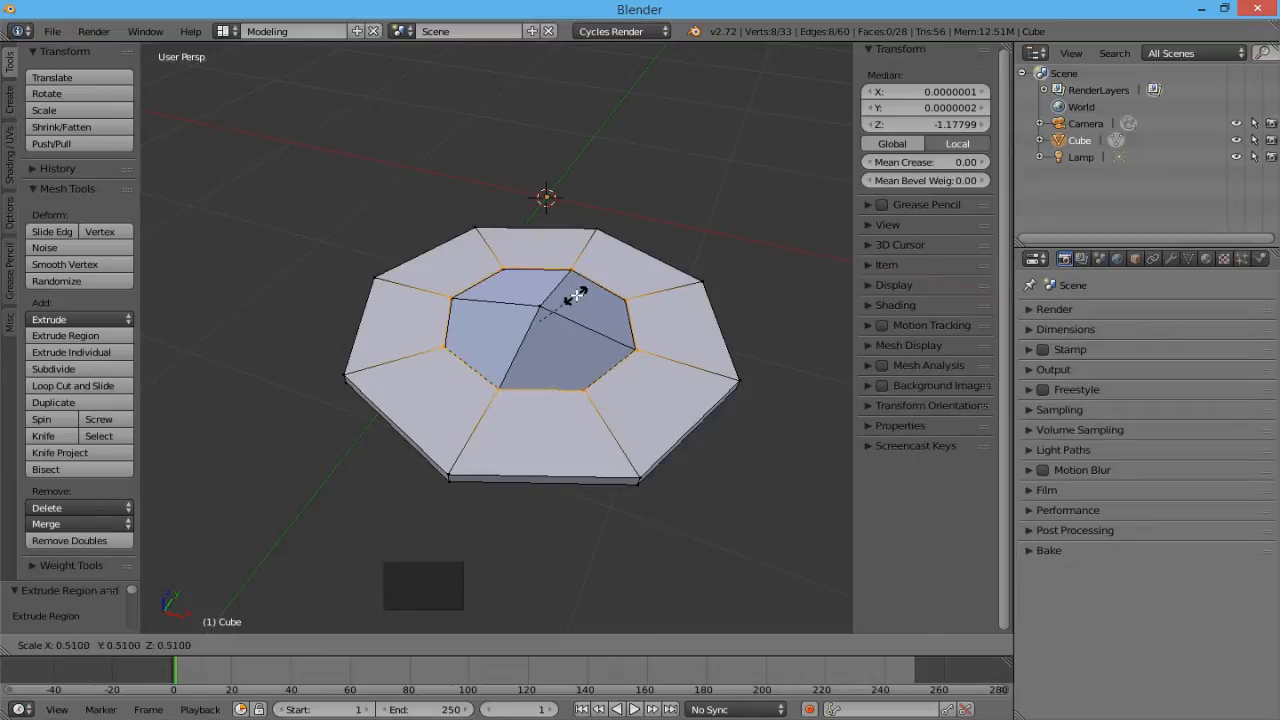
pyautogui.click(577, 296)
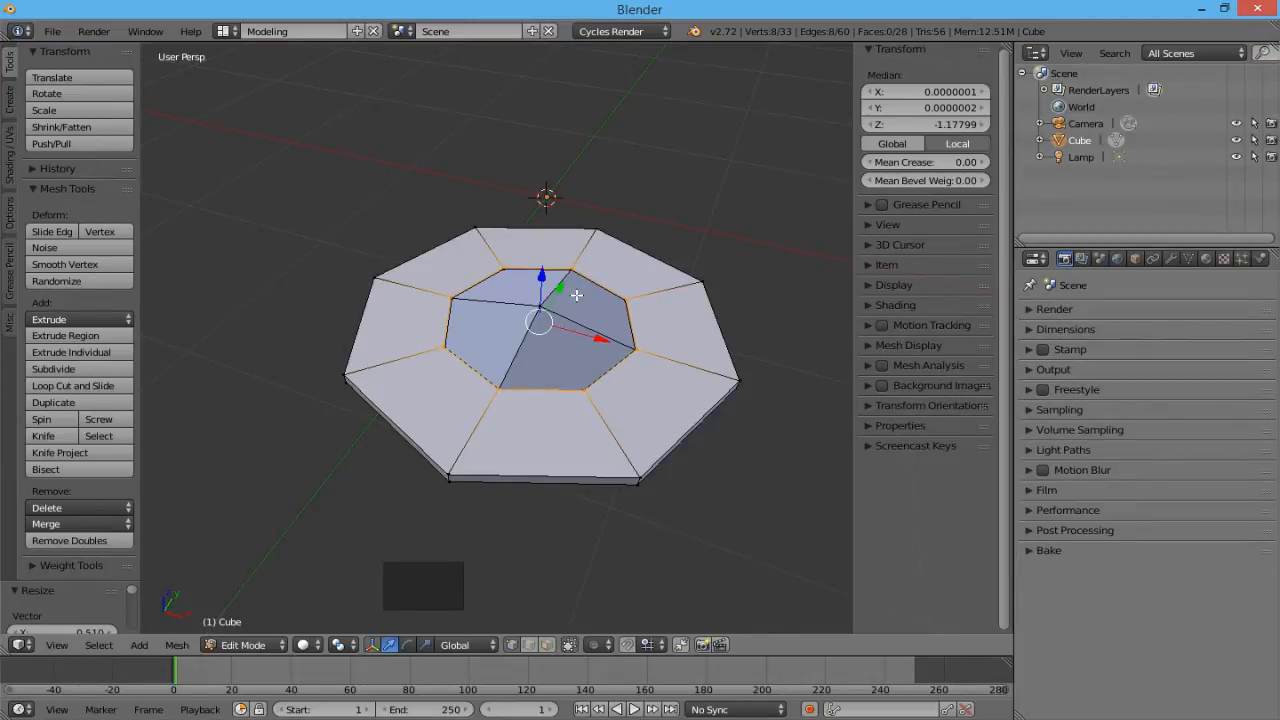
pyautogui.press('e')
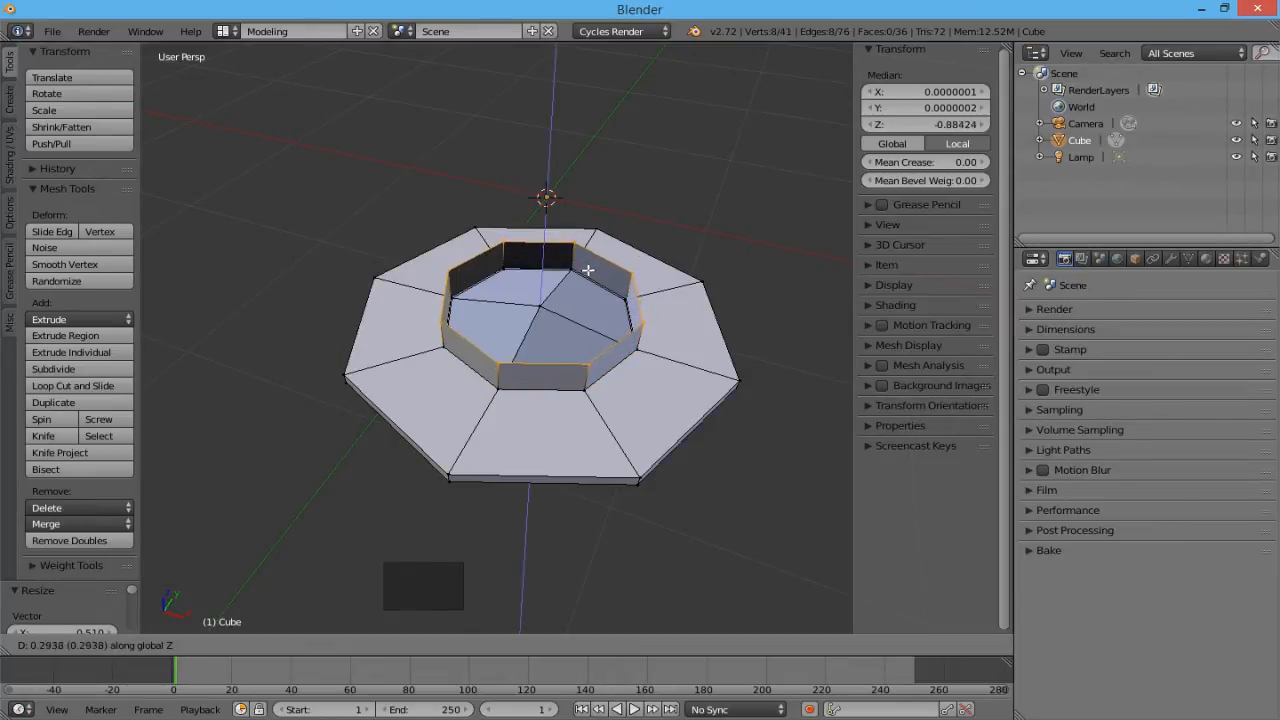
pyautogui.click(588, 271)
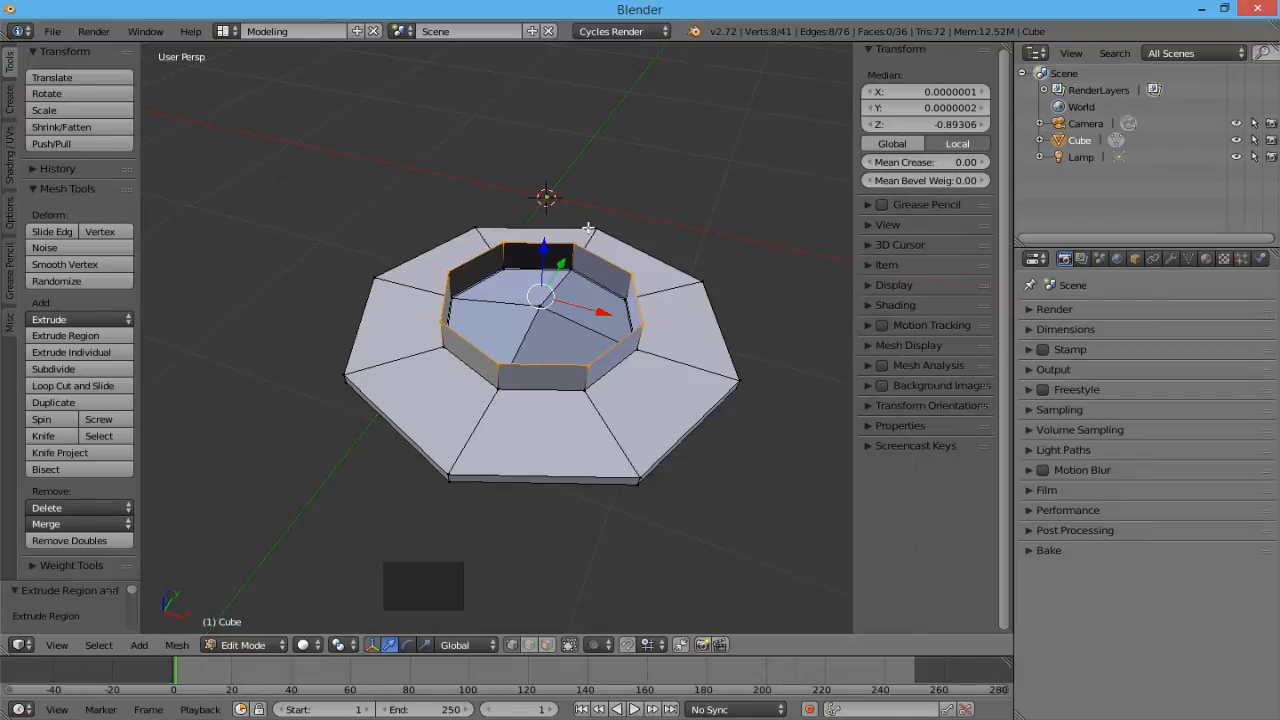
# Step: Taper the top face smaller and extrude it upward twice into a tall thin stem
pyautogui.press('KP_1')
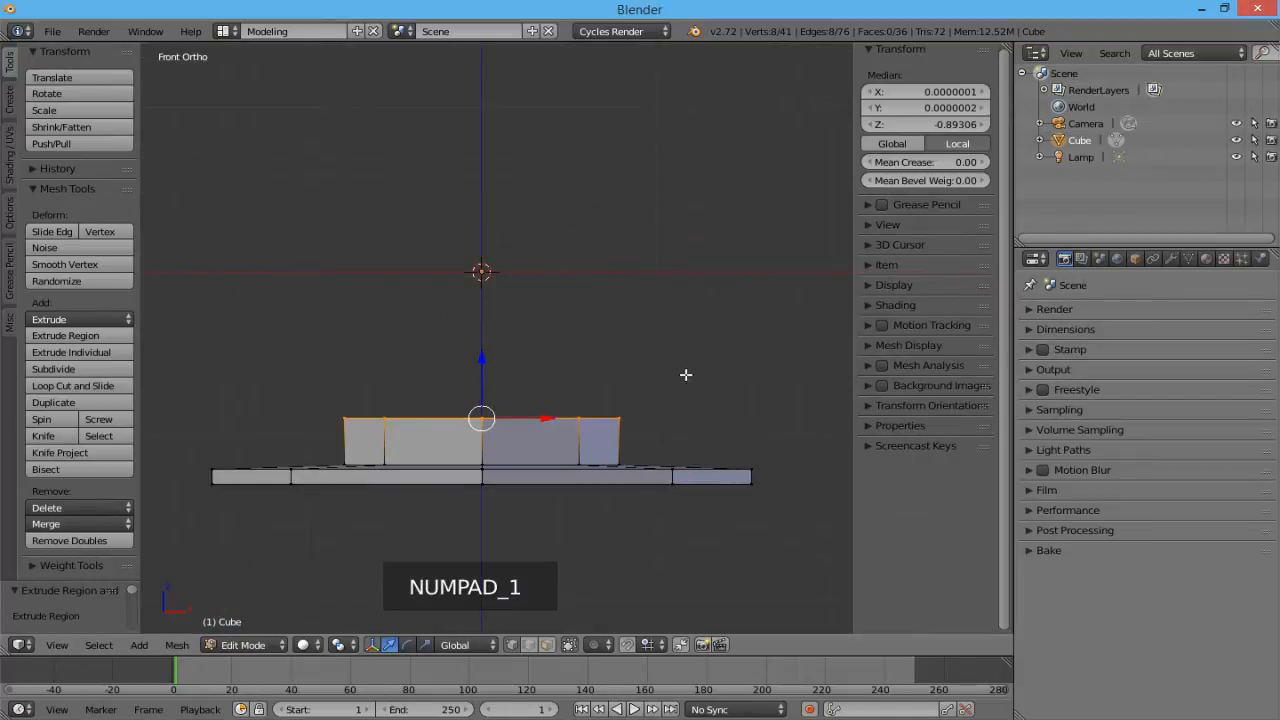
pyautogui.press('s')
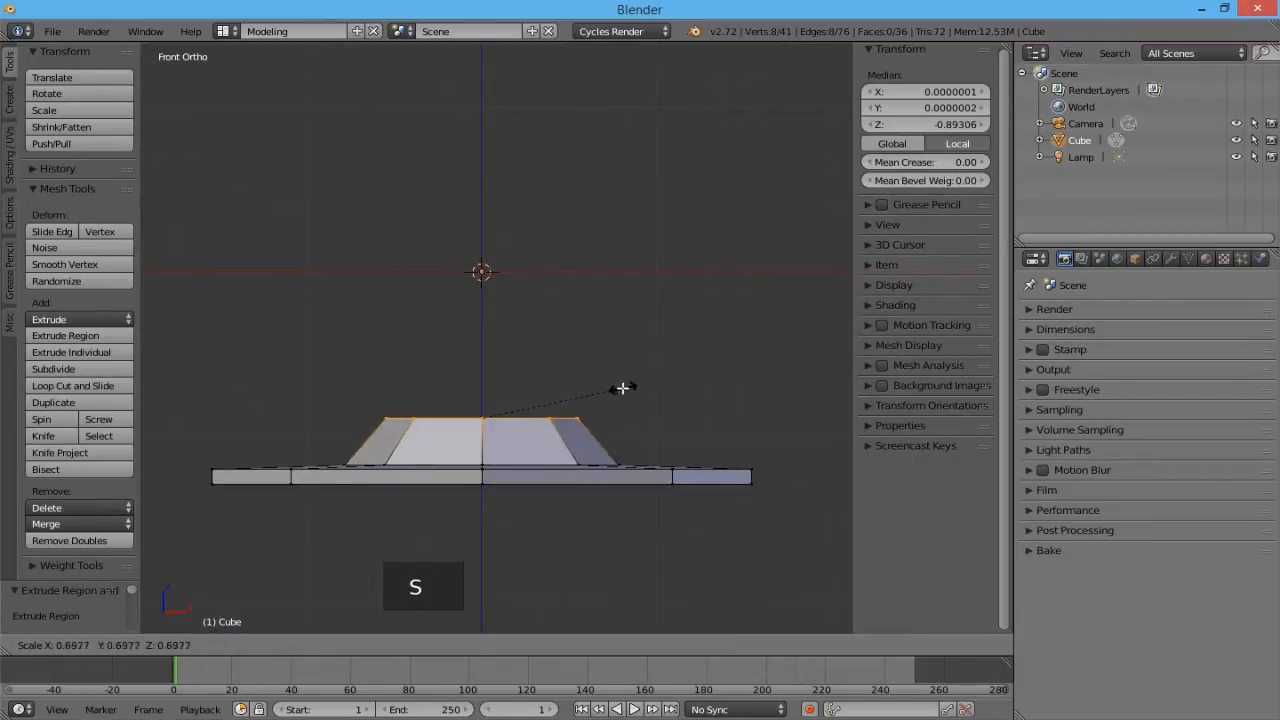
pyautogui.click(536, 401)
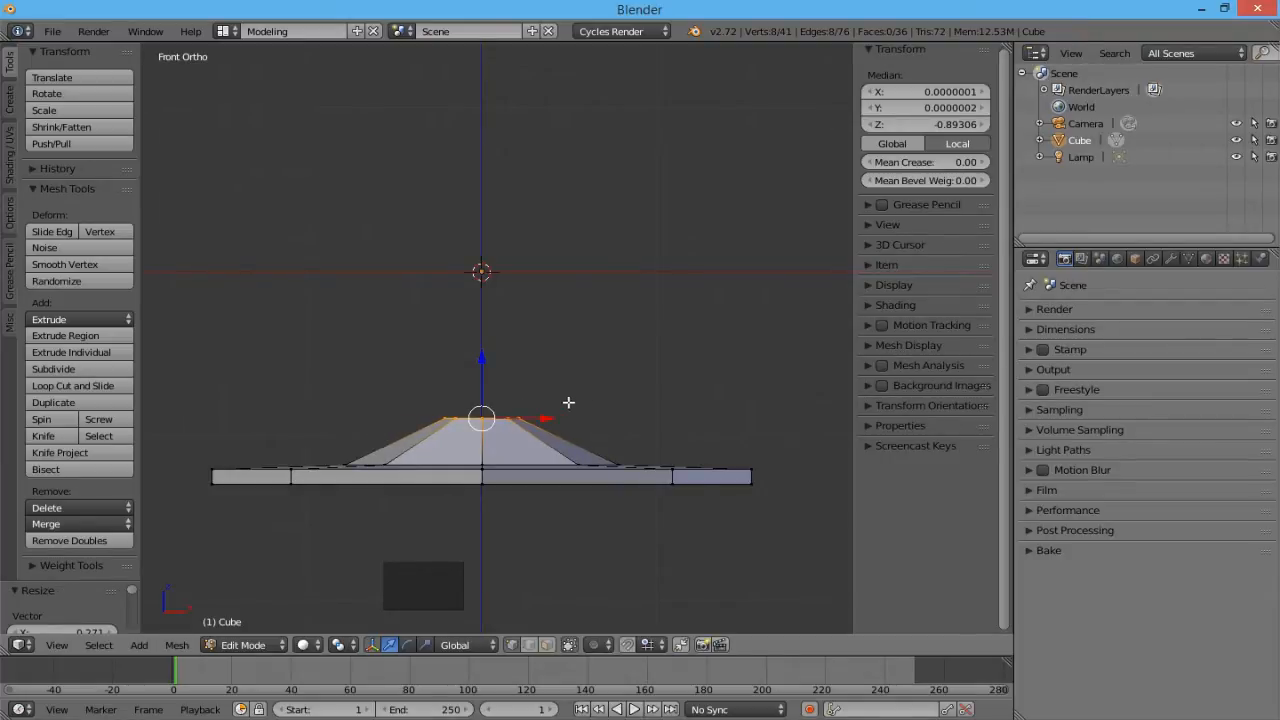
pyautogui.scroll(-2, 612, 391)
pyautogui.moveTo(620, 337)
pyautogui.keyDown('shift'); pyautogui.mouseDown(button='middle')
pyautogui.moveTo(609, 394)
pyautogui.moveTo(623, 440)
pyautogui.mouseUp(button='middle'); pyautogui.keyUp('shift')
pyautogui.scroll(-2, 635, 432)
pyautogui.press('e')
pyautogui.press('e')
pyautogui.press('e')
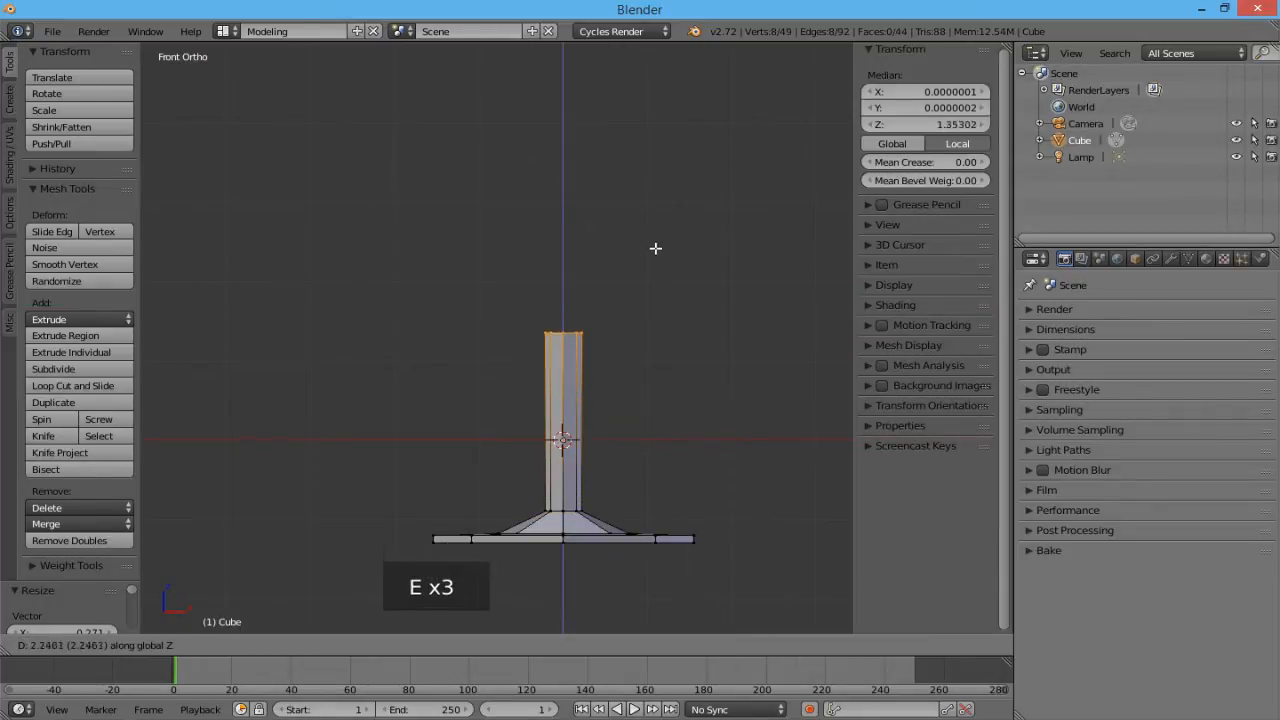
pyautogui.click(673, 205)
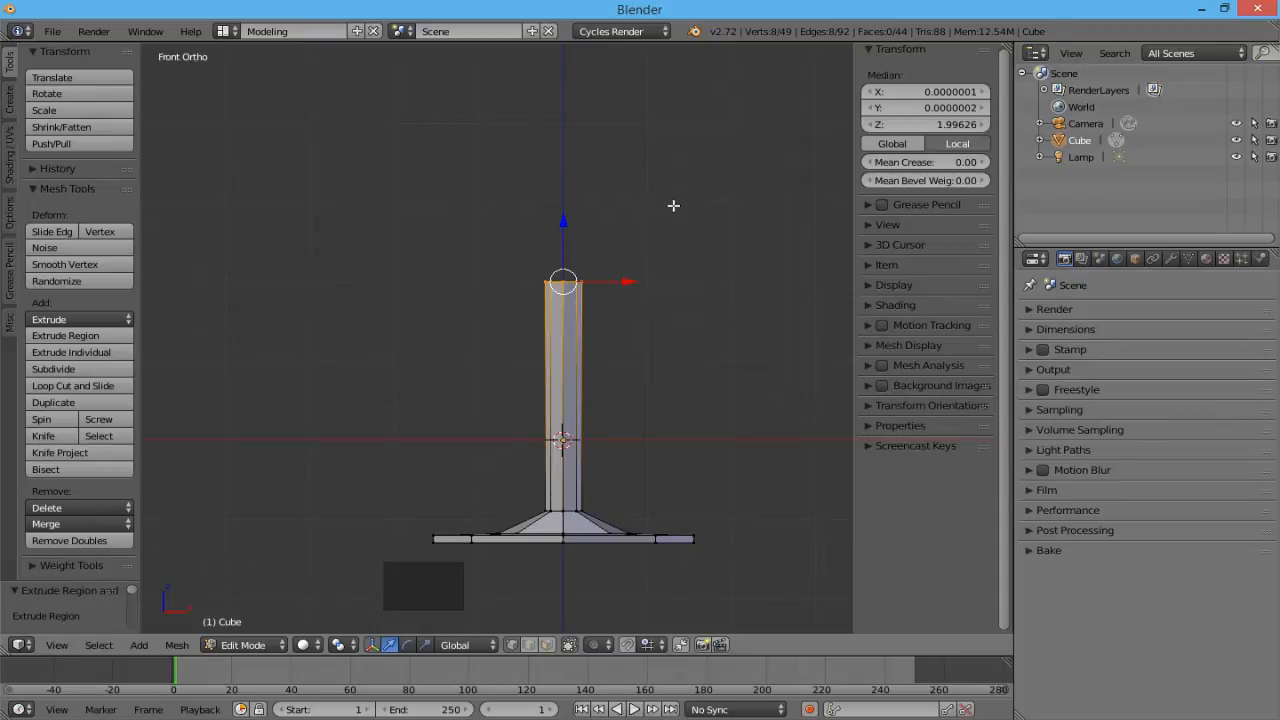
pyautogui.press('e')
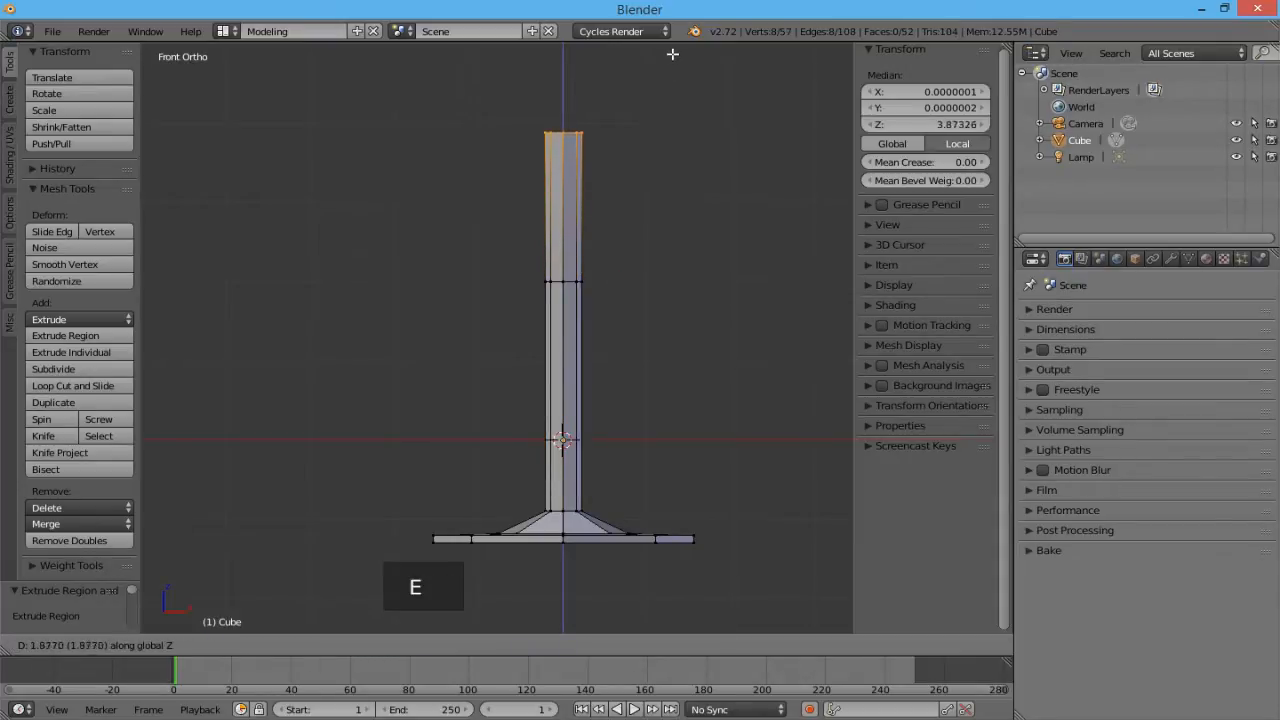
pyautogui.click(635, 100)
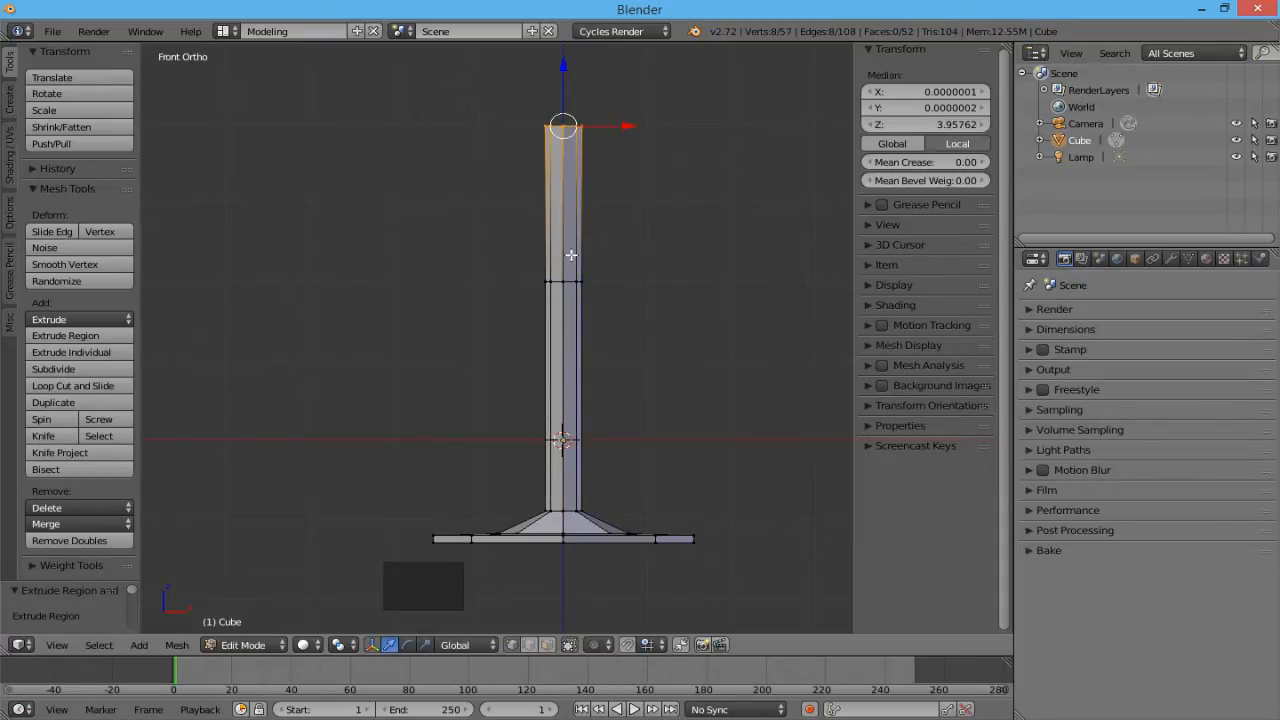
# Step: Widen the top into a bowl rim, extrude the bowl wall upward and narrow its top rim
pyautogui.press('s')
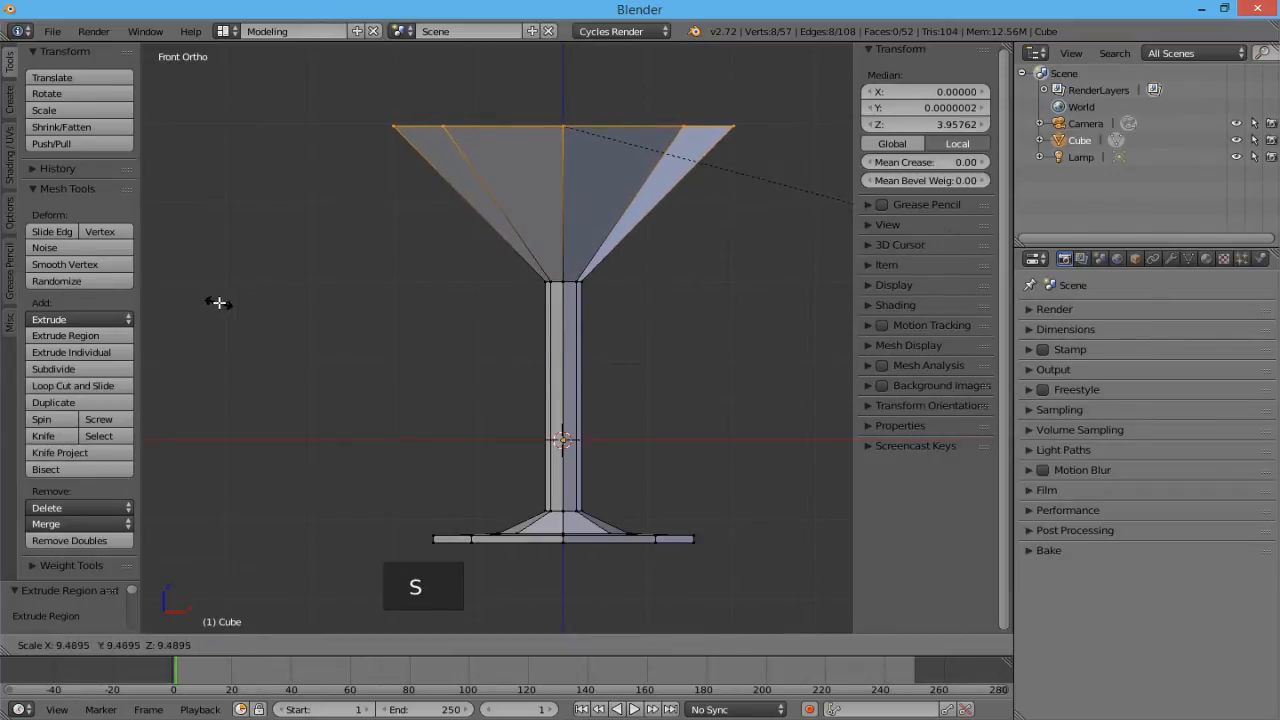
pyautogui.click(219, 302)
pyautogui.keyDown('shift'); pyautogui.moveTo(395, 359); pyautogui.dragTo(377, 517, button='middle'); pyautogui.keyUp('shift')
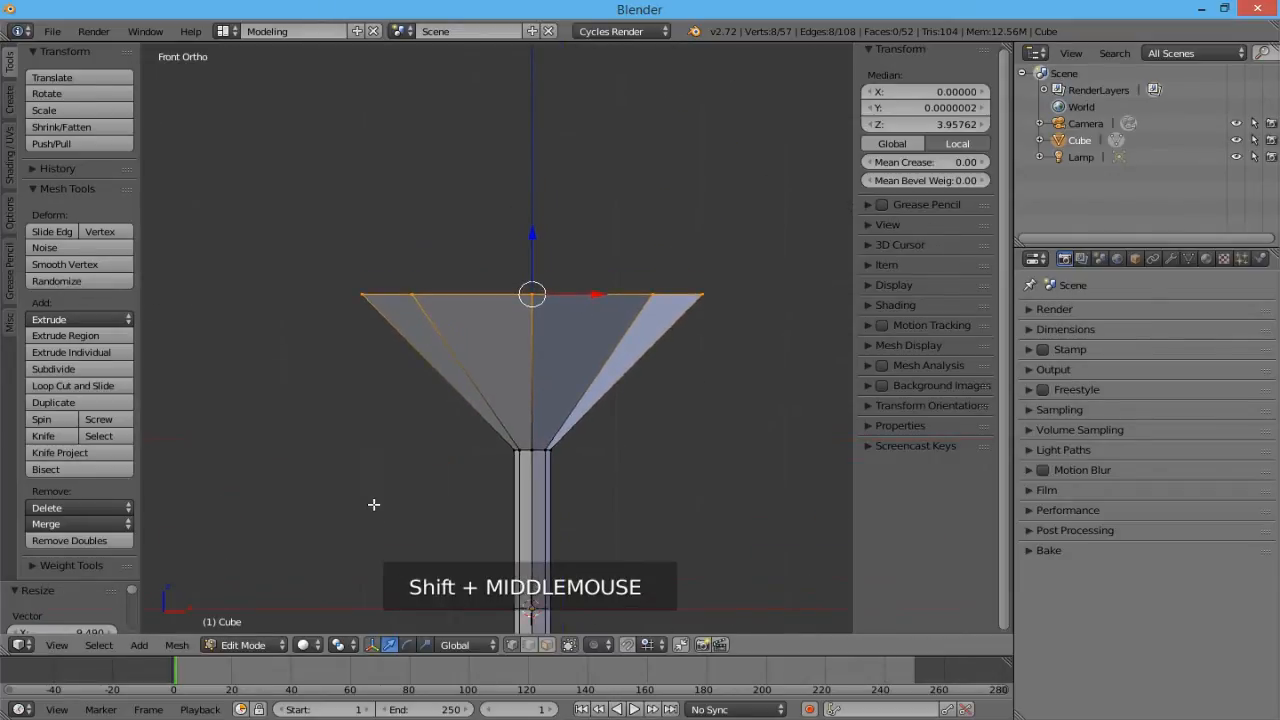
pyautogui.press('e')
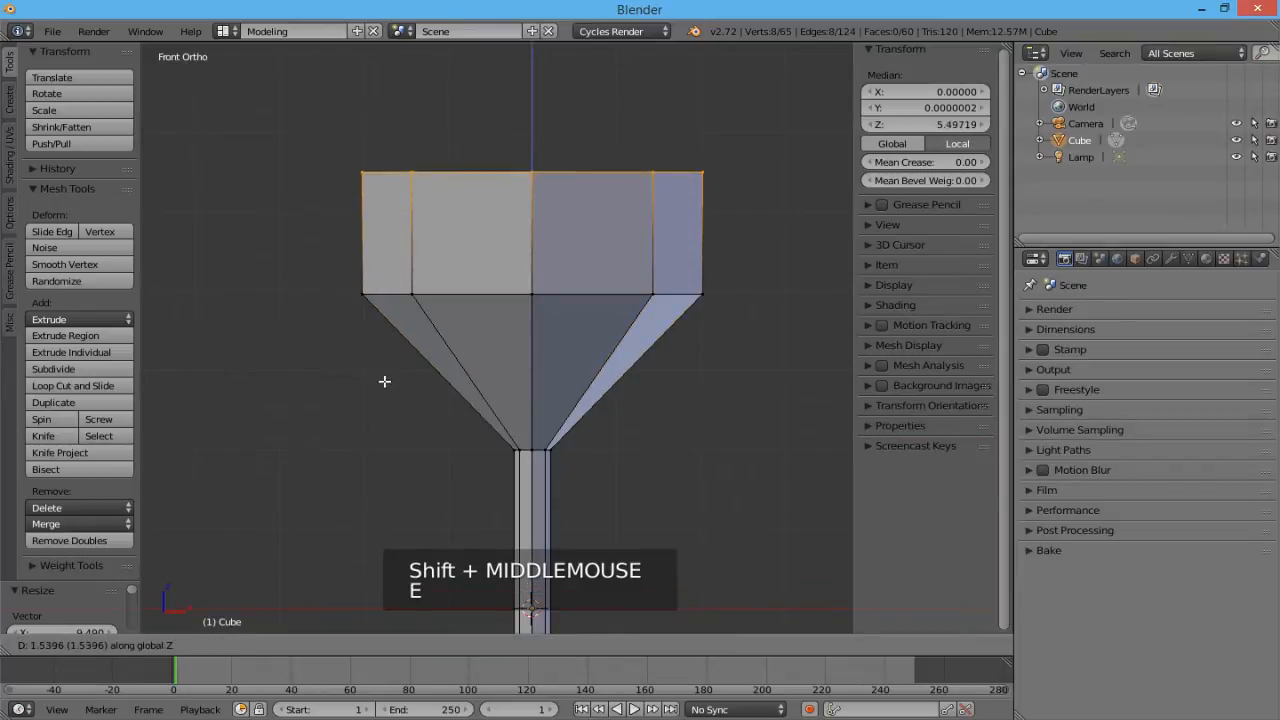
pyautogui.click(327, 408)
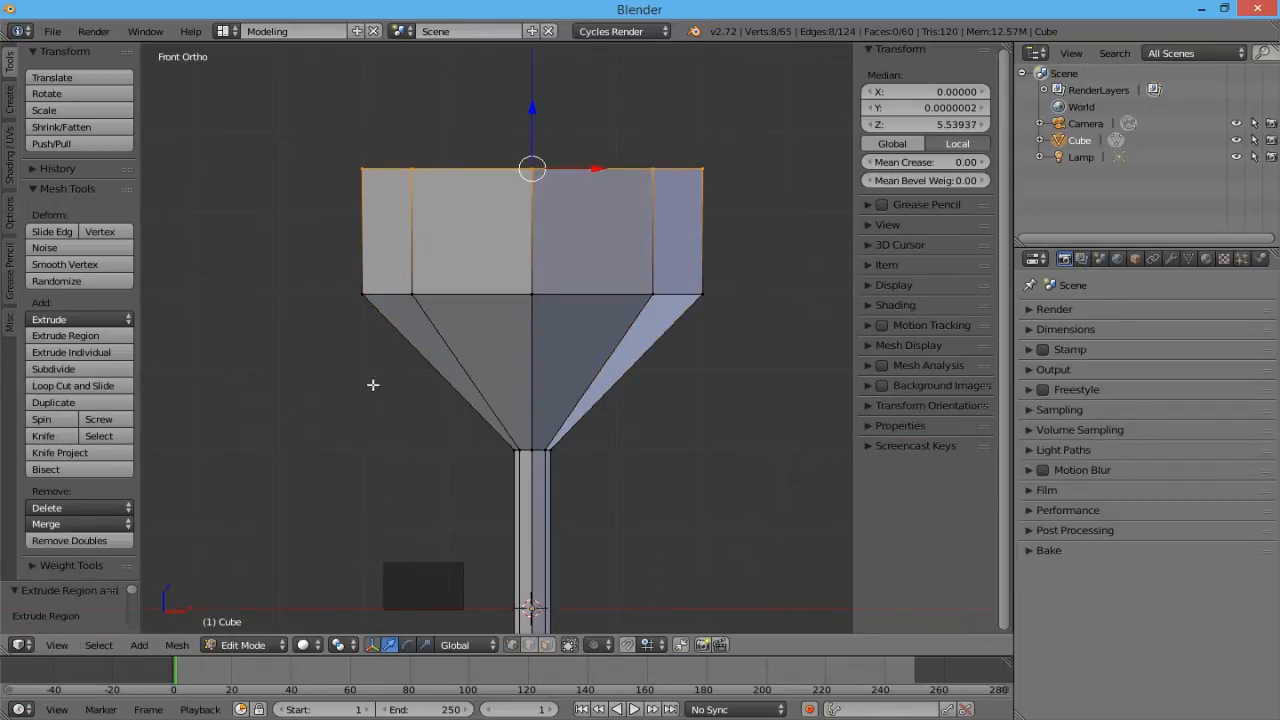
pyautogui.press('s')
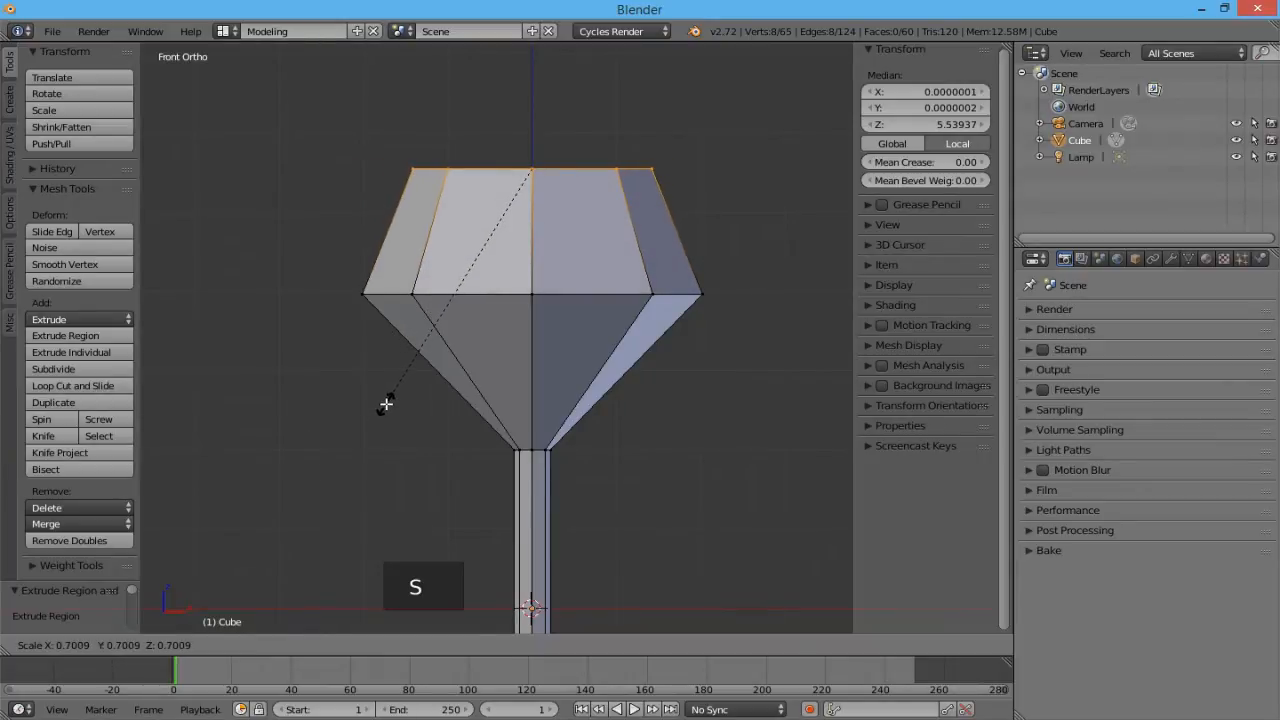
pyautogui.click(386, 404)
pyautogui.scroll(-3, 386, 408)
pyautogui.keyDown('shift'); pyautogui.moveTo(386, 408); pyautogui.dragTo(394, 315, button='middle'); pyautogui.keyUp('shift')
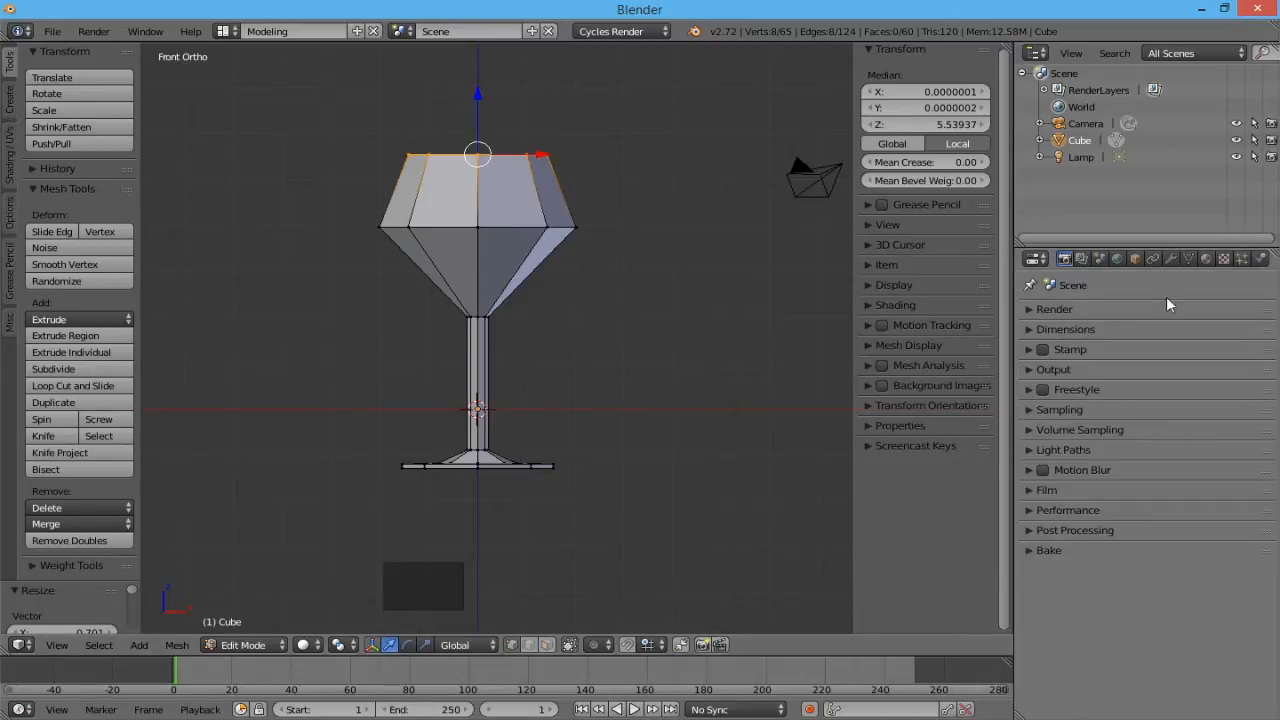
# Step: Add a Subdivision Surface modifier with View 3 and Render 5 subdivisions
pyautogui.click(1170, 258)
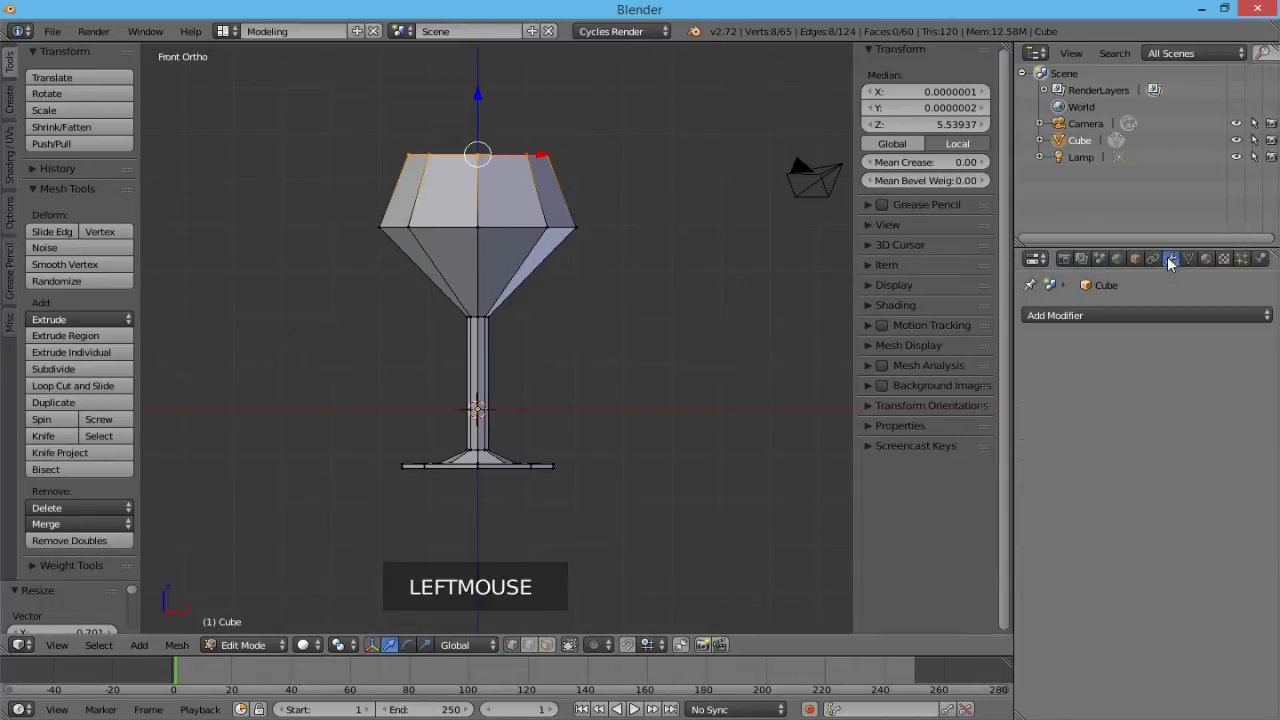
pyautogui.click(1139, 310)
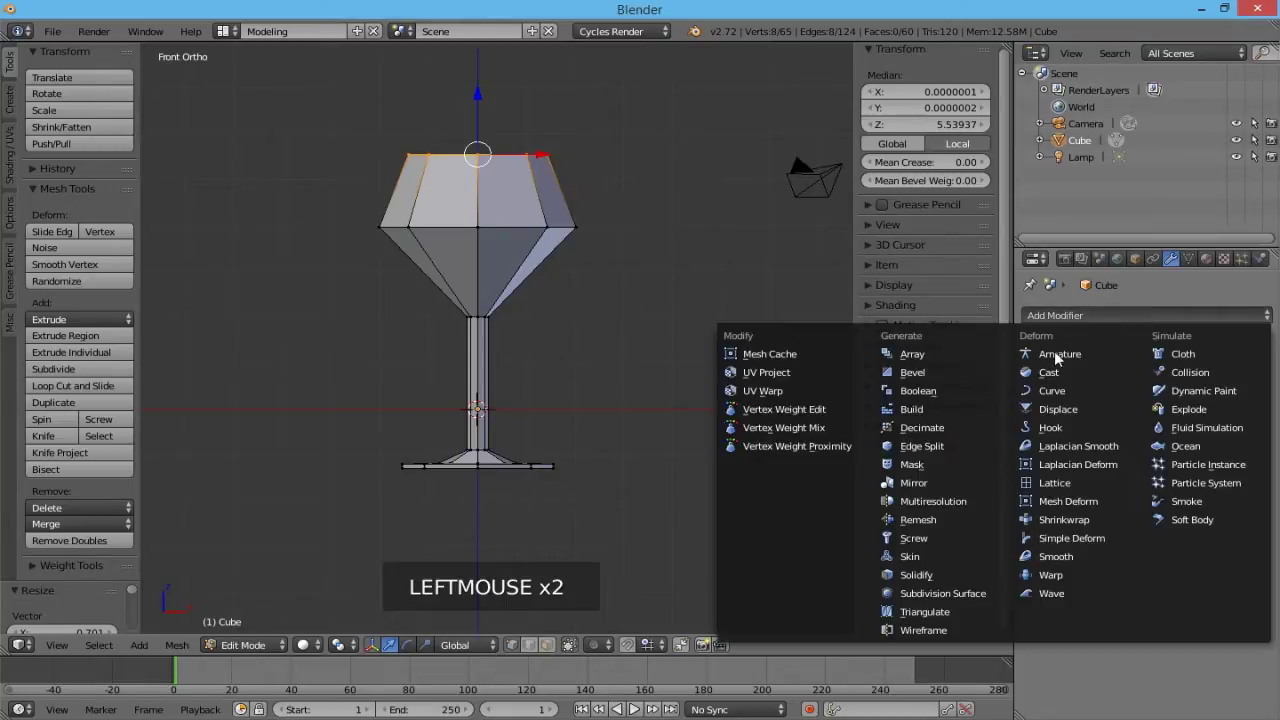
pyautogui.click(946, 592)
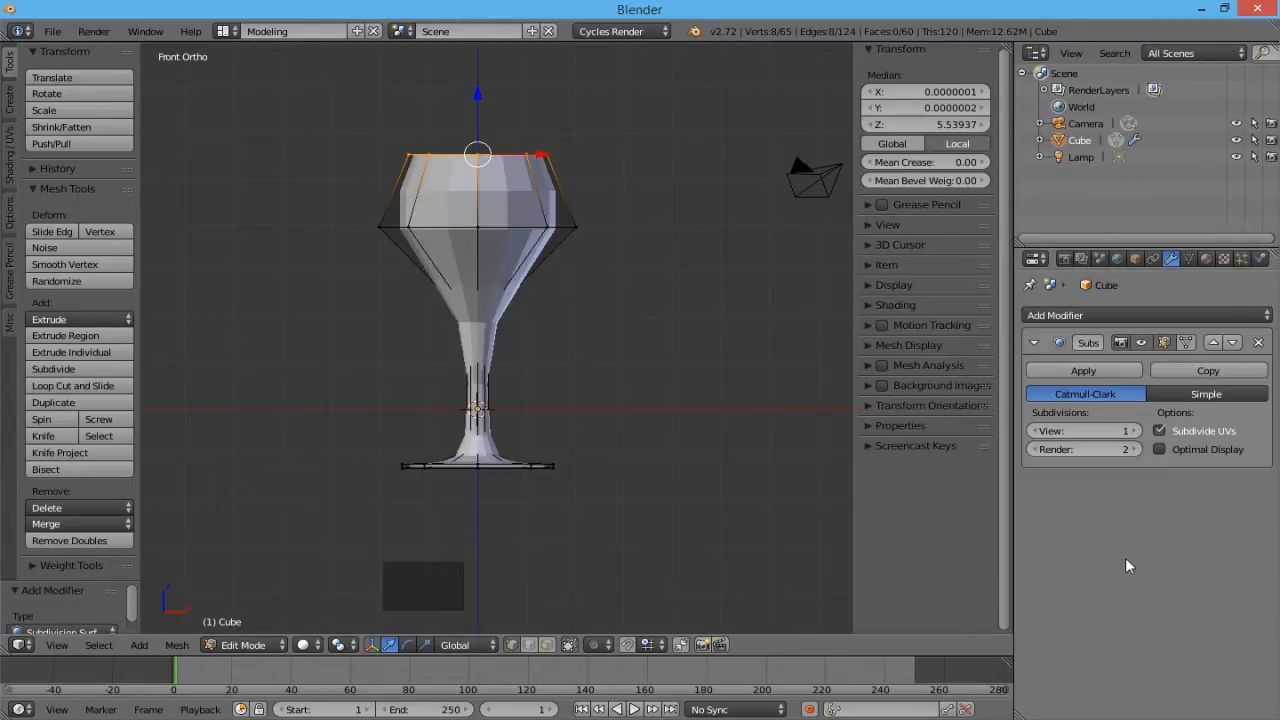
pyautogui.click(1134, 431)
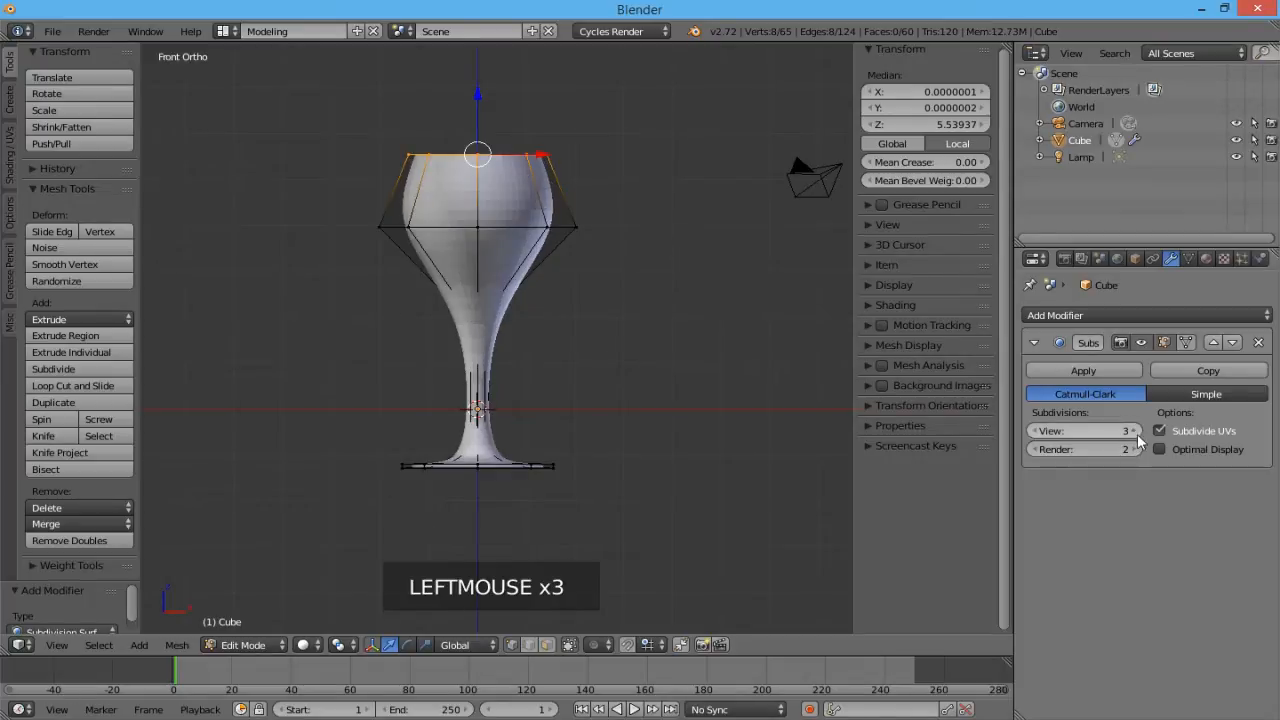
pyautogui.click(1135, 450)
pyautogui.click(1135, 450)
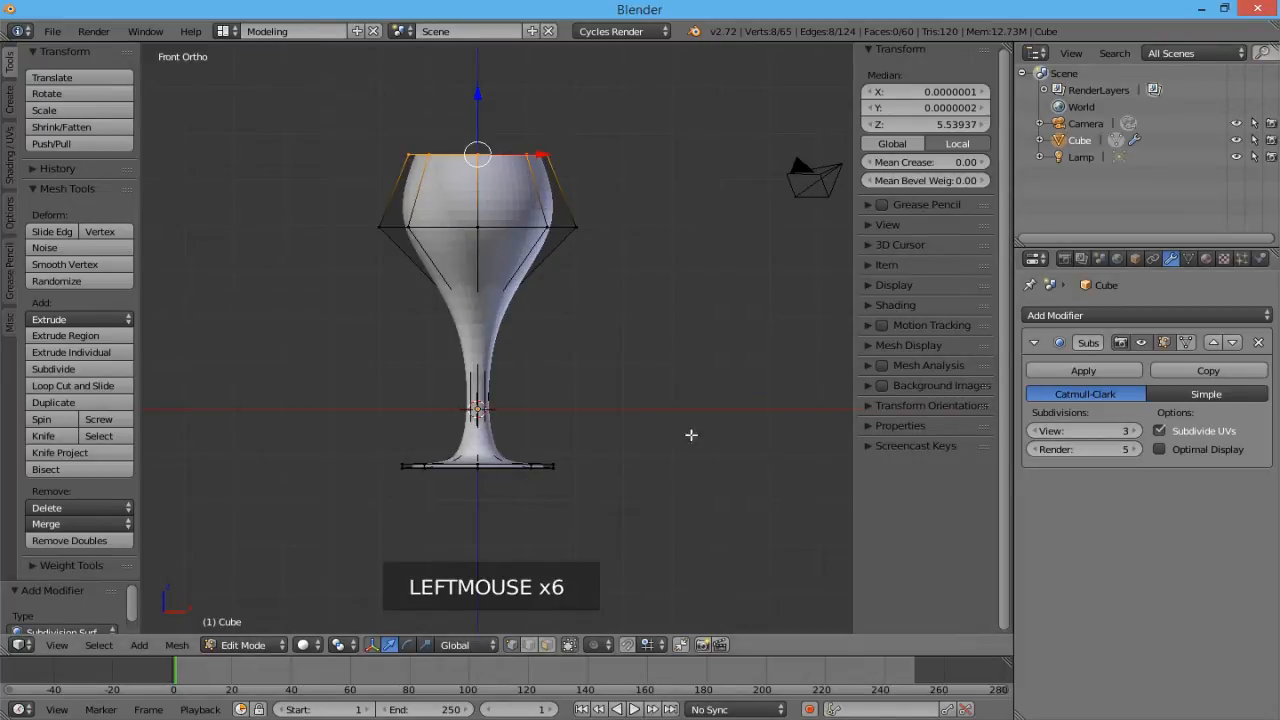
pyautogui.scroll(3, 379, 392)
pyautogui.scroll(-1, 514, 384)
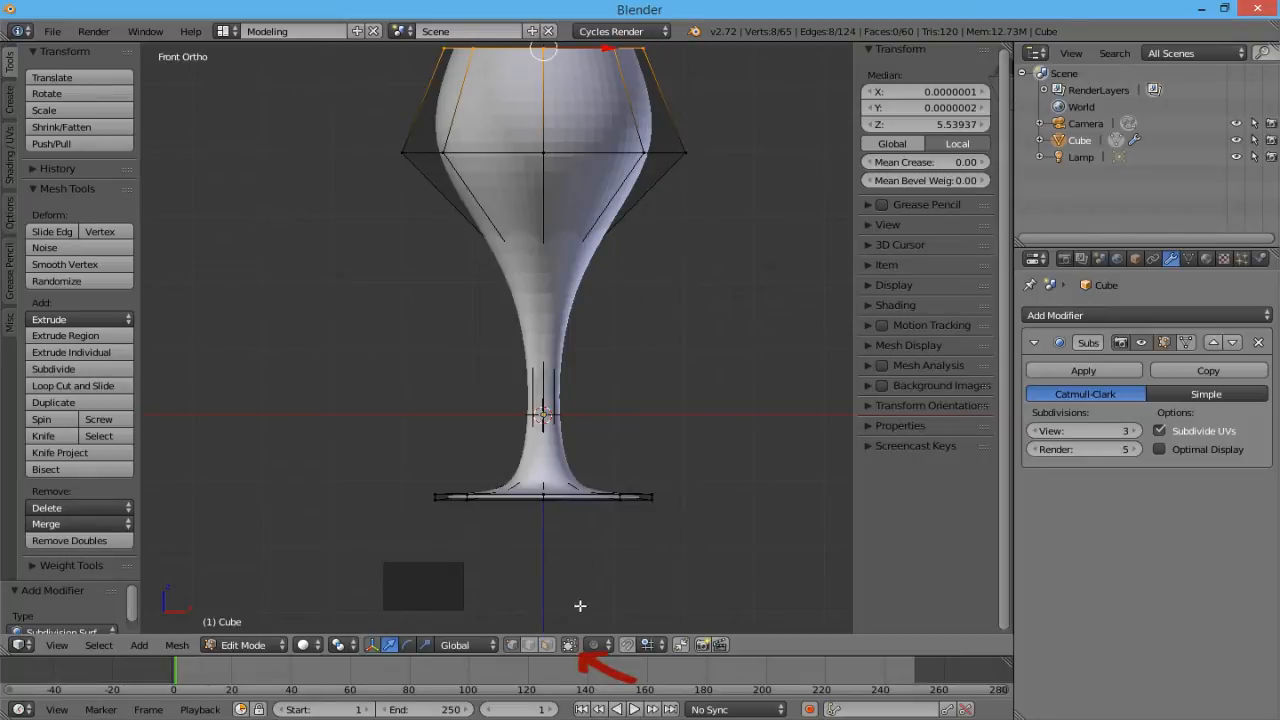
# Step: Disable Limit selection to visible, box-select the stem vertices and set Mean Crease 0.42
pyautogui.click(569, 645)
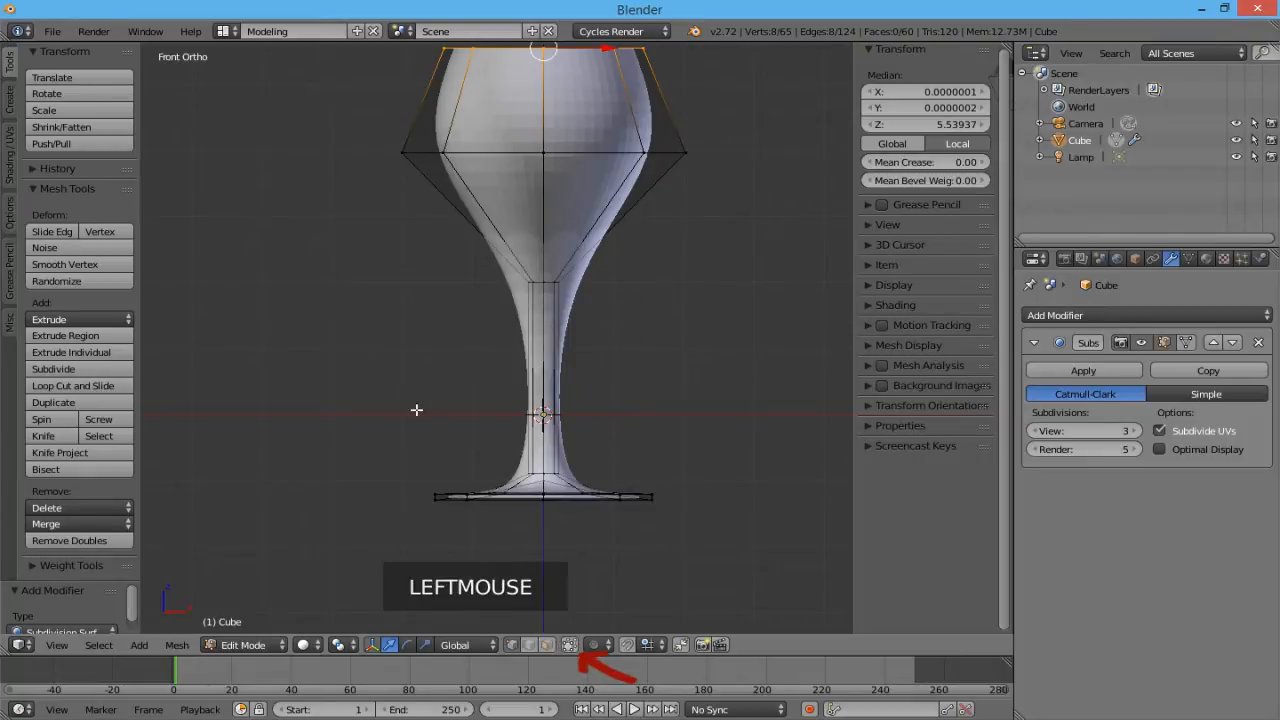
pyautogui.press('a')
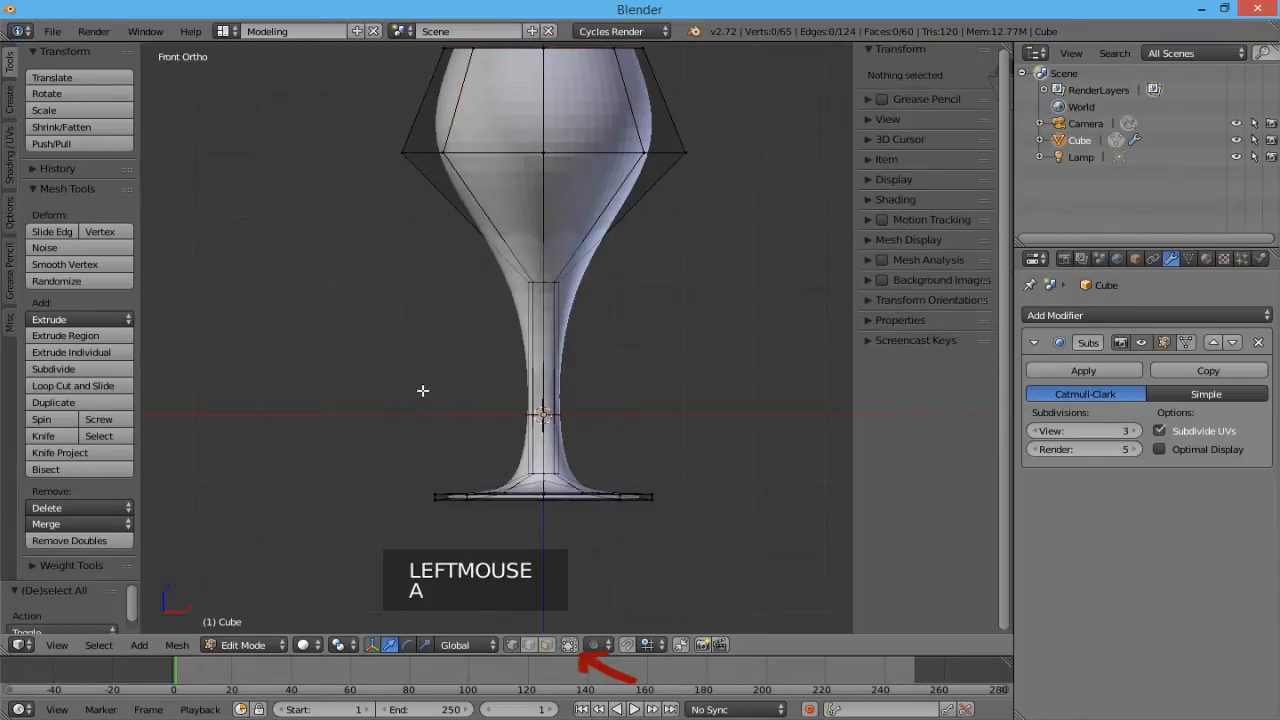
pyautogui.press('b')
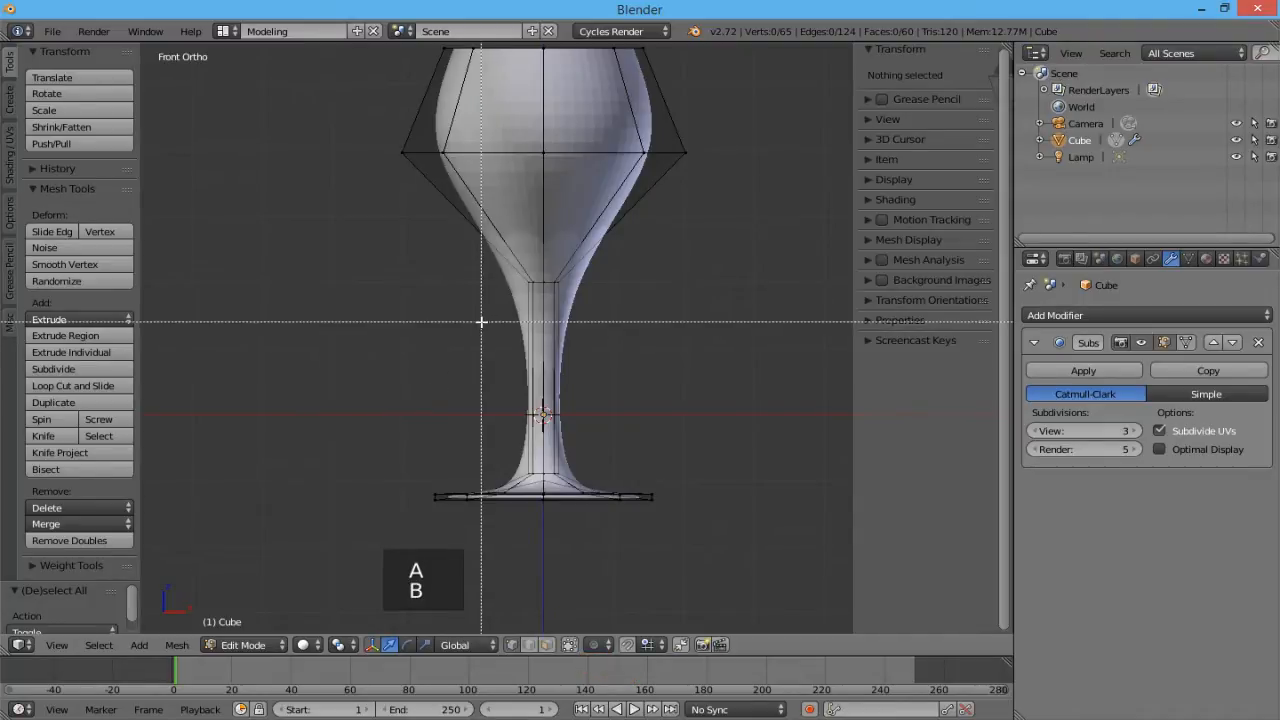
pyautogui.moveTo(481, 321); pyautogui.dragTo(631, 253)
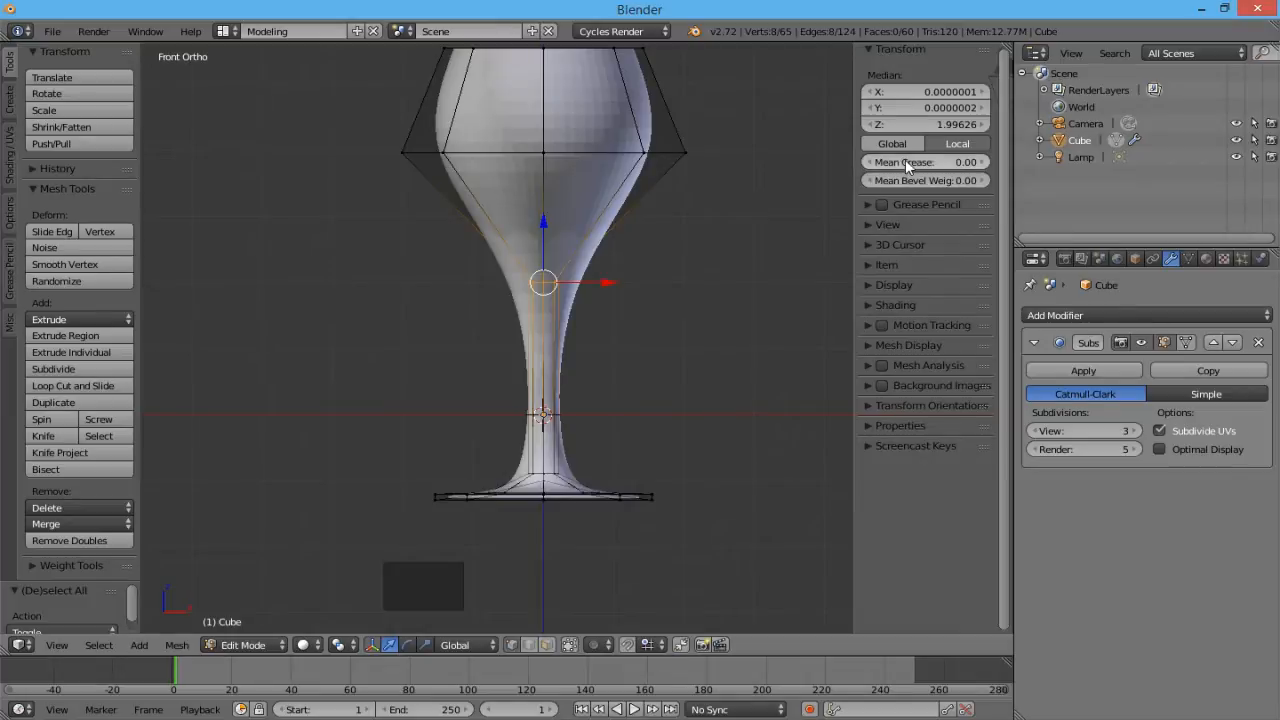
pyautogui.moveTo(905, 157); pyautogui.dragTo(910, 157)
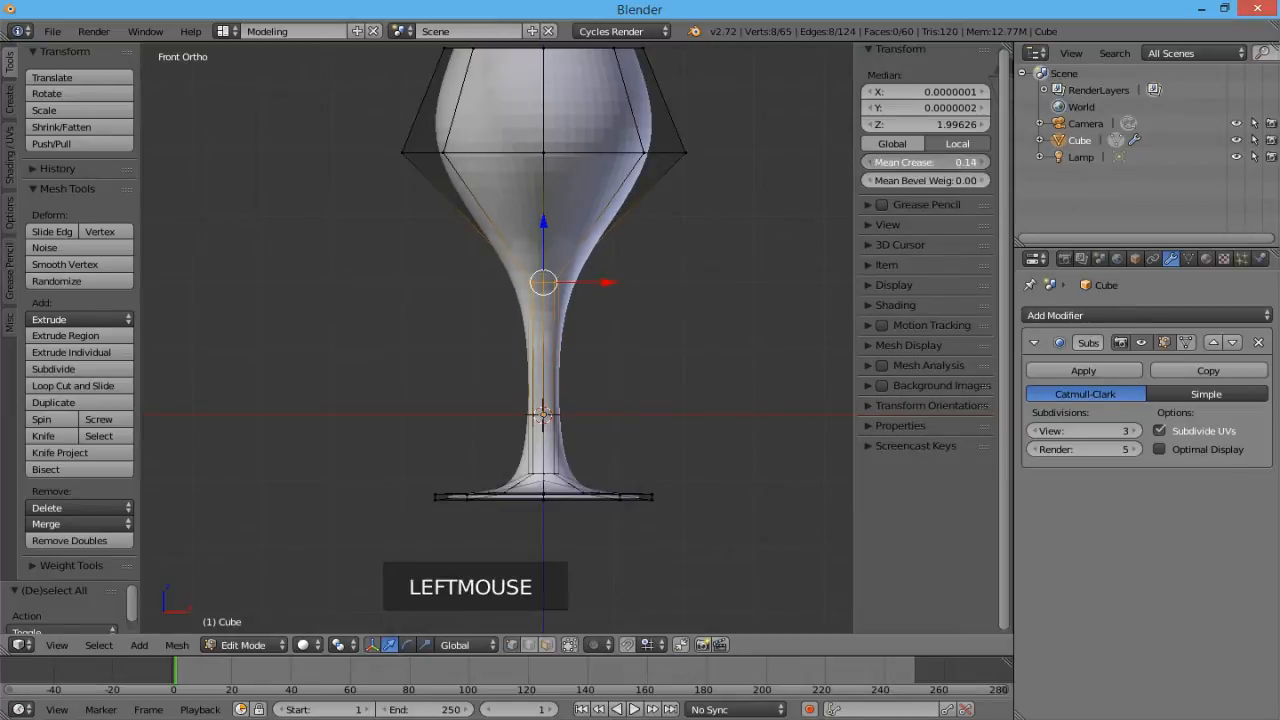
pyautogui.moveTo(926, 162); pyautogui.dragTo(975, 162)
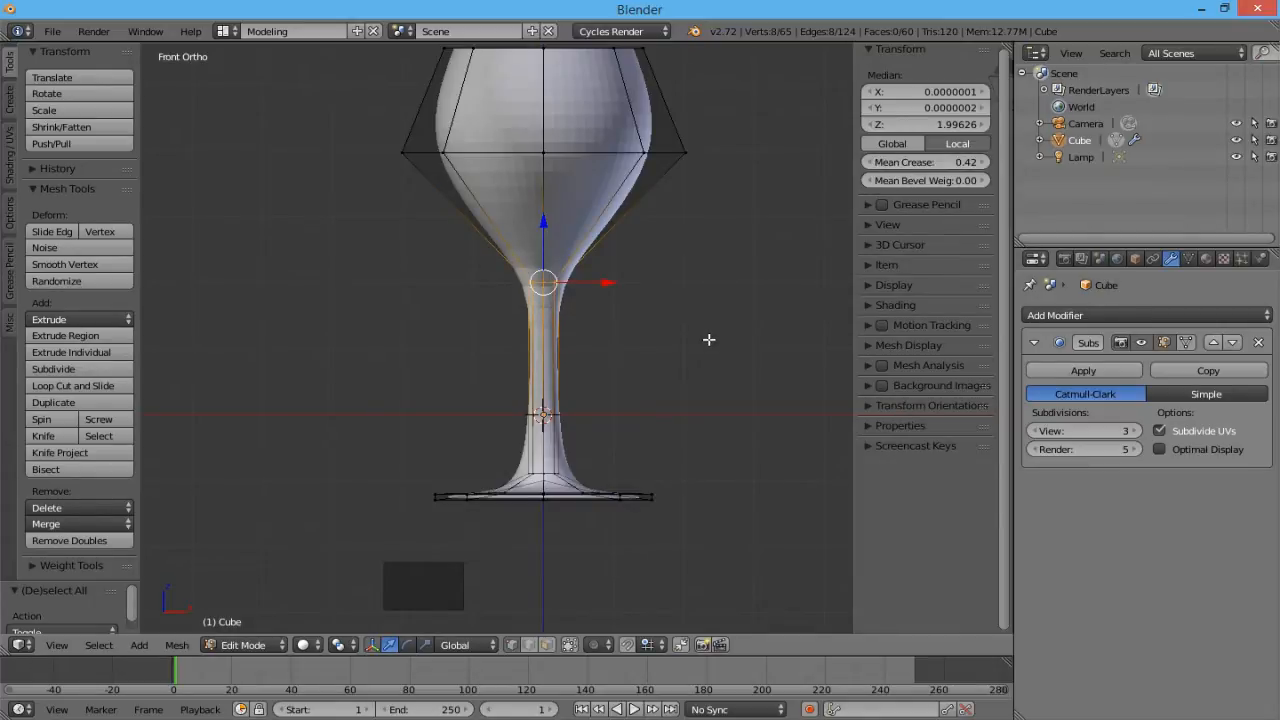
pyautogui.moveTo(423, 417)
pyautogui.keyDown('shift'); pyautogui.mouseDown(button='middle')
pyautogui.moveTo(465, 340)
pyautogui.moveTo(477, 263)
pyautogui.mouseUp(button='middle'); pyautogui.keyUp('shift')
pyautogui.keyDown('shift'); pyautogui.scroll(-1, 479, 283); pyautogui.keyUp('shift')
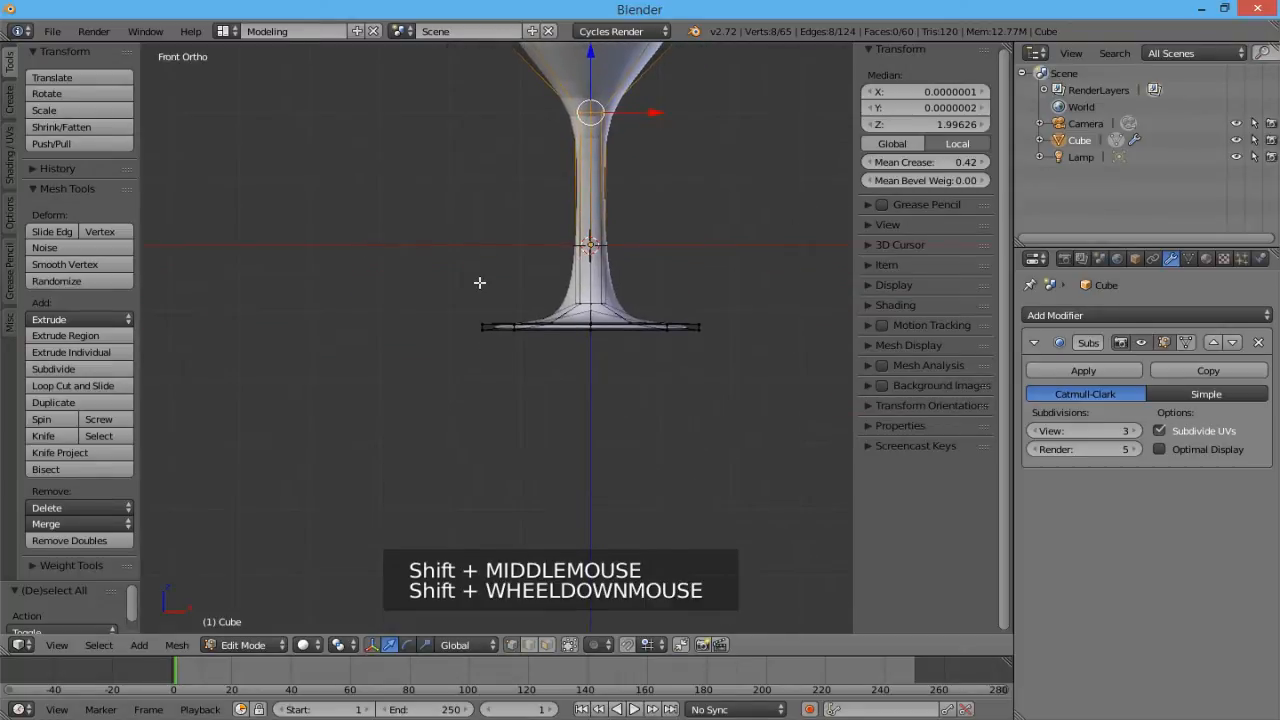
# Step: Box-select the ring where the stem flares into the foot and set Mean Crease 0.22
pyautogui.press('a')
pyautogui.scroll(3, 551, 306)
pyautogui.scroll(3, 546, 274)
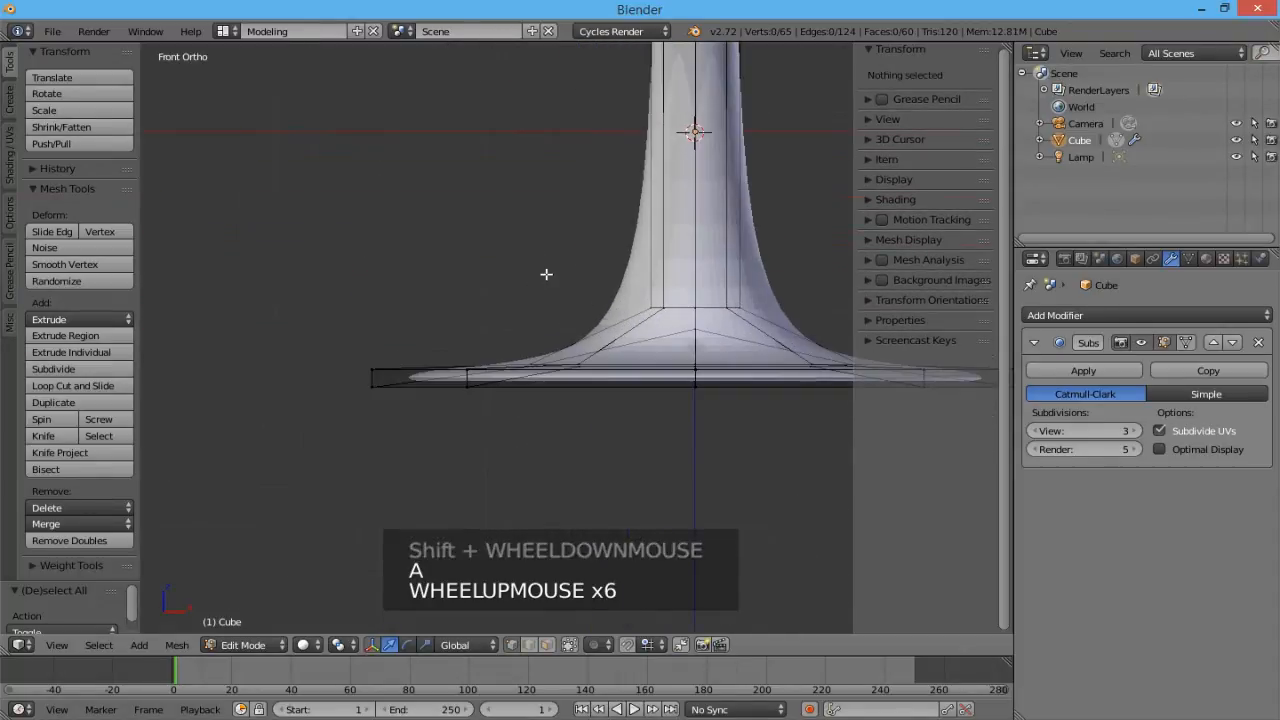
pyautogui.press('b')
pyautogui.moveTo(573, 240)
pyautogui.mouseDown()
pyautogui.moveTo(586, 262)
pyautogui.moveTo(820, 320)
pyautogui.mouseUp()
pyautogui.click(928, 162)
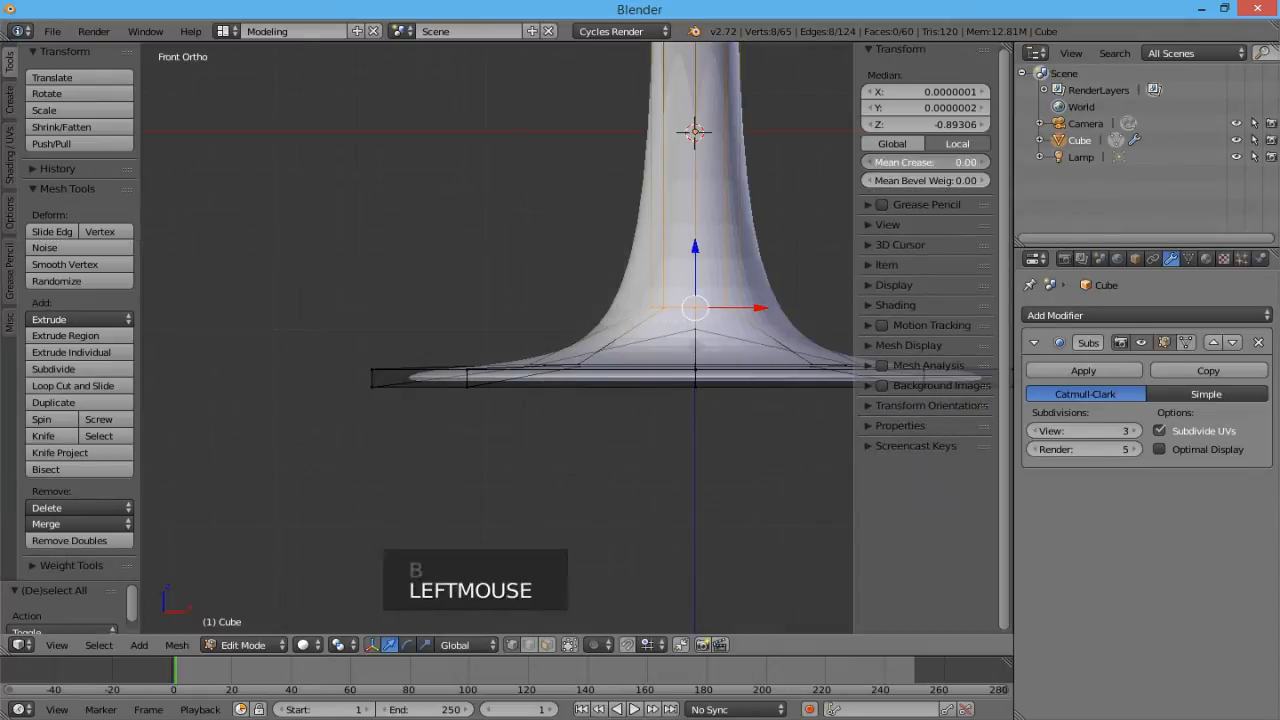
pyautogui.moveTo(928, 162); pyautogui.dragTo(960, 162)
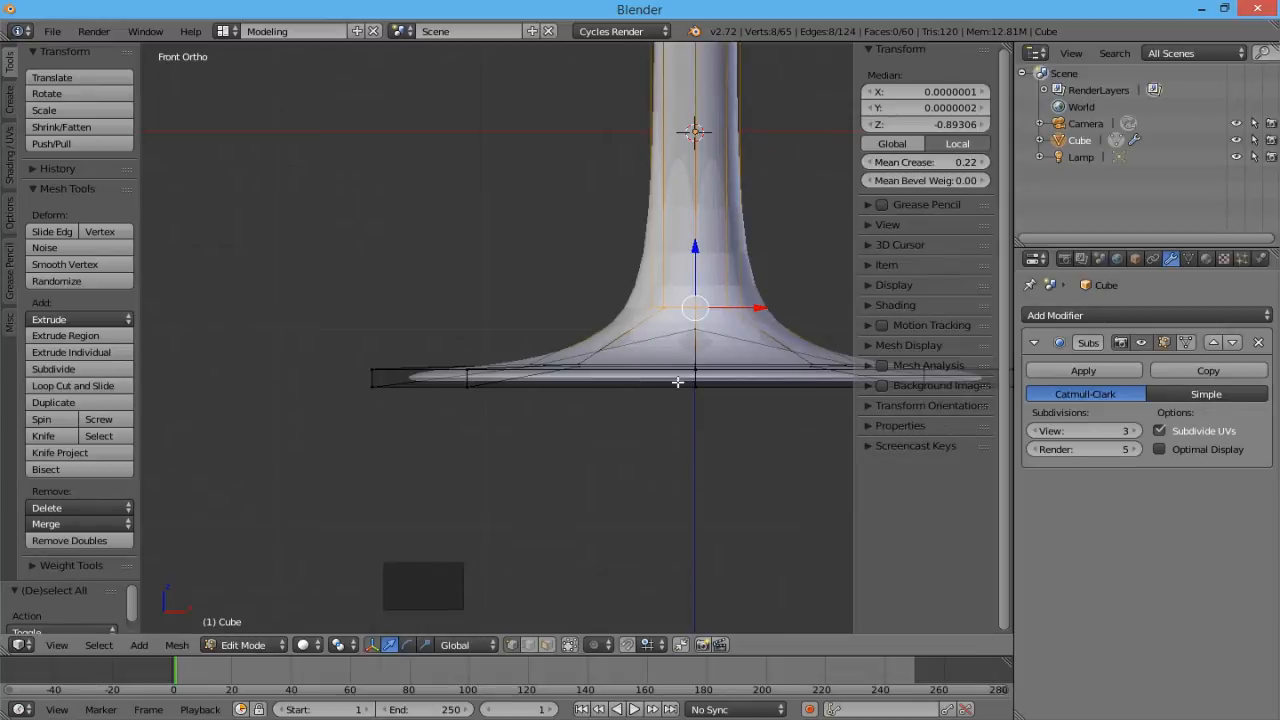
pyautogui.keyDown('shift'); pyautogui.moveTo(616, 409); pyautogui.dragTo(449, 389, button='middle'); pyautogui.keyUp('shift')
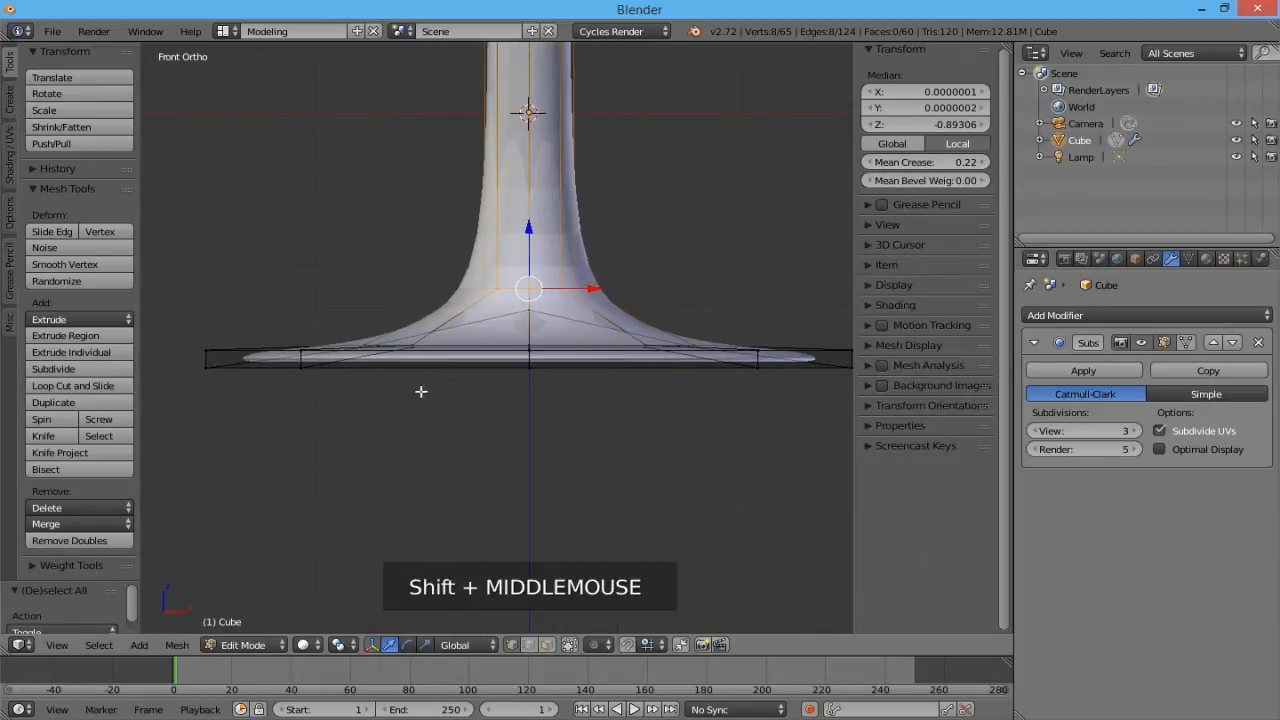
# Step: Box-select the foot's bottom ring and set its Mean Crease to 0.78
pyautogui.press('a')
pyautogui.press('b')
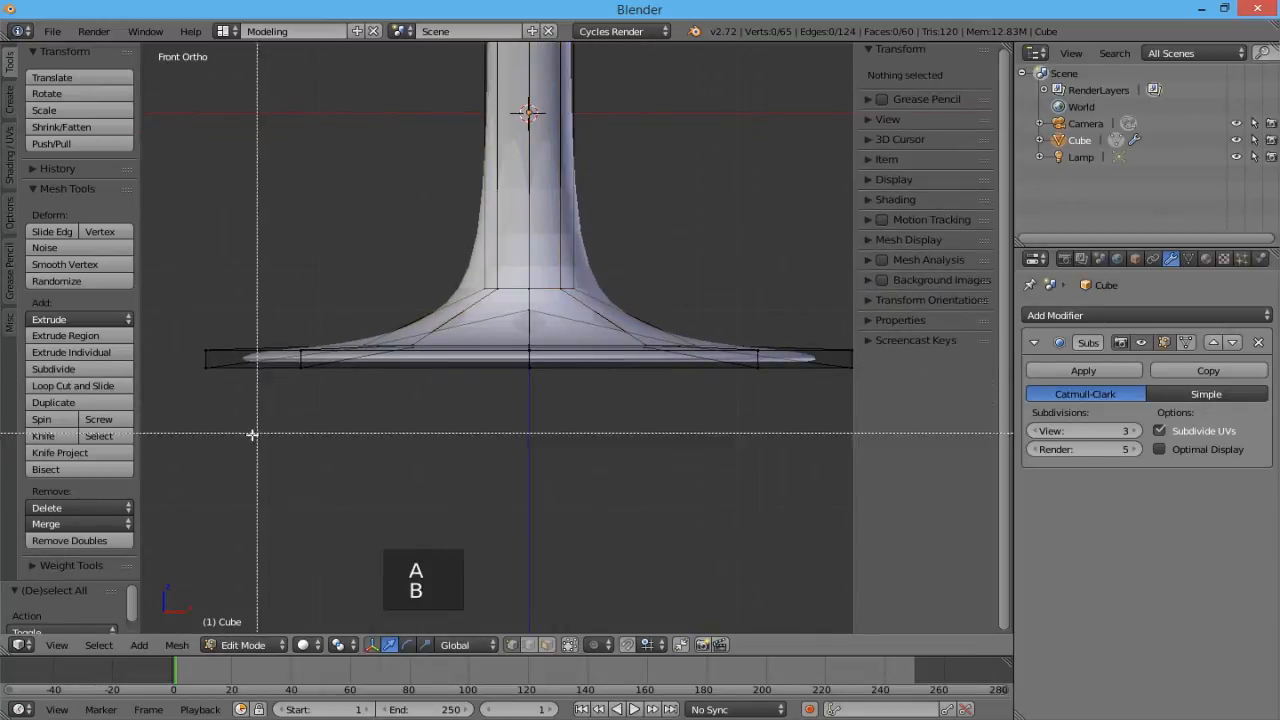
pyautogui.moveTo(190, 410)
pyautogui.mouseDown()
pyautogui.moveTo(187, 370)
pyautogui.moveTo(866, 362)
pyautogui.mouseUp()
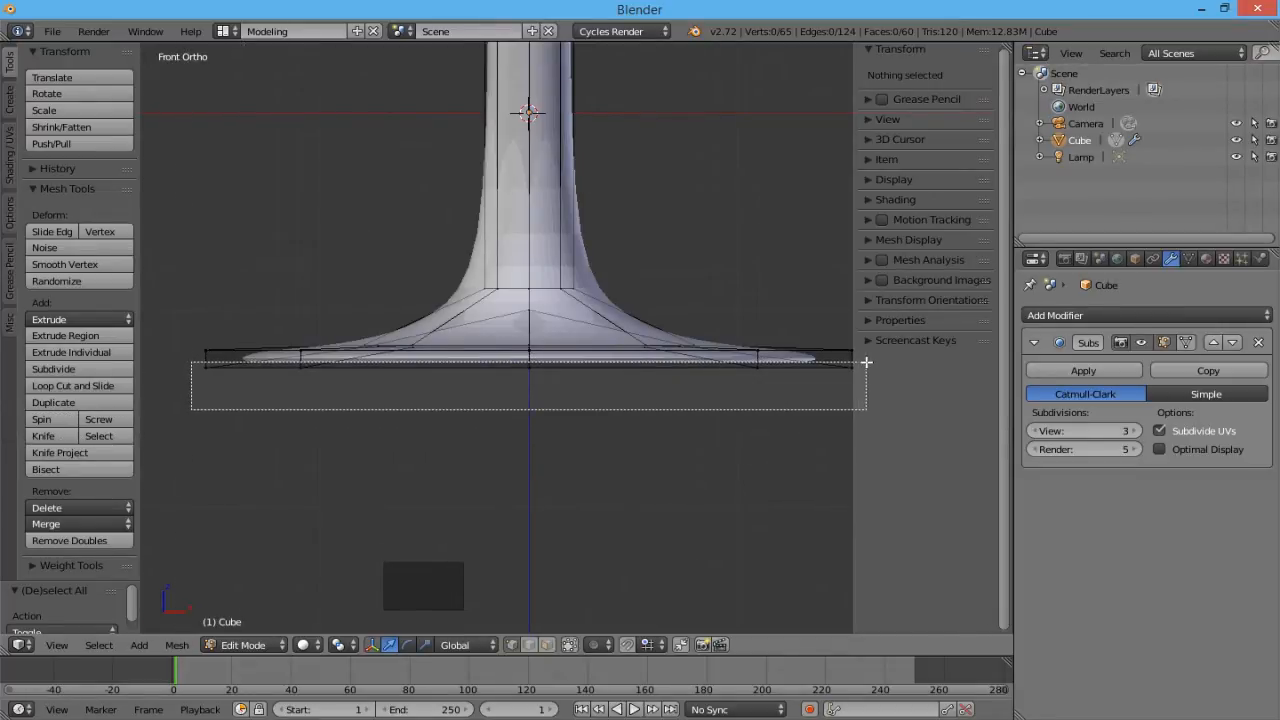
pyautogui.moveTo(866, 362); pyautogui.dragTo(868, 365)
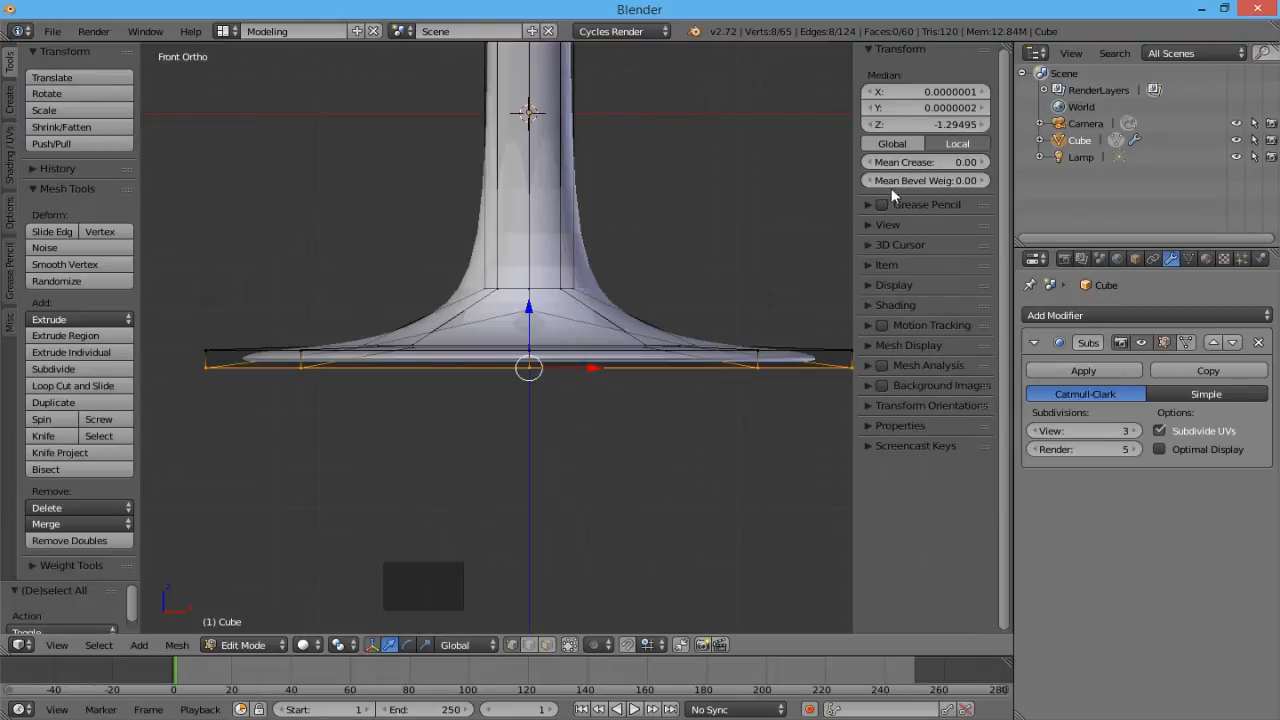
pyautogui.moveTo(889, 166); pyautogui.dragTo(960, 166)
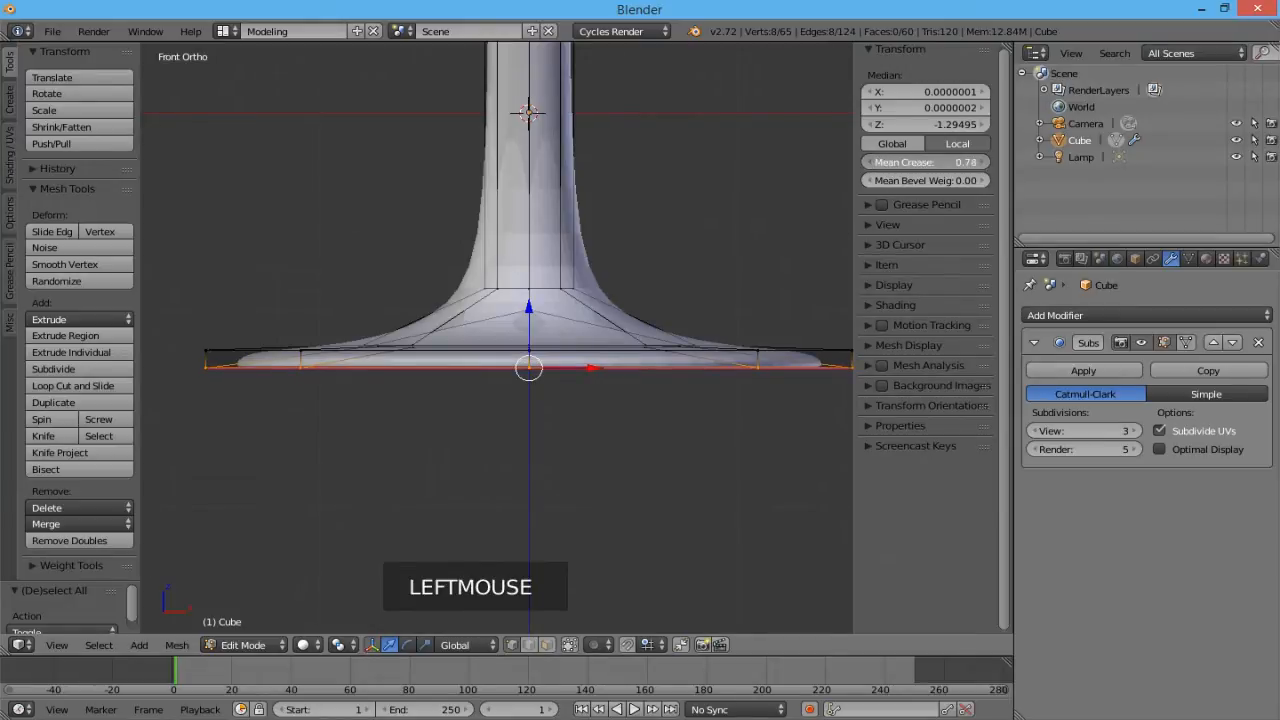
pyautogui.scroll(-4, 621, 310)
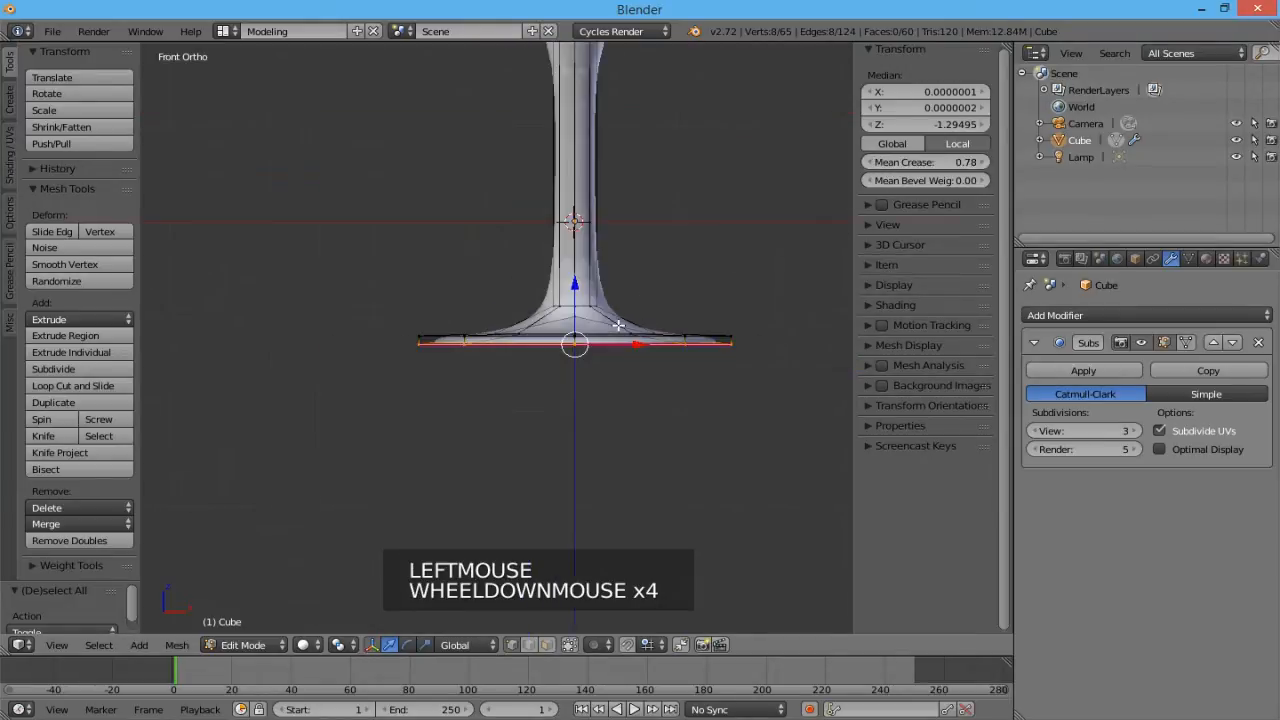
pyautogui.scroll(-3, 603, 298)
pyautogui.keyDown('shift'); pyautogui.moveTo(585, 290); pyautogui.dragTo(588, 502, button='middle'); pyautogui.keyUp('shift')
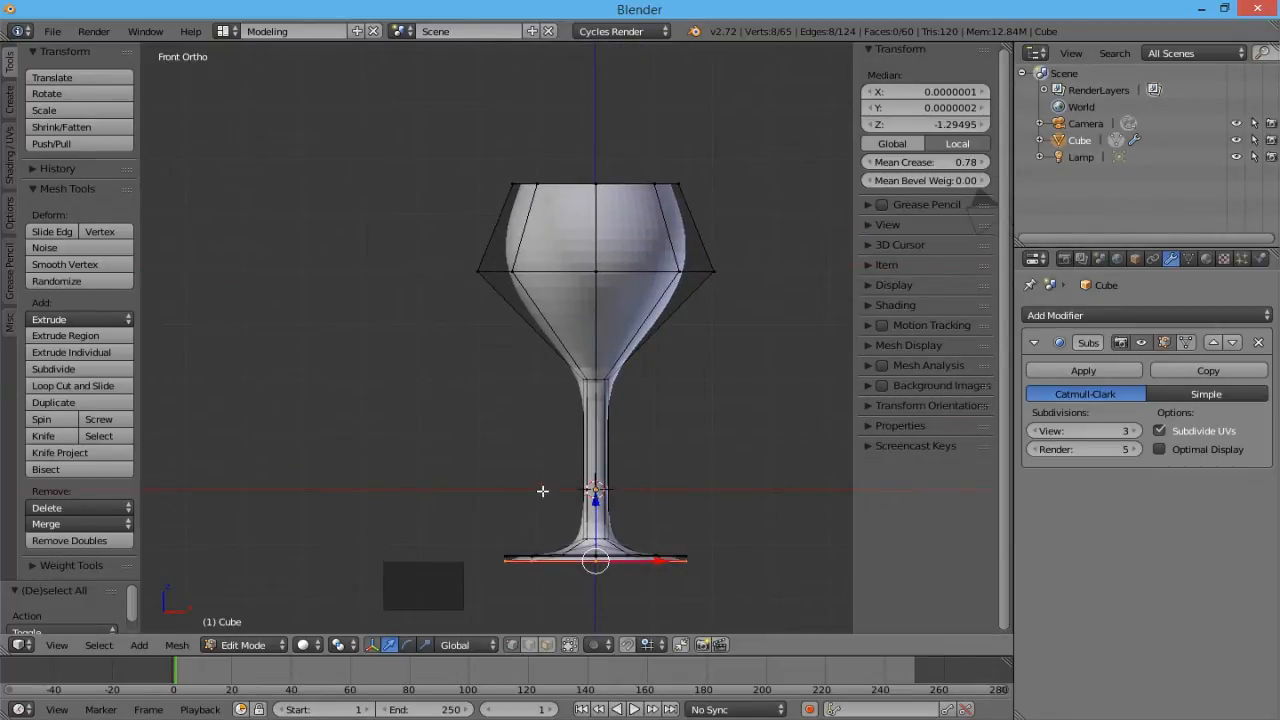
# Step: Box-select the rim vertices and extrude a new ring scaled slightly inward as an inner lip
pyautogui.press('a')
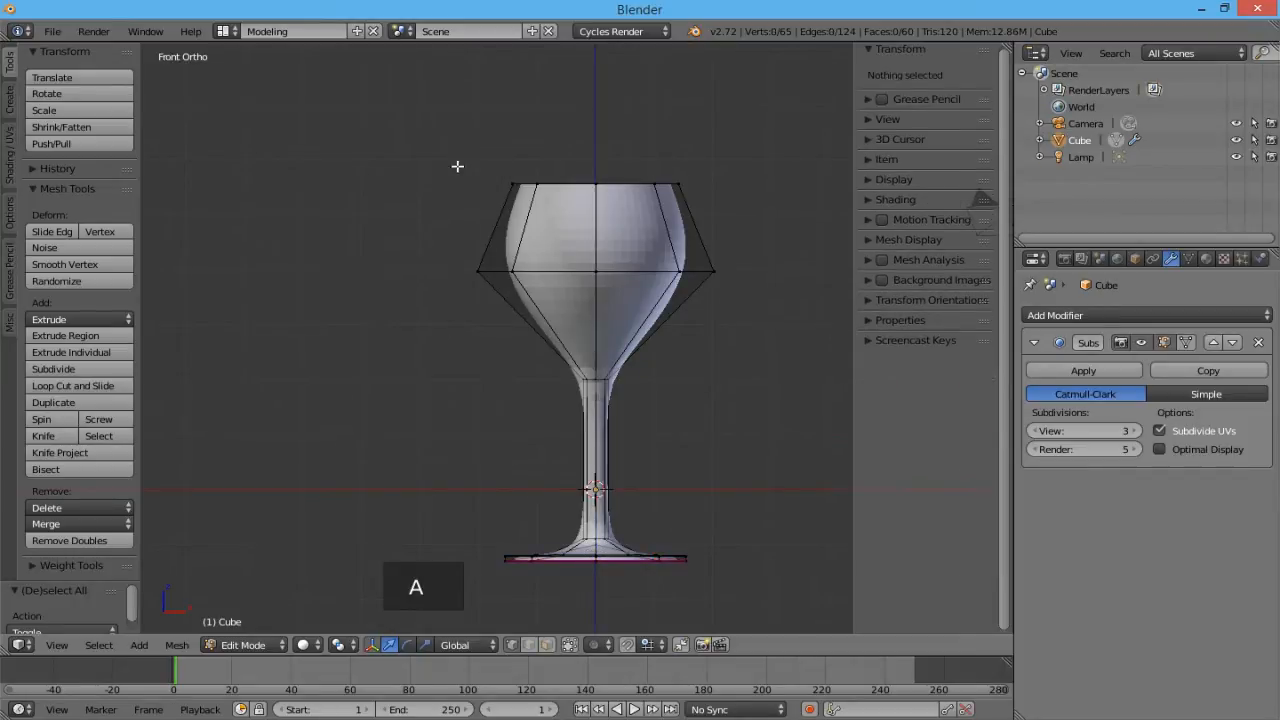
pyautogui.press('b')
pyautogui.moveTo(464, 137); pyautogui.dragTo(713, 202)
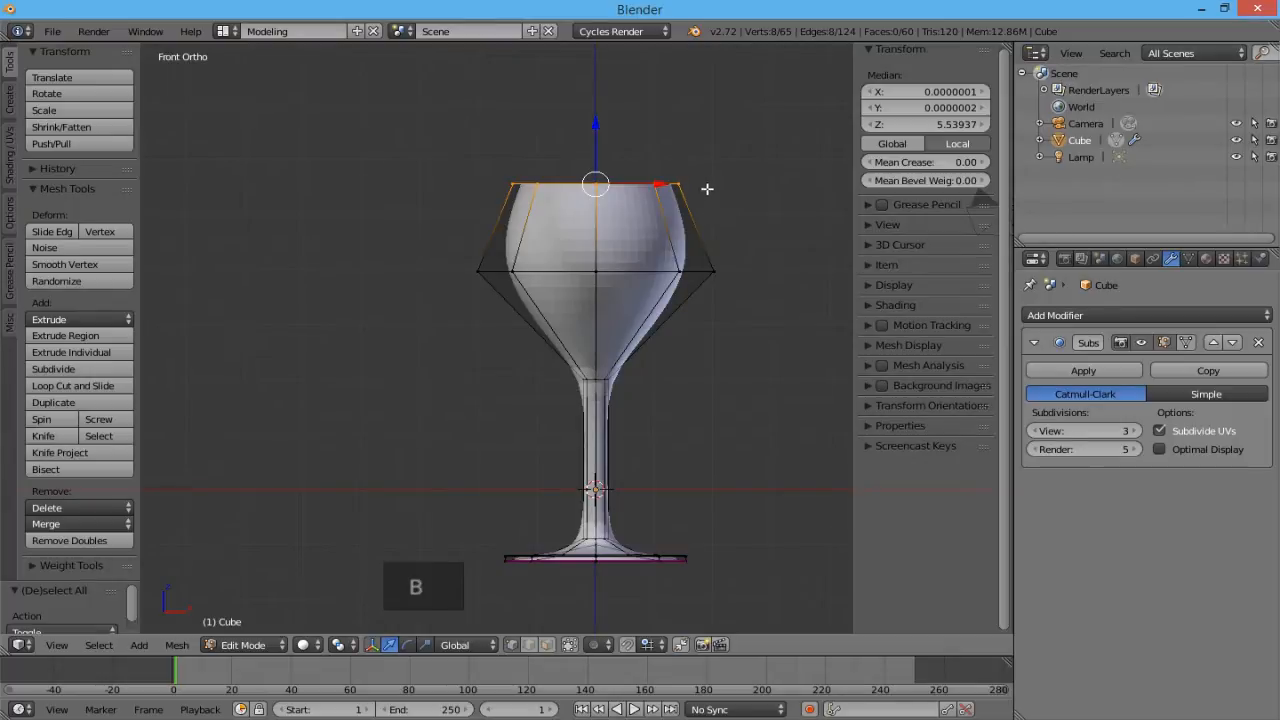
pyautogui.moveTo(709, 186); pyautogui.dragTo(700, 337, button='middle')
pyautogui.scroll(2, 686, 200)
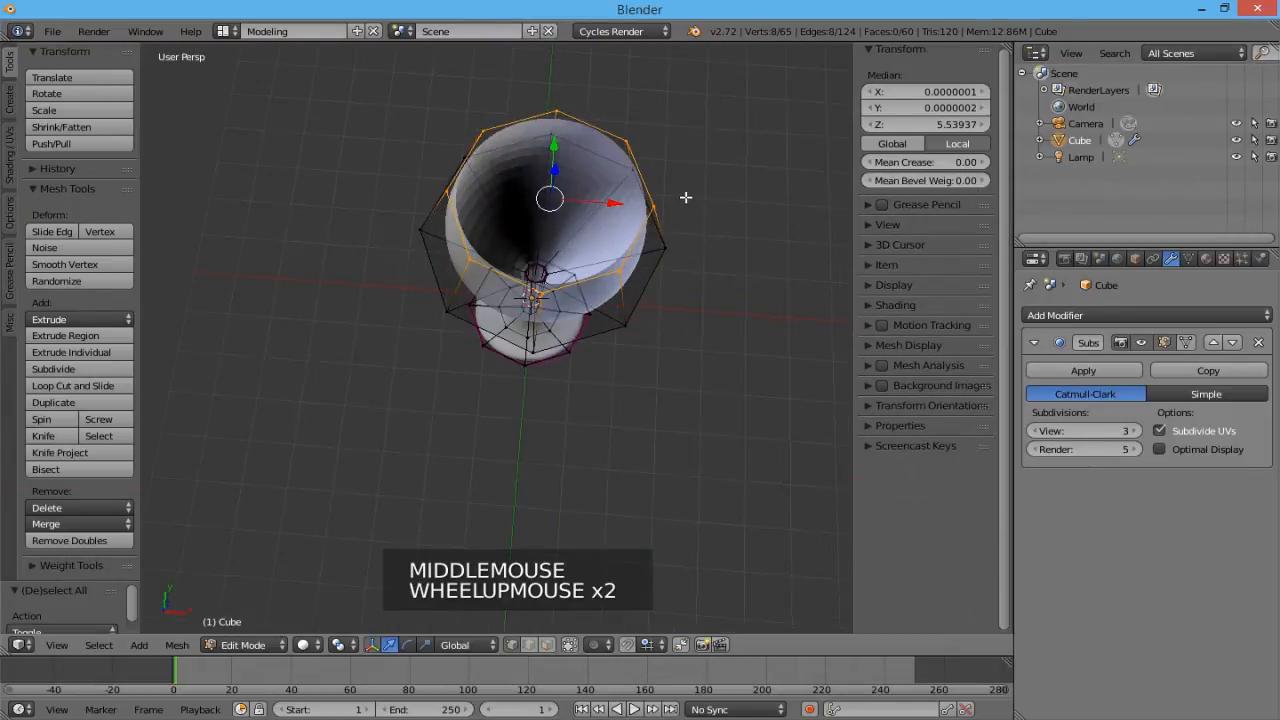
pyautogui.scroll(2, 588, 191)
pyautogui.press('e')
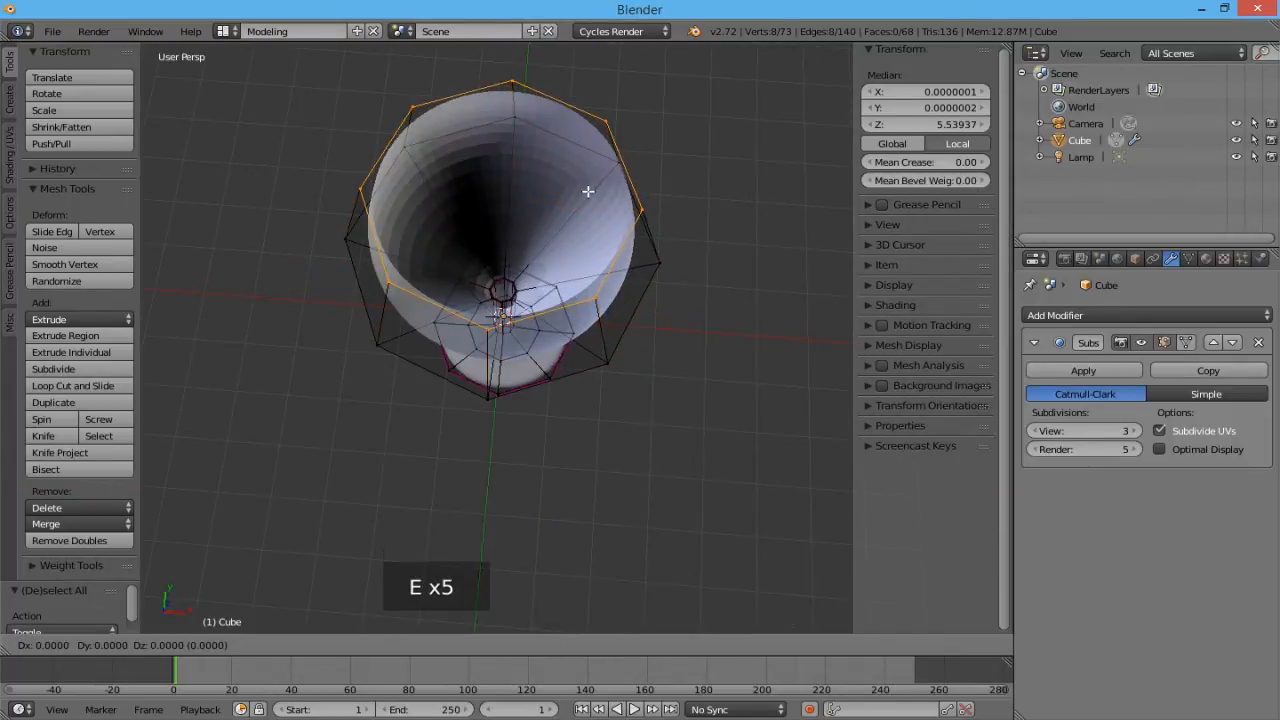
pyautogui.press('s')
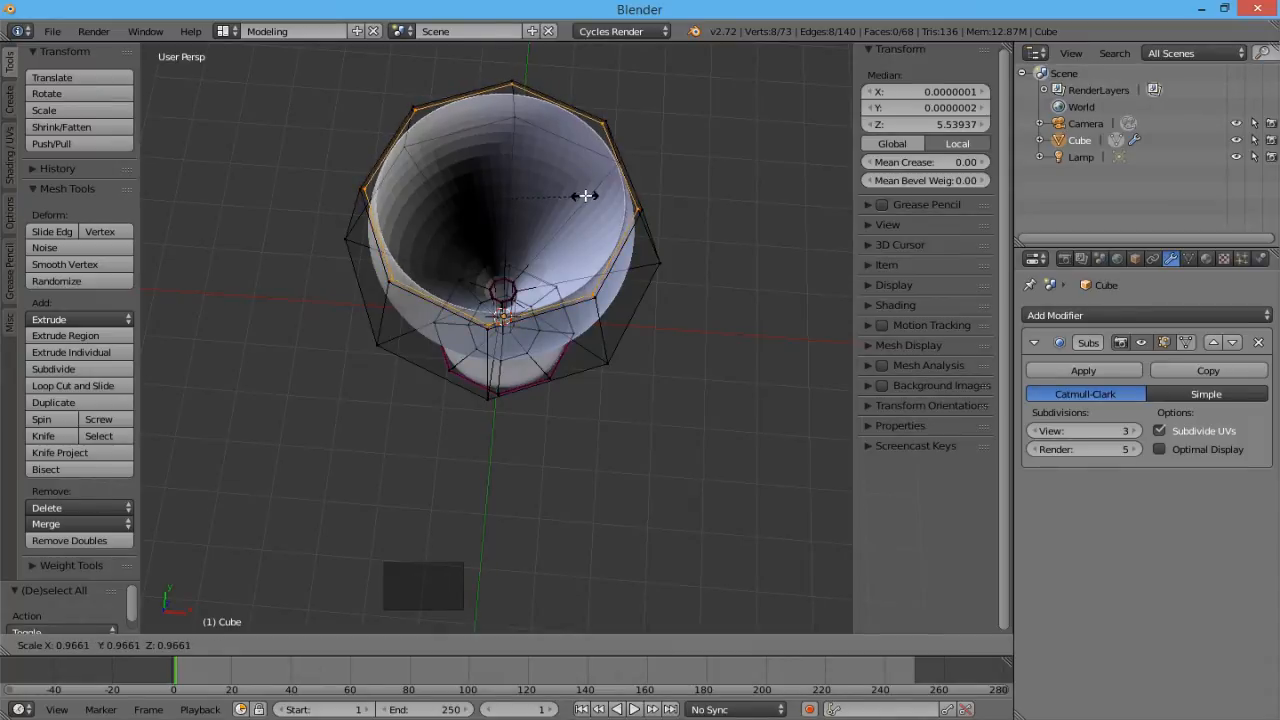
pyautogui.click(584, 197)
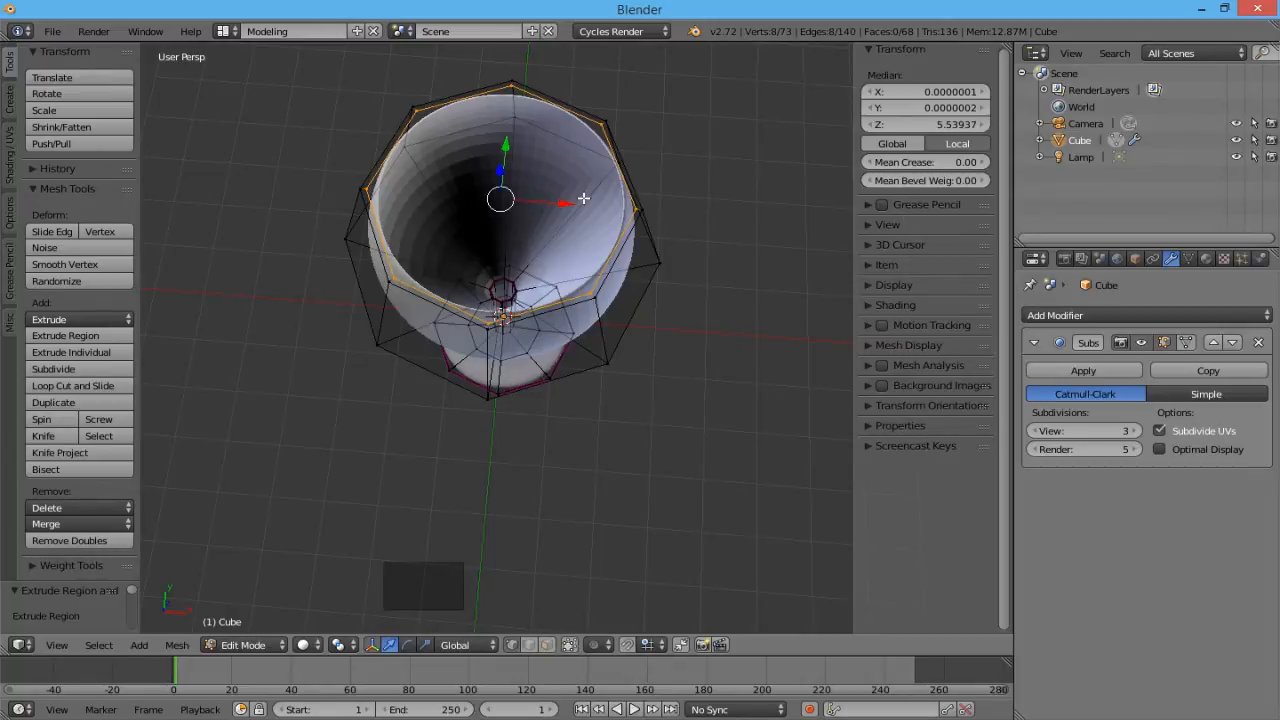
pyautogui.press('KP_1')
pyautogui.keyDown('shift'); pyautogui.moveTo(574, 300); pyautogui.dragTo(606, 94, button='middle'); pyautogui.keyUp('shift')
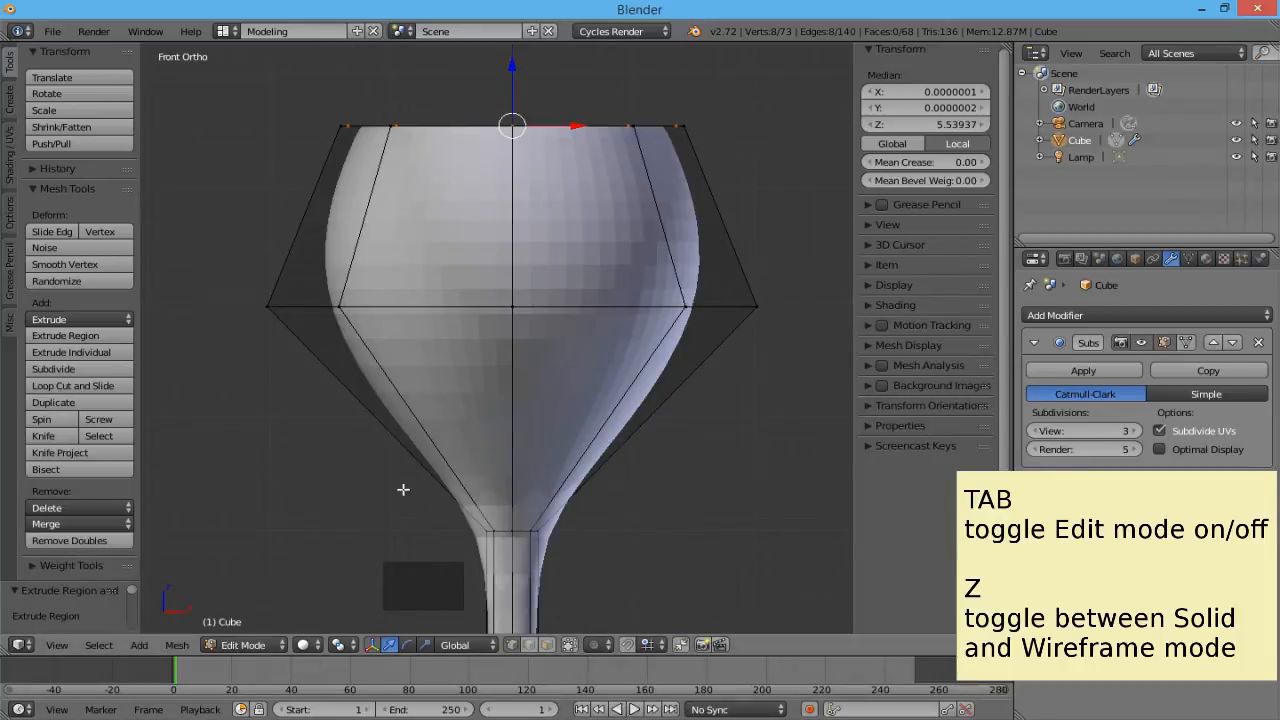
# Step: In wireframe, extrude the inner ring down to the bowl's widest height and scale it wider
pyautogui.press('z')
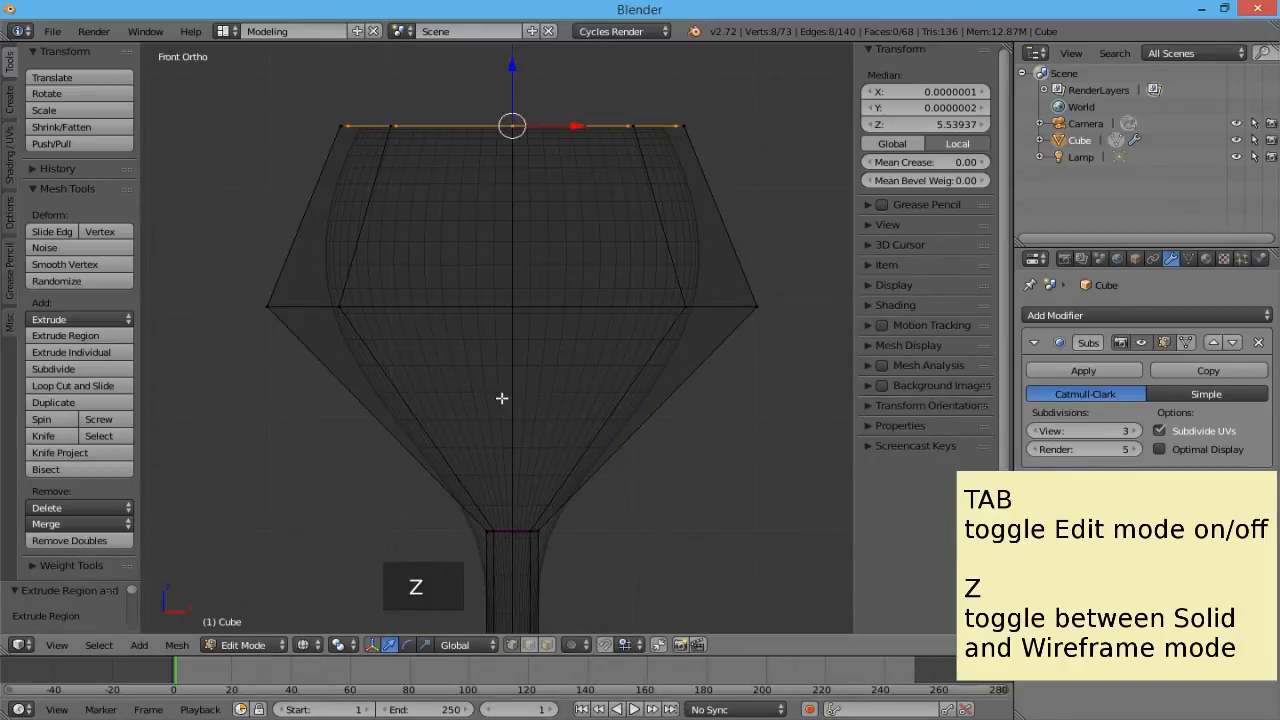
pyautogui.press('e')
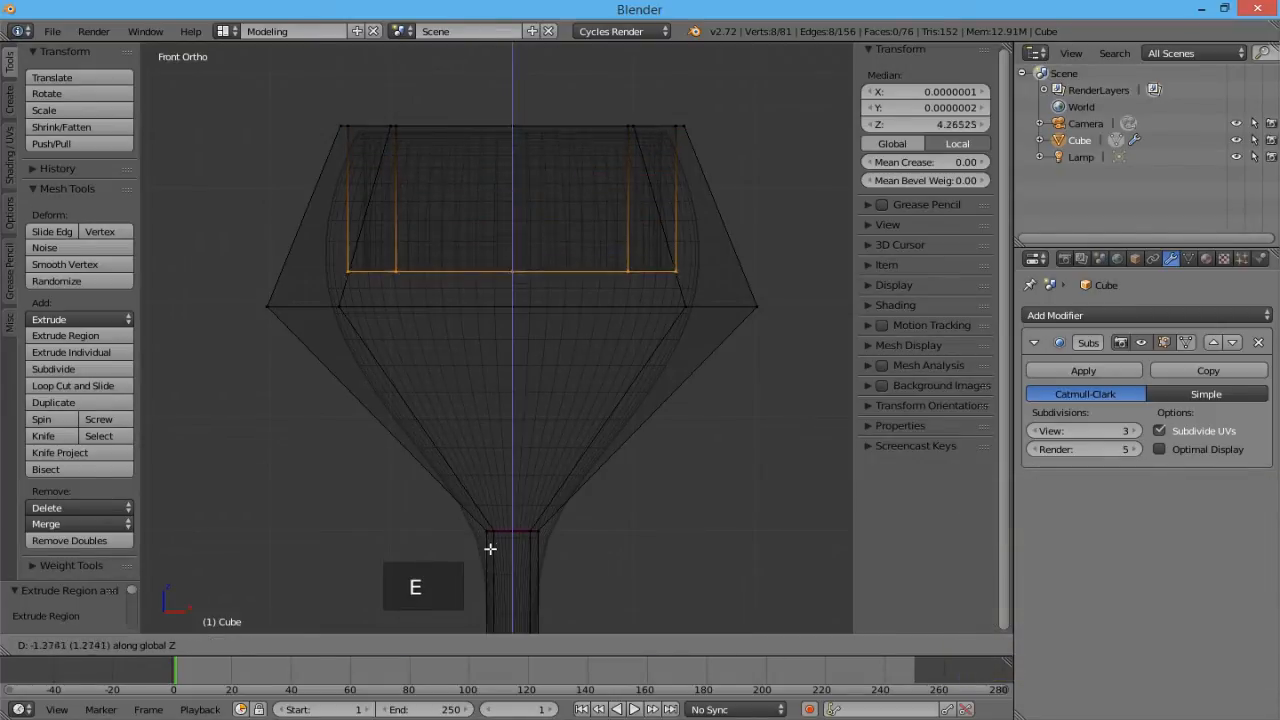
pyautogui.click(502, 577)
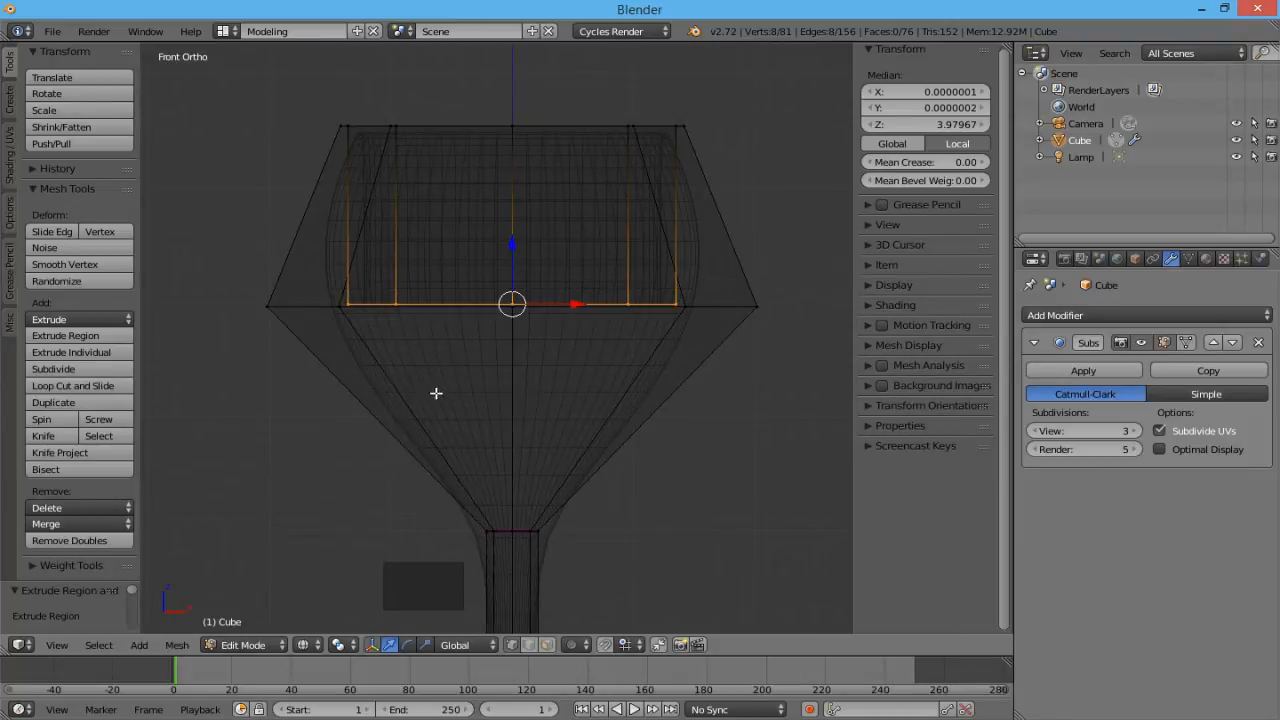
pyautogui.press('s')
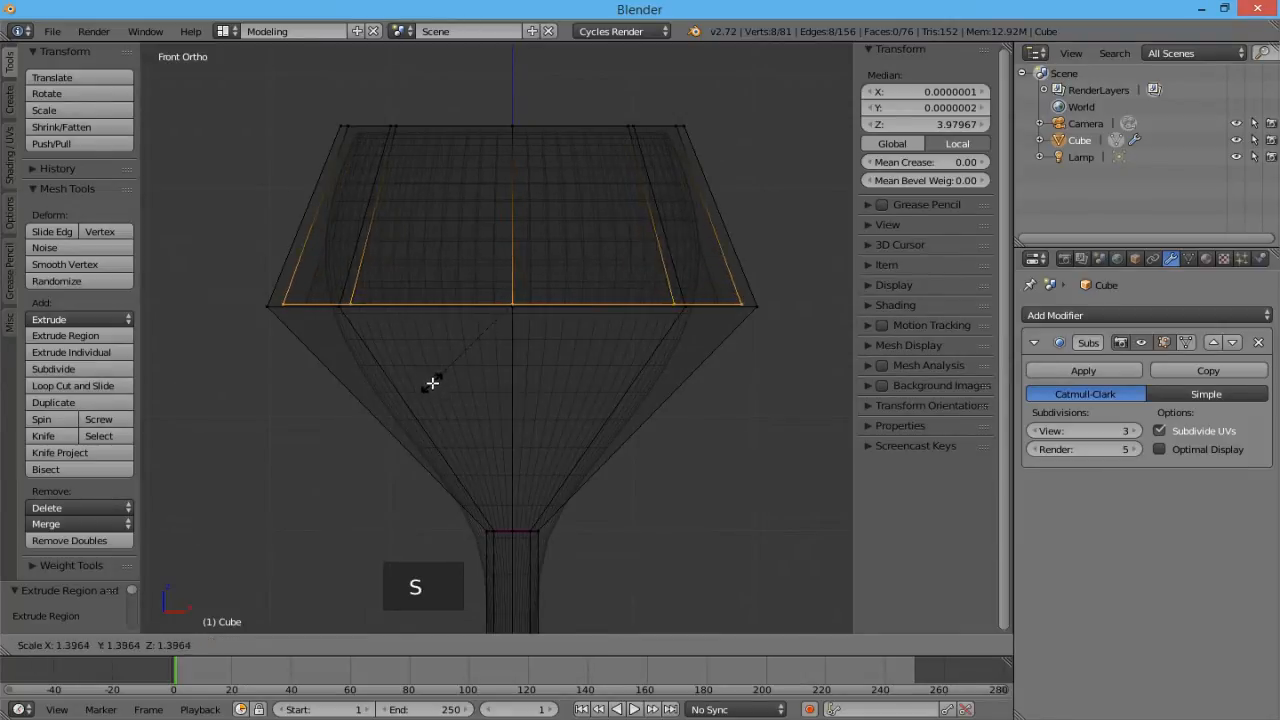
pyautogui.click(430, 384)
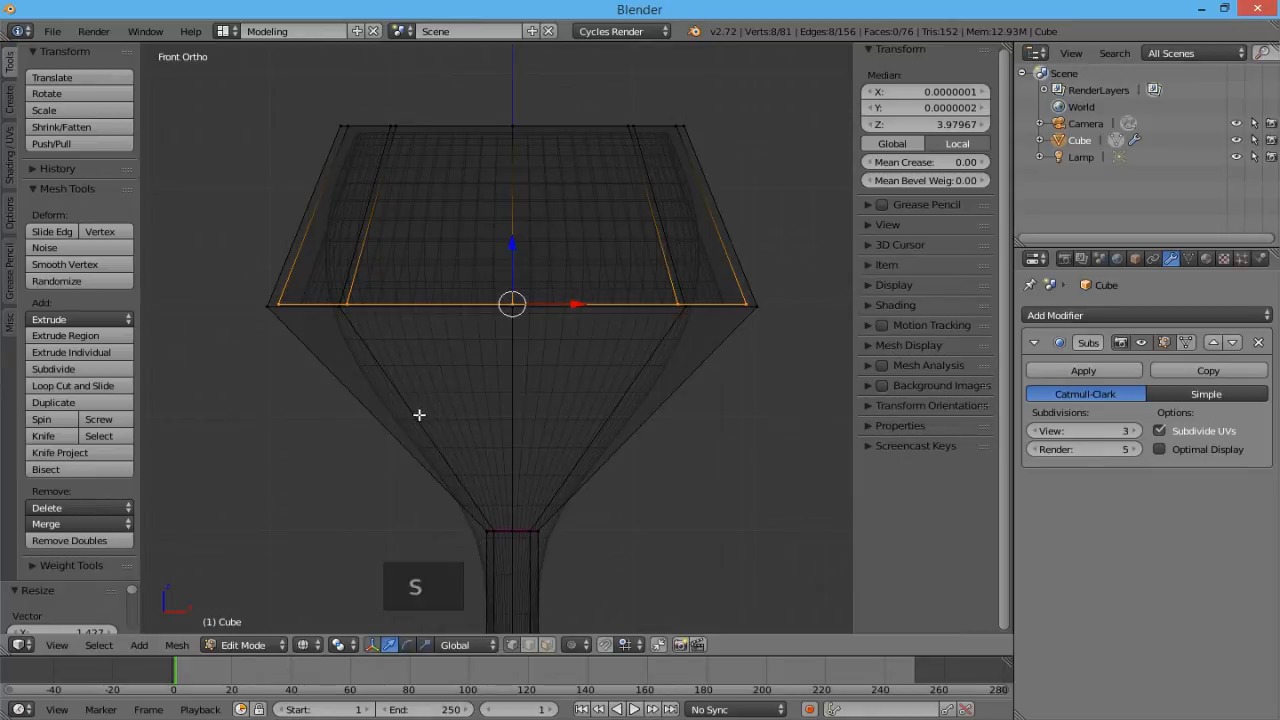
# Step: Extrude the ring down along Z near the bowl bottom and shrink it to just above the stem
pyautogui.press('e')
pyautogui.press('z')
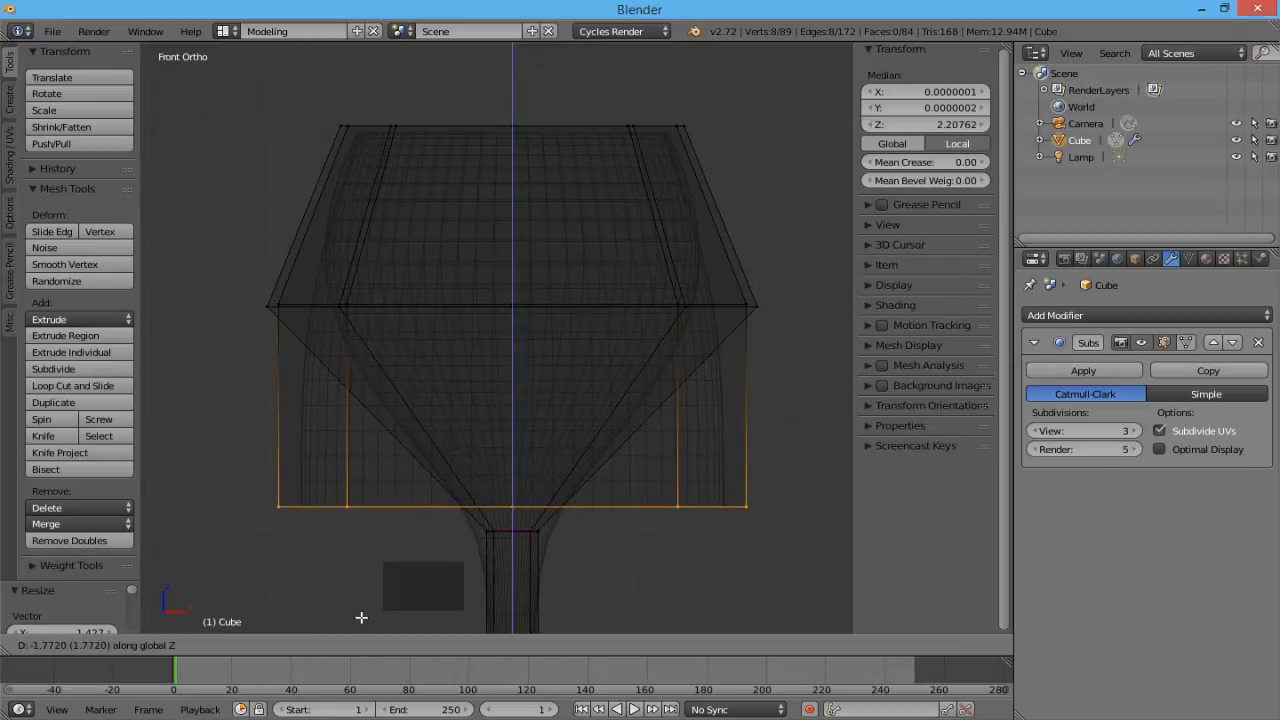
pyautogui.click(362, 617)
pyautogui.press('s')
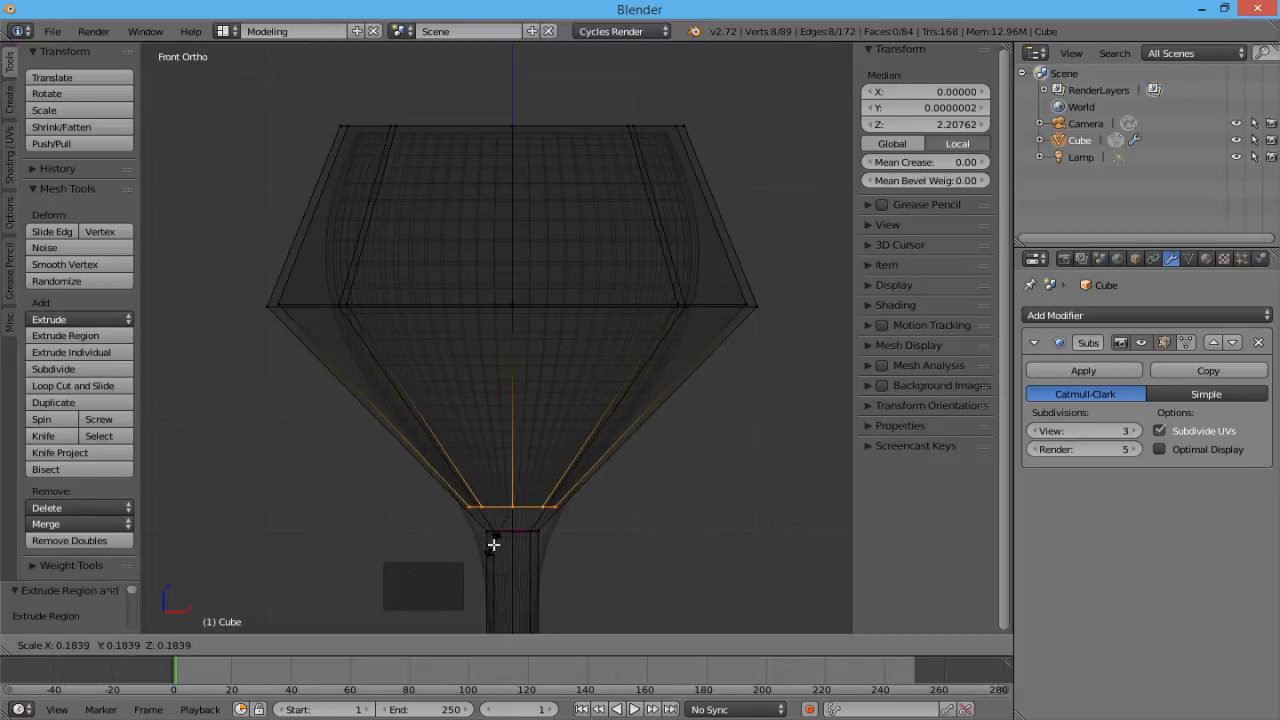
pyautogui.click(493, 545)
pyautogui.scroll(6, 493, 550)
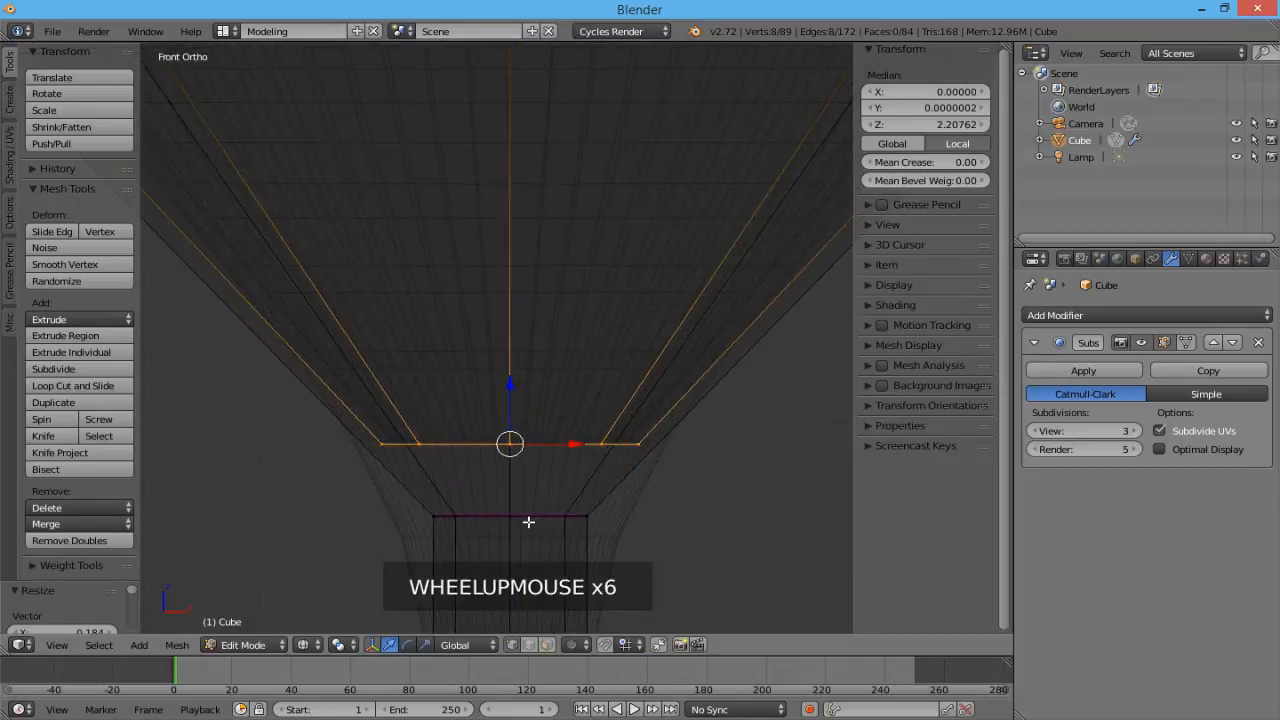
pyautogui.scroll(3, 528, 521)
# Step: Close the inner bowl by extruding its bottom ring scaled to 0, then remove the 7 duplicate vertices
pyautogui.press('e')
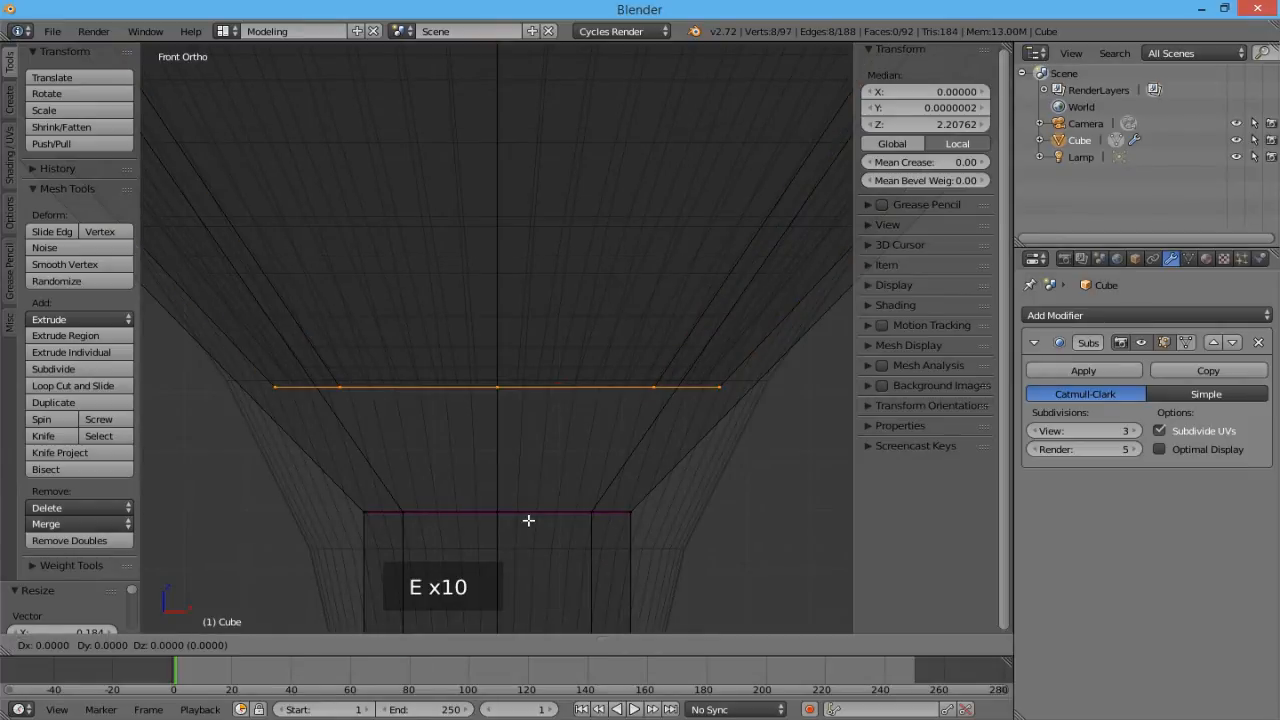
pyautogui.press('s')
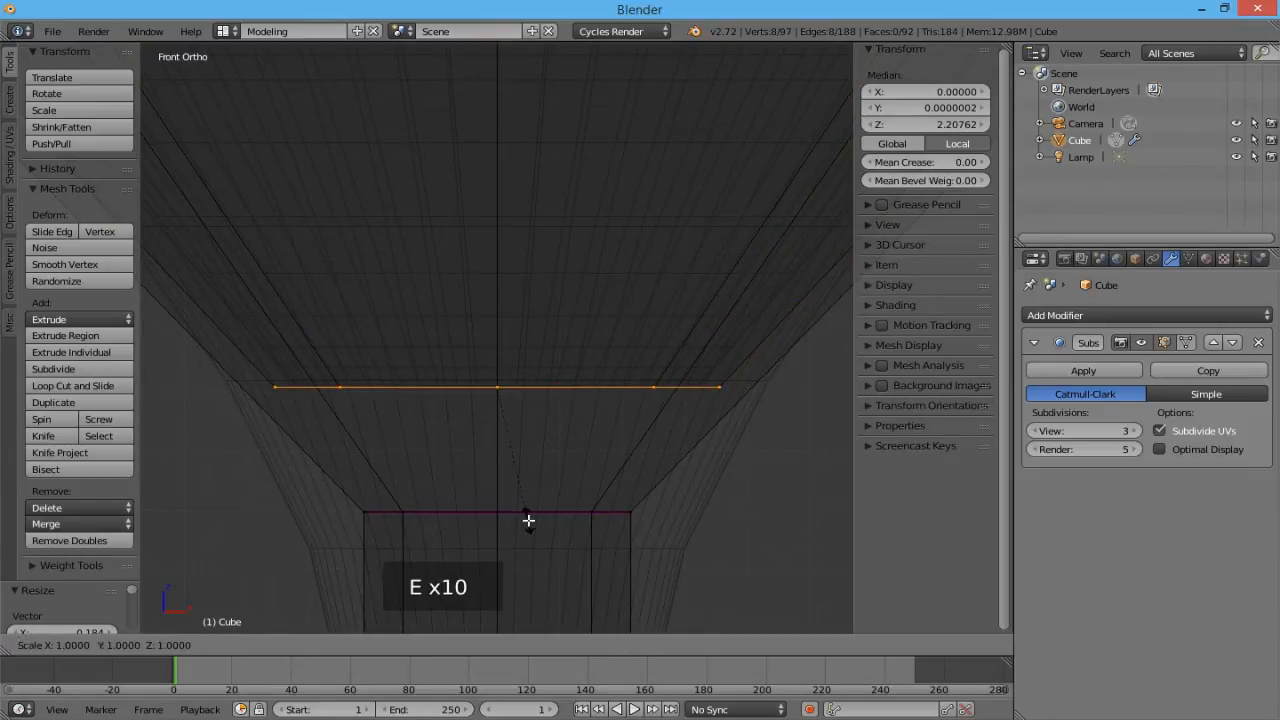
pyautogui.press('0')
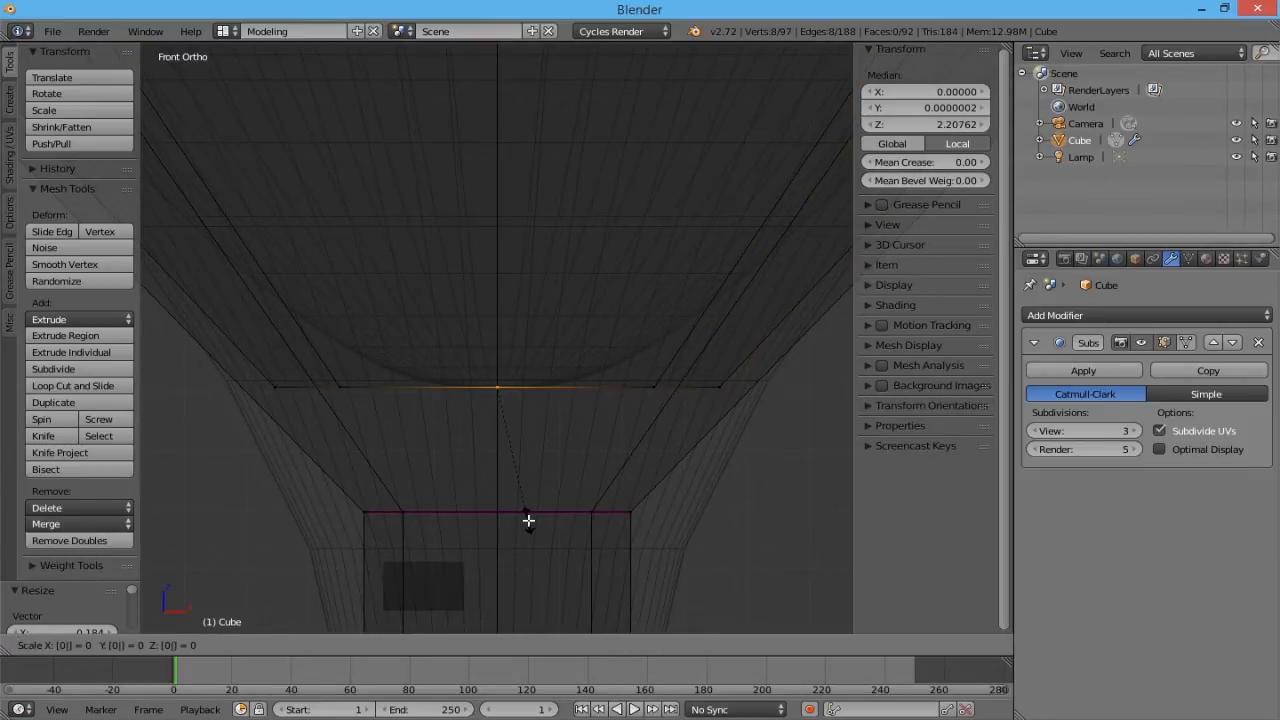
pyautogui.press('Return')
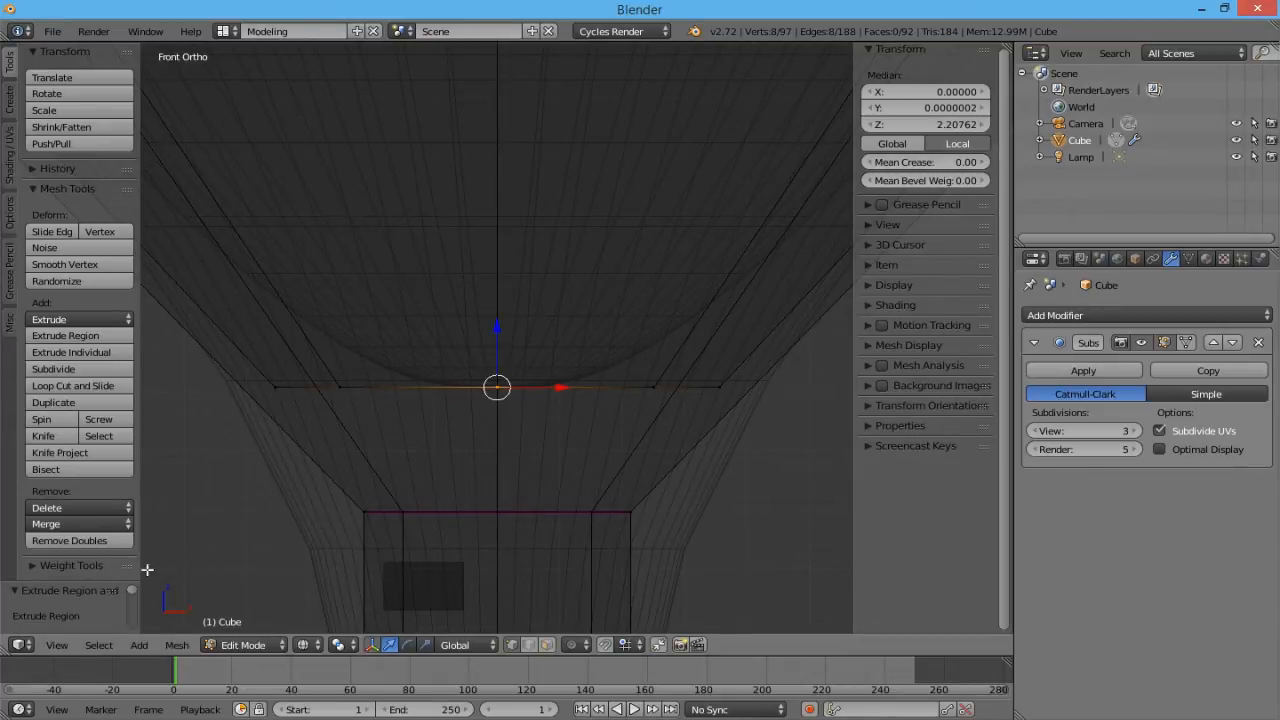
pyautogui.click(64, 541)
pyautogui.scroll(-5, 300, 450)
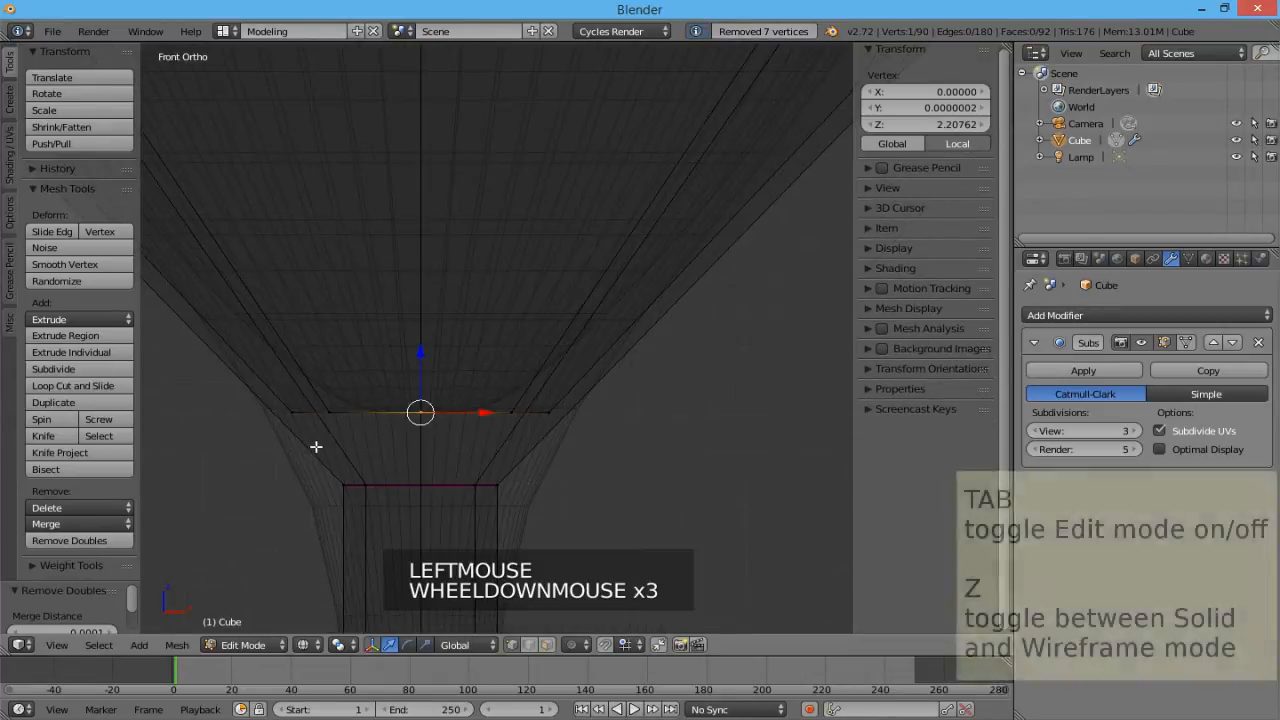
pyautogui.scroll(-7, 295, 448)
pyautogui.keyDown('shift'); pyautogui.moveTo(295, 448); pyautogui.dragTo(553, 348, button='middle'); pyautogui.keyUp('shift')
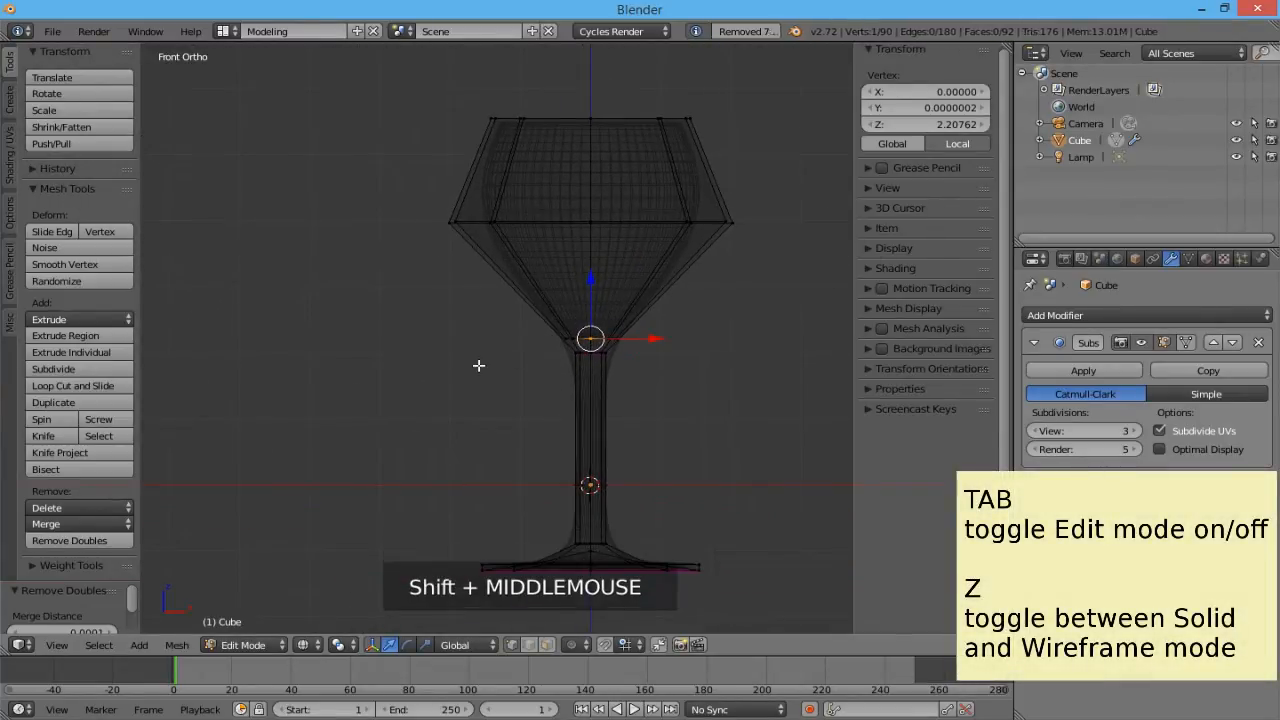
# Step: Display the glass as a solid, smooth-shaded surface back in Object Mode
pyautogui.click(303, 644)
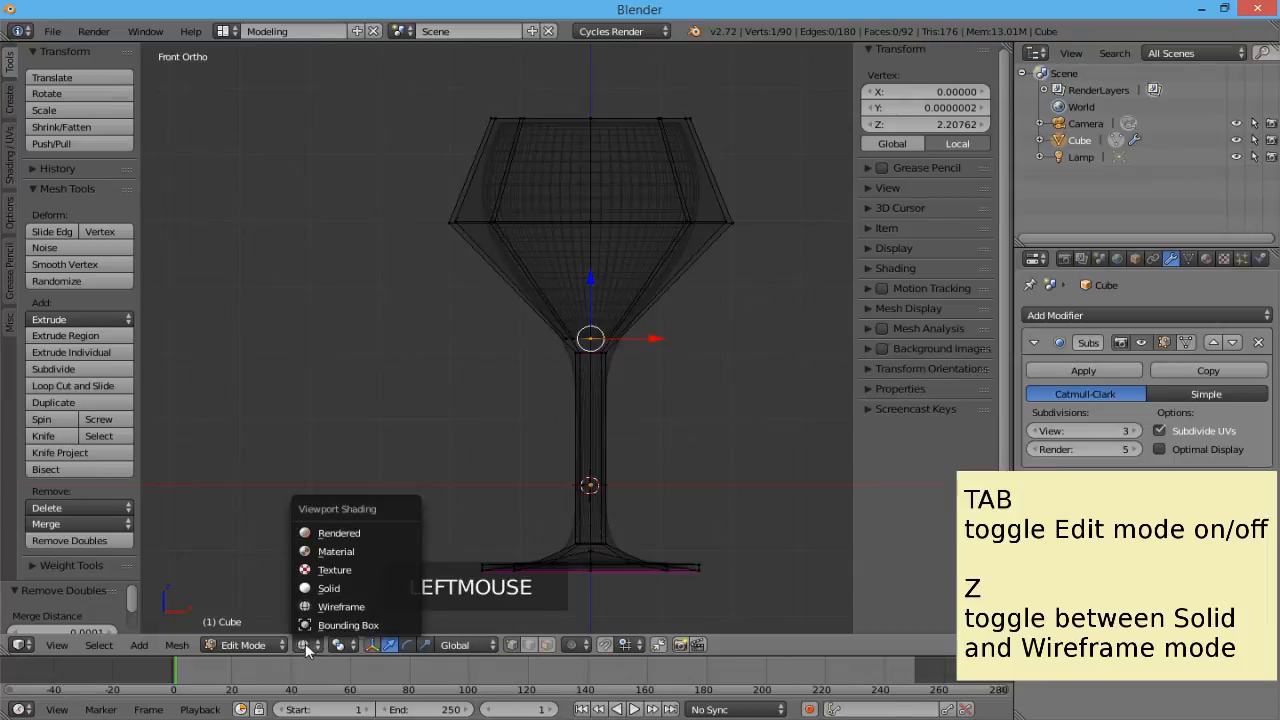
pyautogui.click(331, 589)
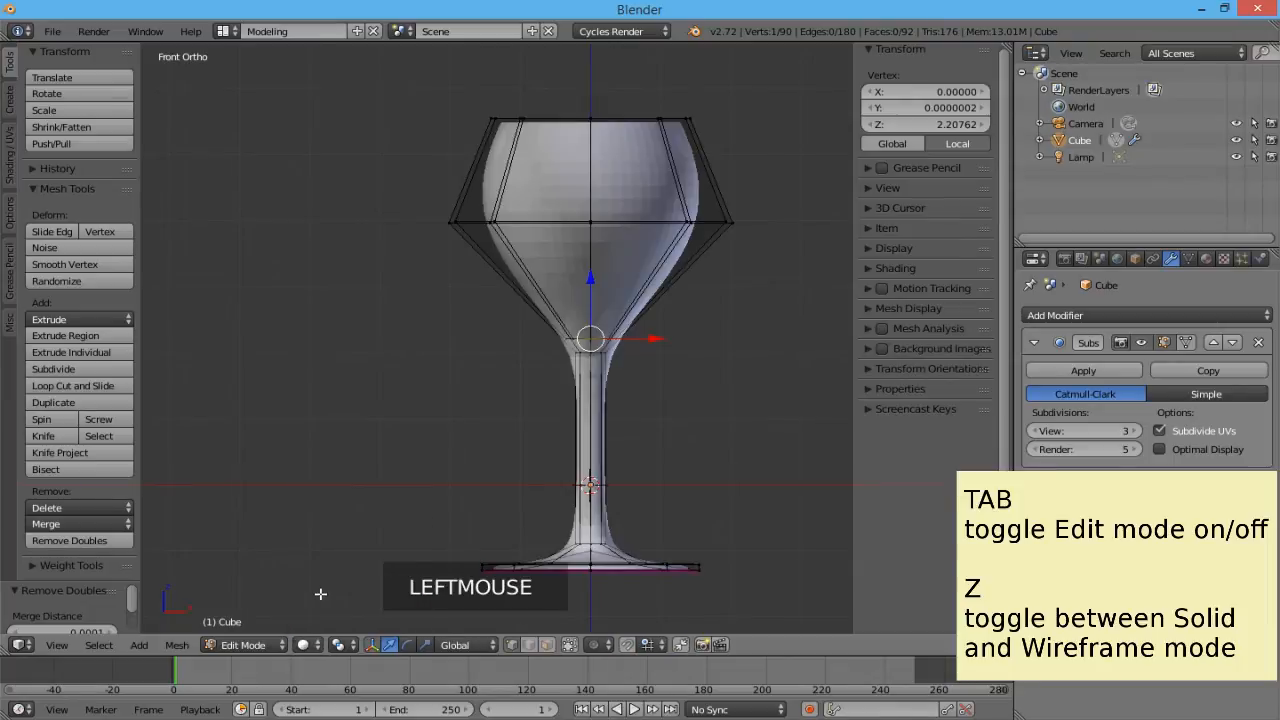
pyautogui.press('Tab')
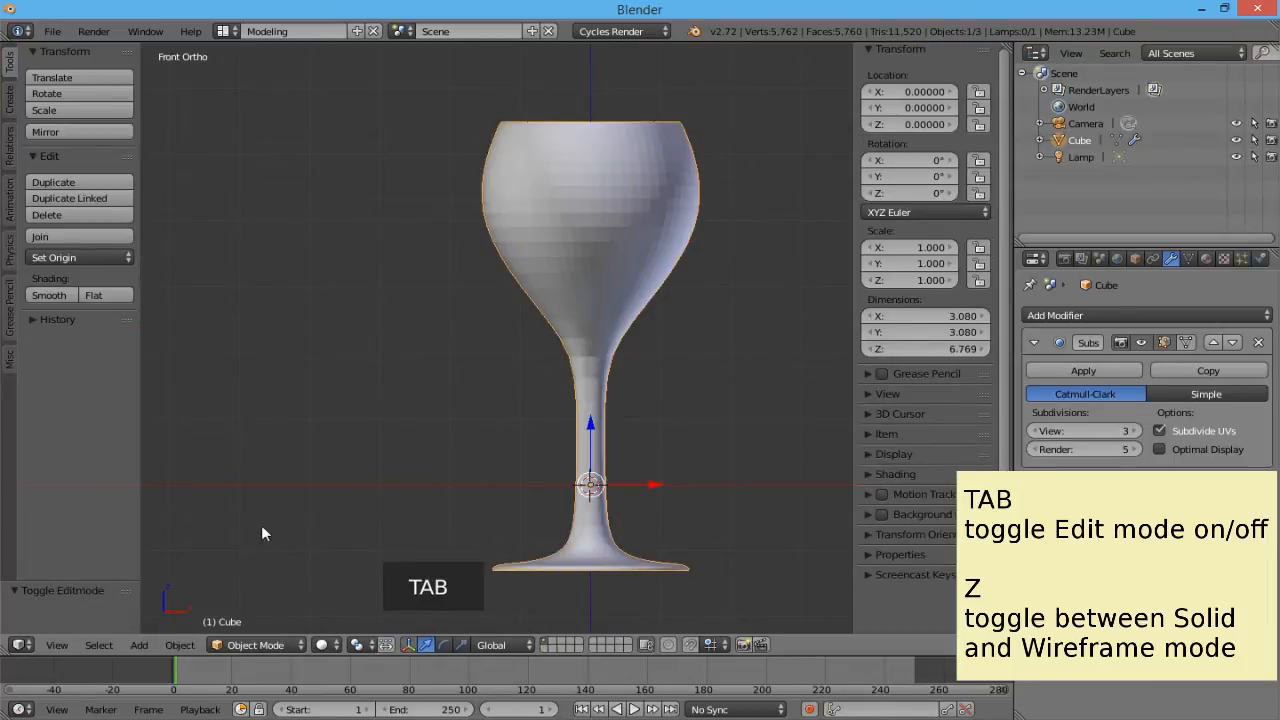
pyautogui.click(43, 295)
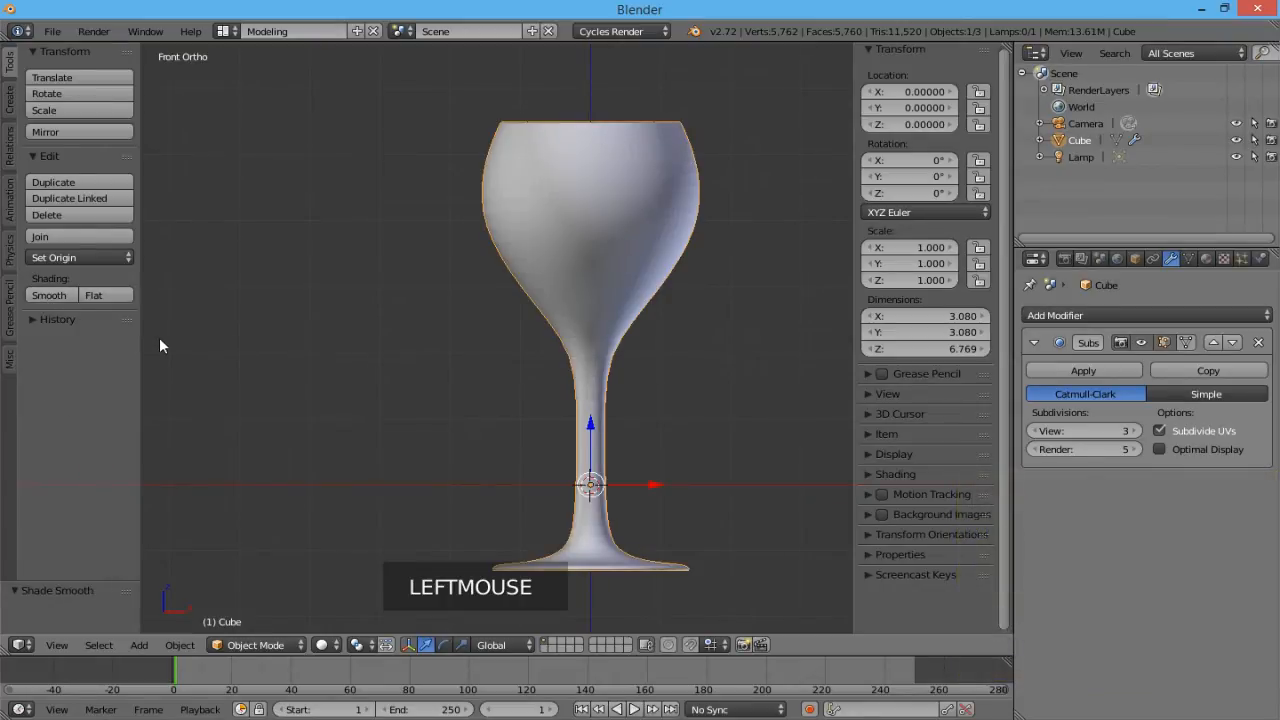
pyautogui.moveTo(300, 365)
pyautogui.mouseDown(button='middle')
pyautogui.moveTo(314, 380)
pyautogui.moveTo(280, 437)
pyautogui.mouseUp(button='middle')
pyautogui.scroll(-3, 424, 380)
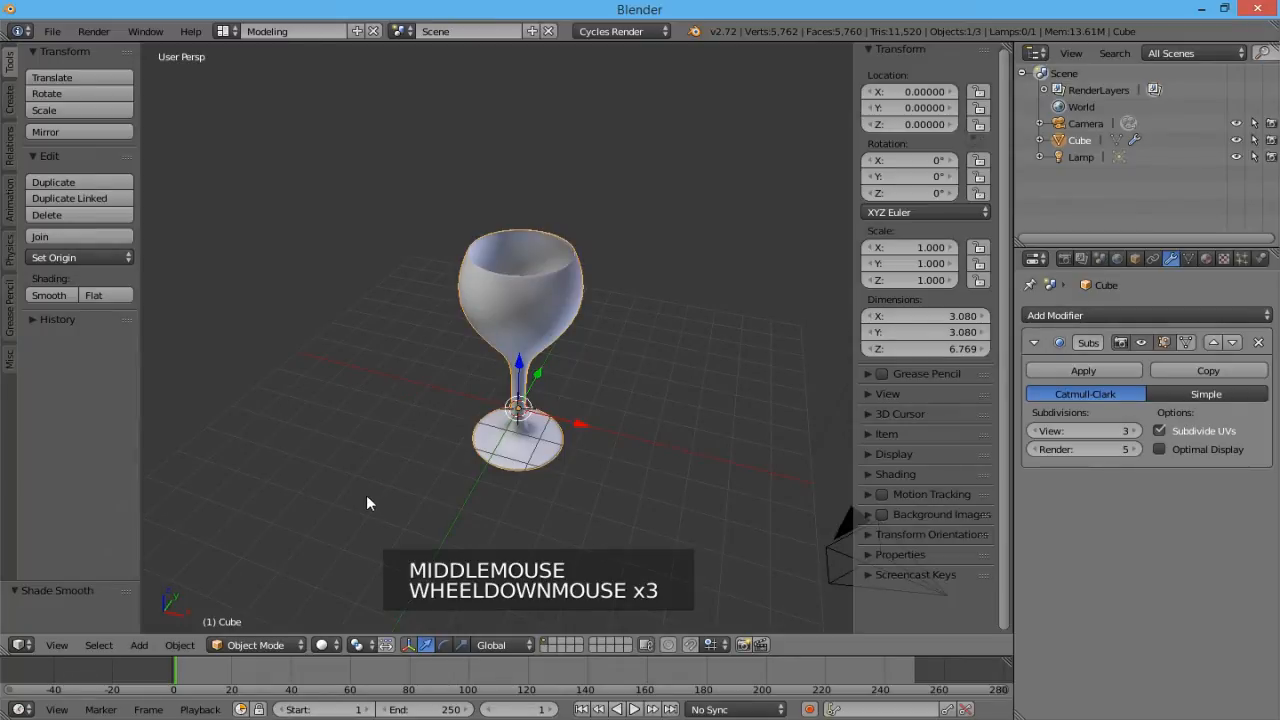
# Step: Add a ground plane under the glass and scale it up to 9.252
pyautogui.click(139, 645)
pyautogui.moveTo(163, 625)
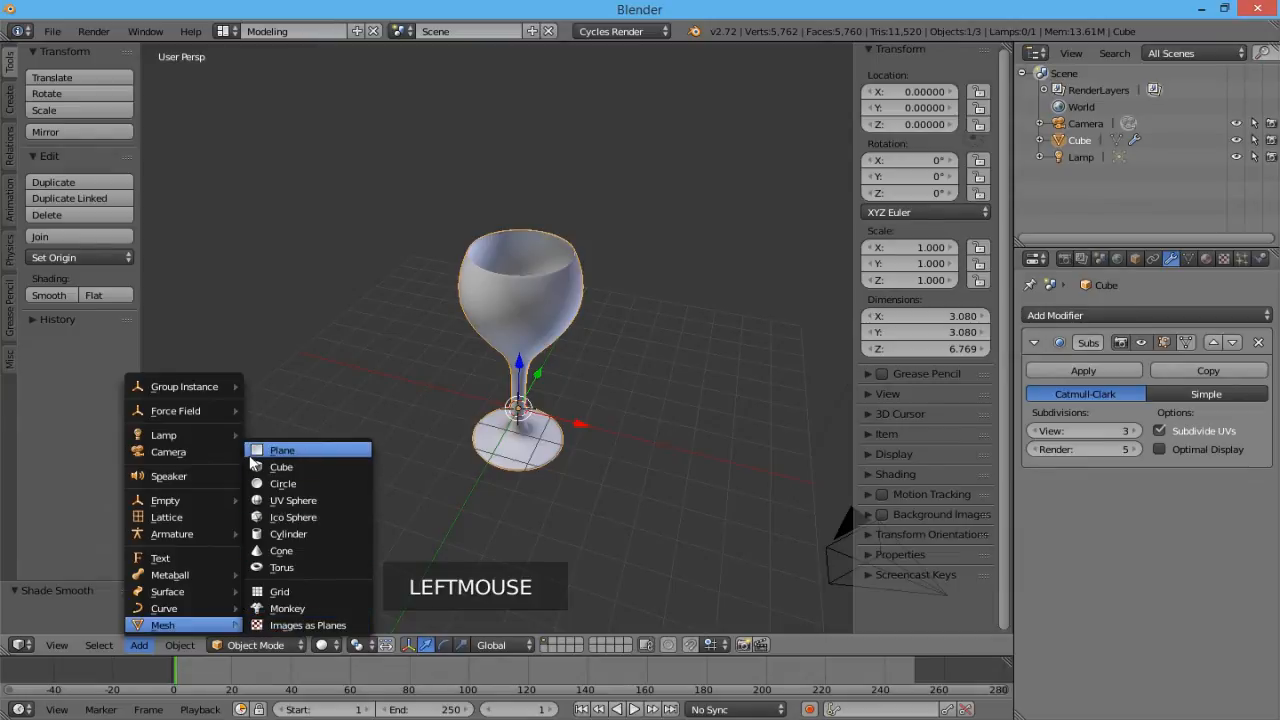
pyautogui.click(252, 451)
pyautogui.scroll(-3, 471, 450)
pyautogui.scroll(-1, 473, 452)
pyautogui.press('s')
pyautogui.press('s')
pyautogui.press('s')
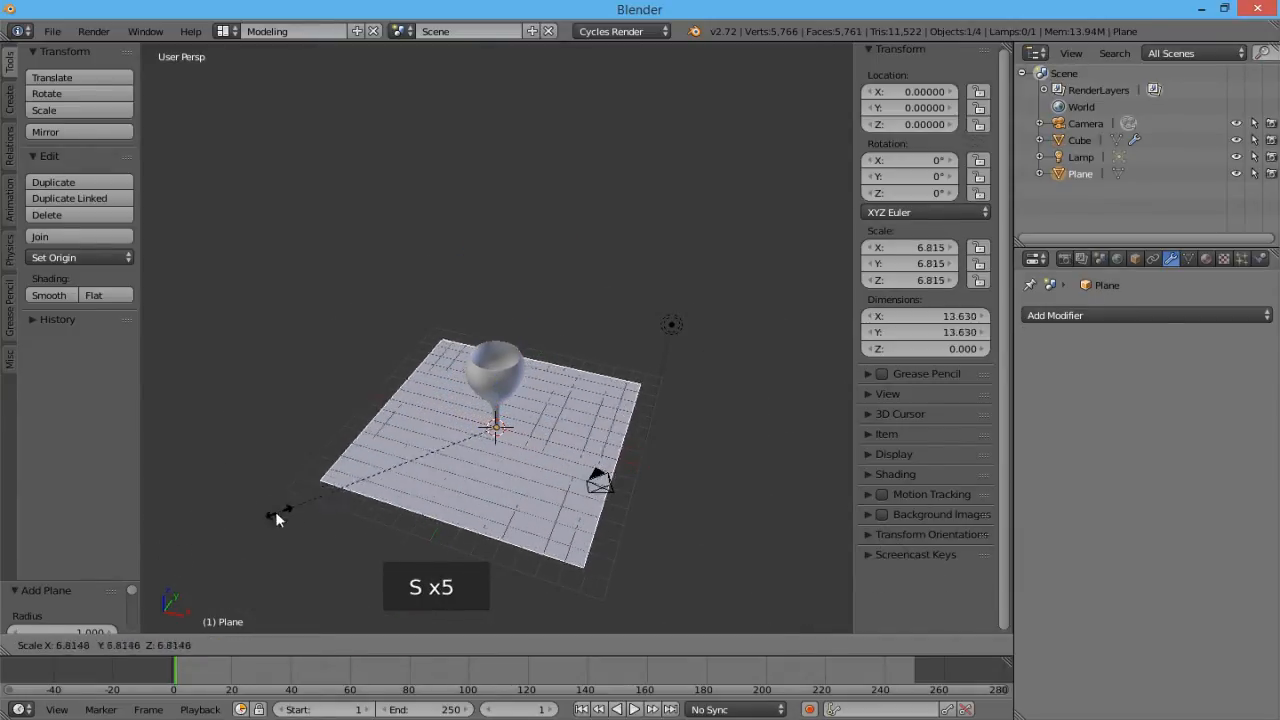
pyautogui.click(202, 539)
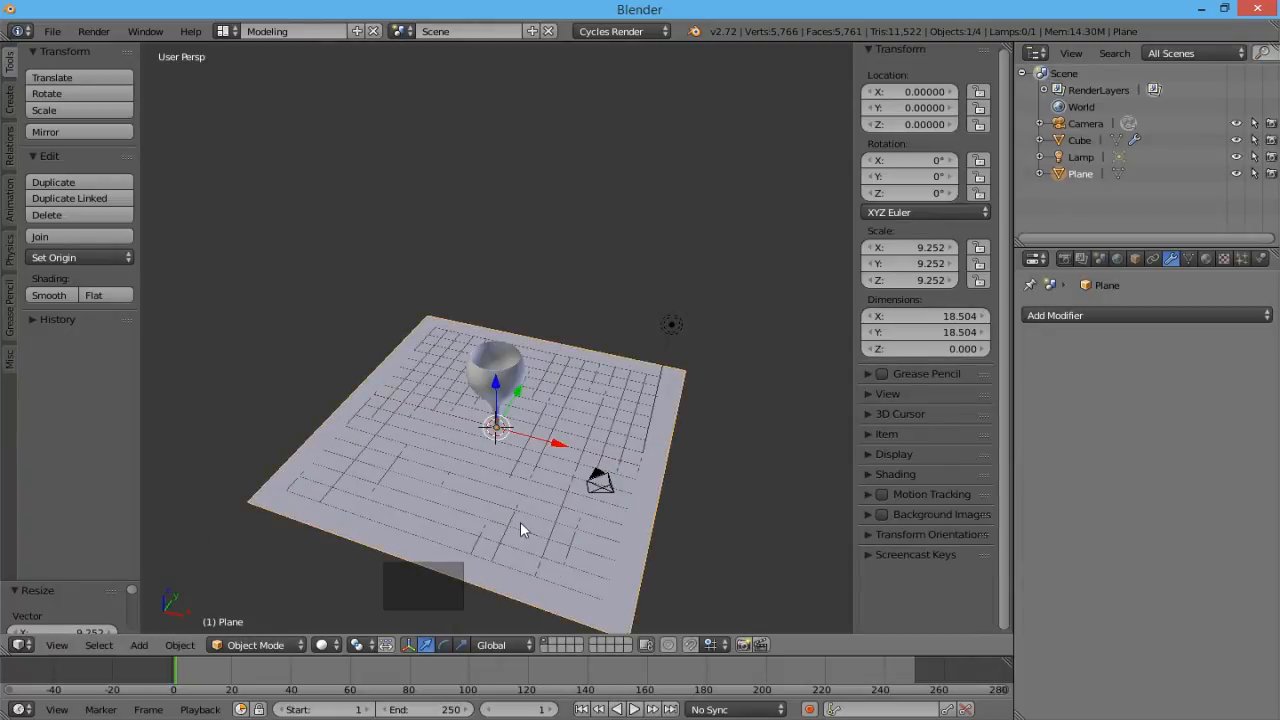
# Step: In camera view, scale the wine glass down to 0.5 on every axis
pyautogui.press('KP_0')
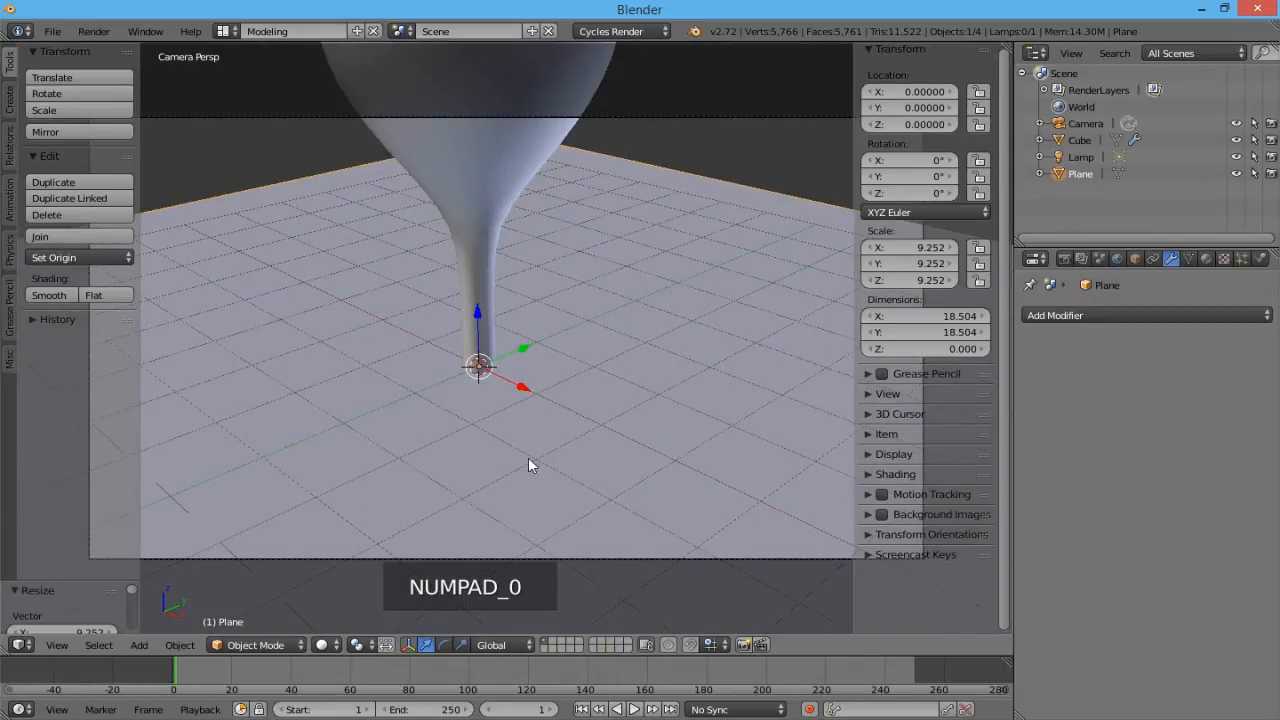
pyautogui.scroll(-4, 525, 440)
pyautogui.scroll(1, 505, 385)
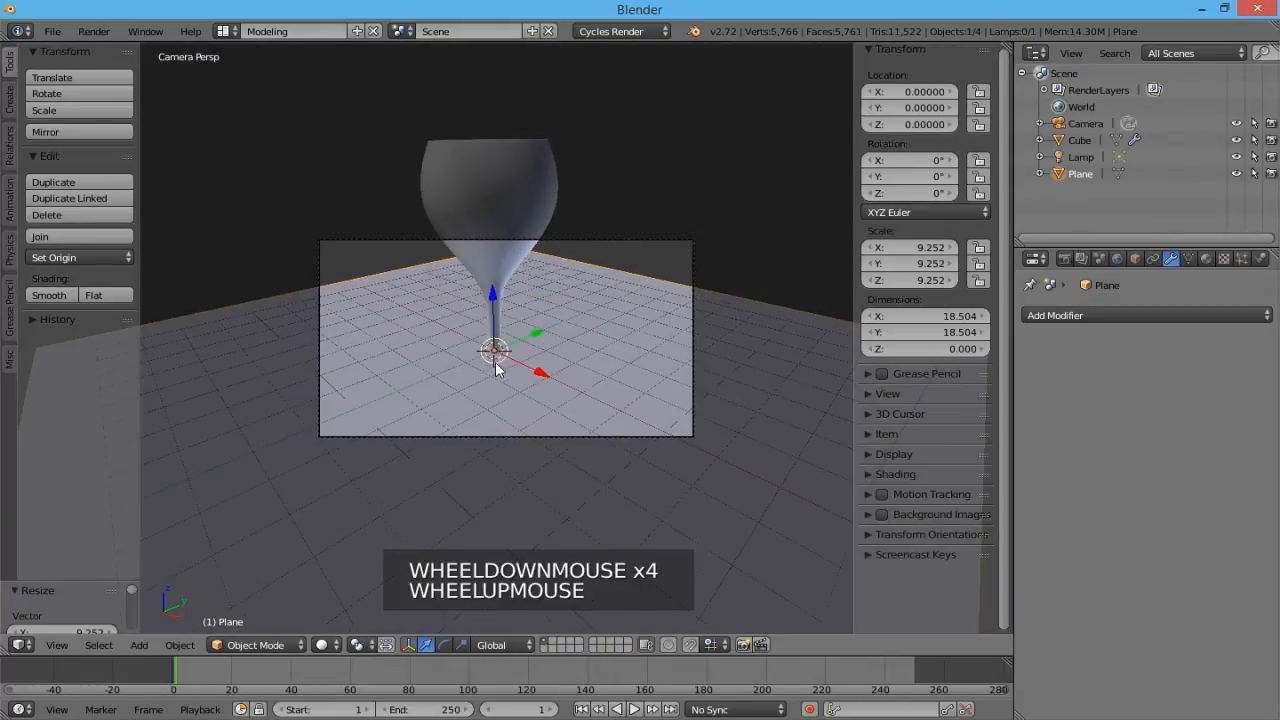
pyautogui.keyDown('shift'); pyautogui.moveTo(495, 367); pyautogui.dragTo(492, 424, button='middle'); pyautogui.keyUp('shift')
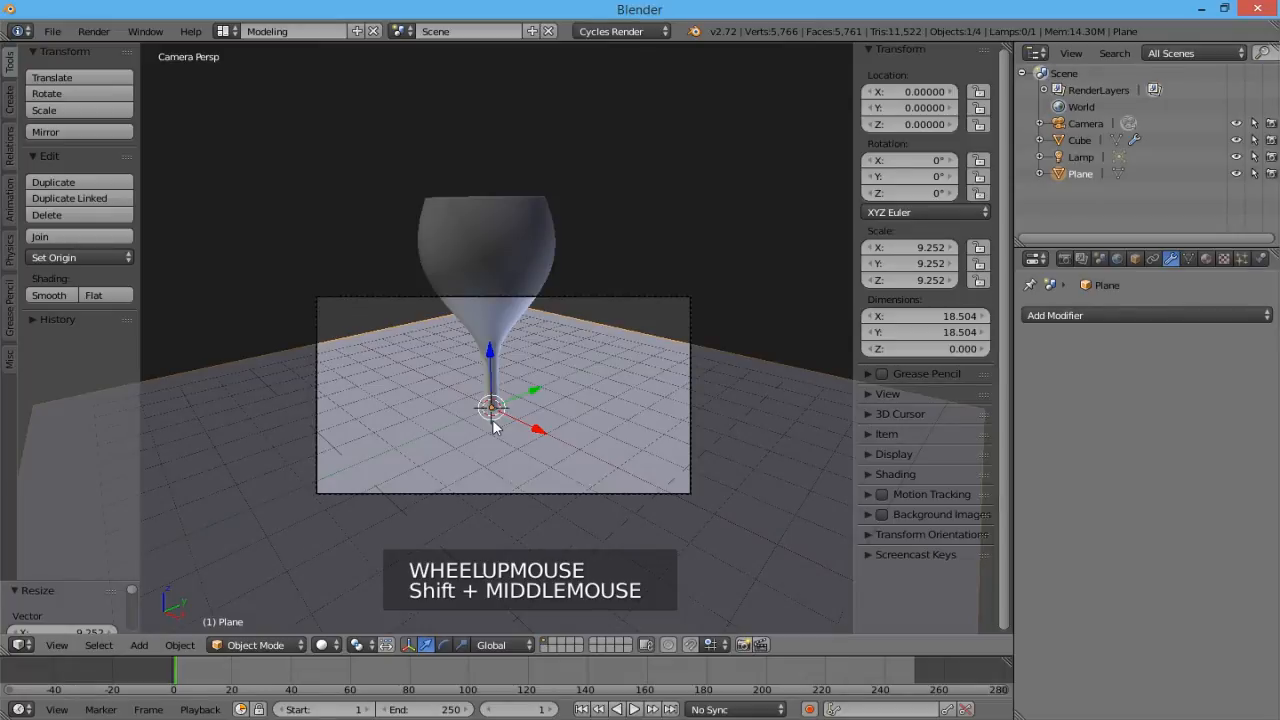
pyautogui.click(478, 250)
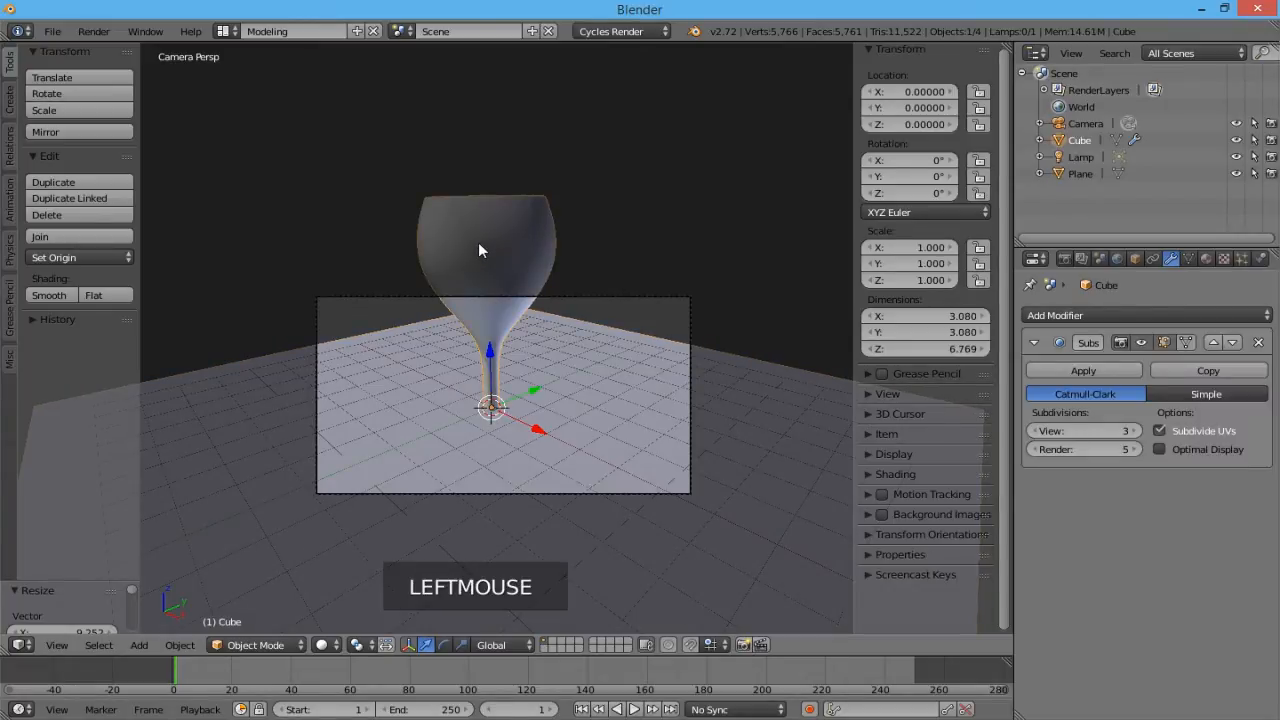
pyautogui.press('s')
pyautogui.press('s')
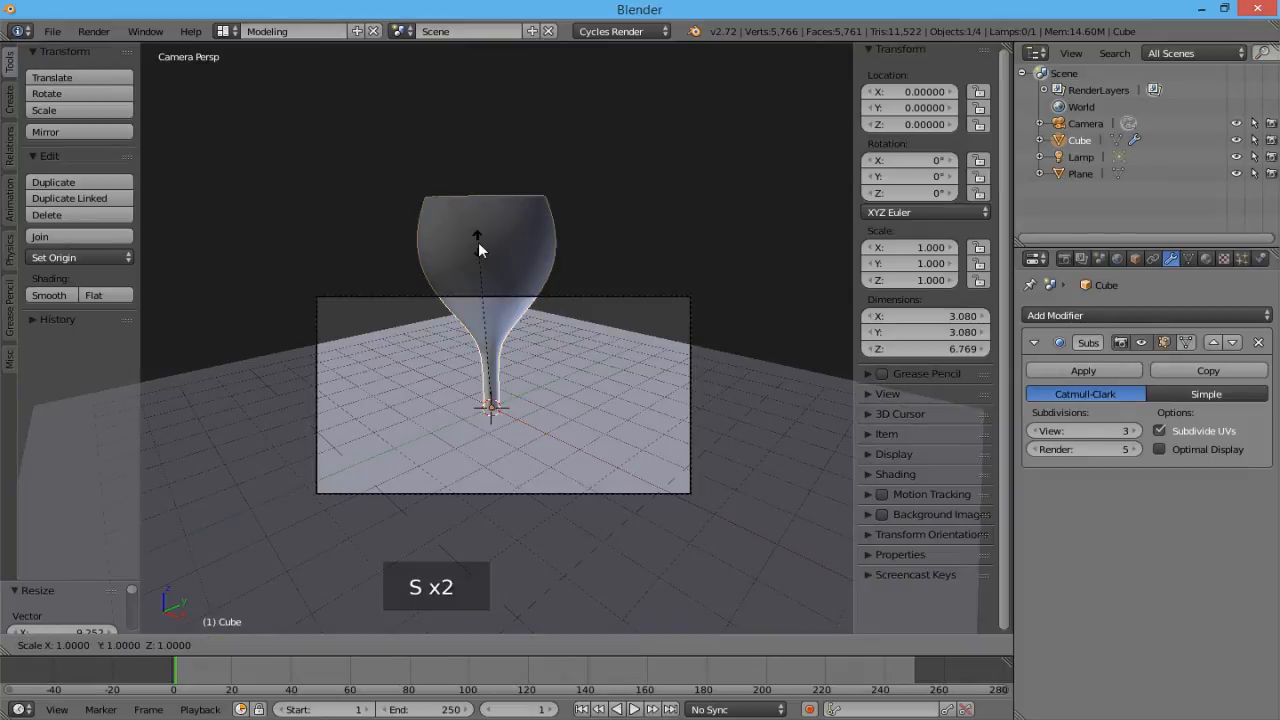
pyautogui.write('0.5')
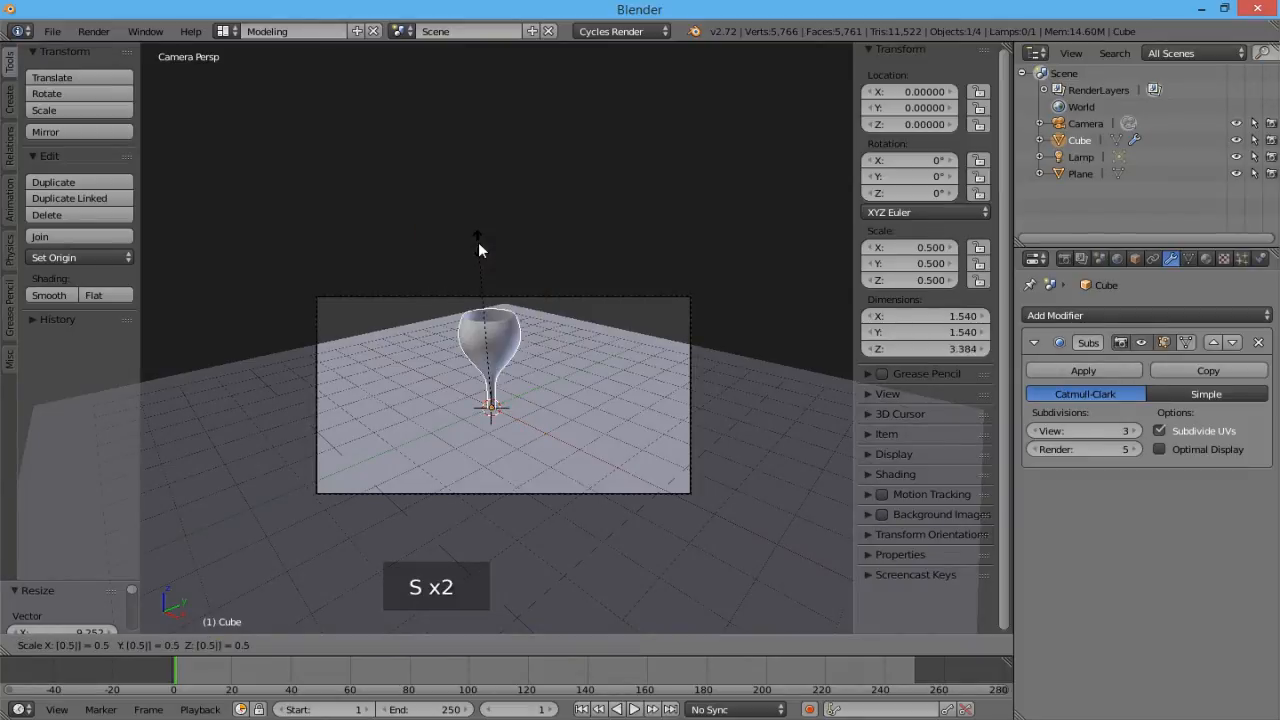
pyautogui.press('Return')
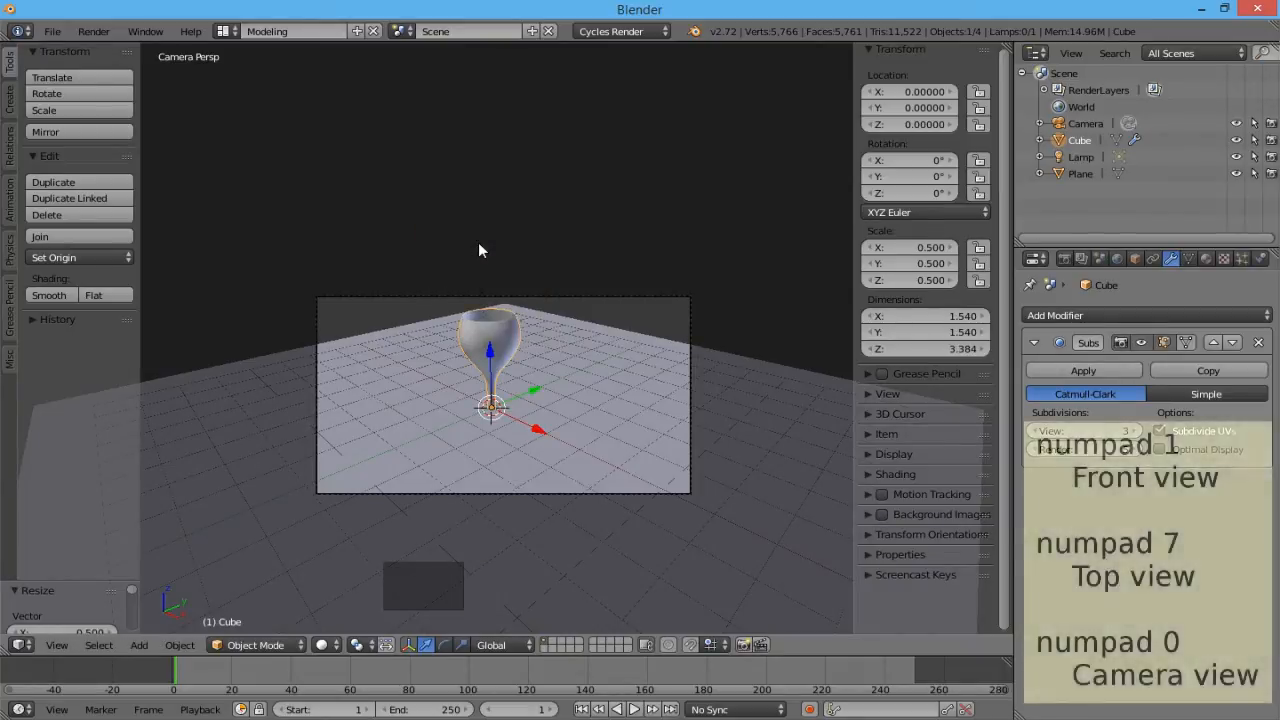
pyautogui.scroll(2, 484, 360)
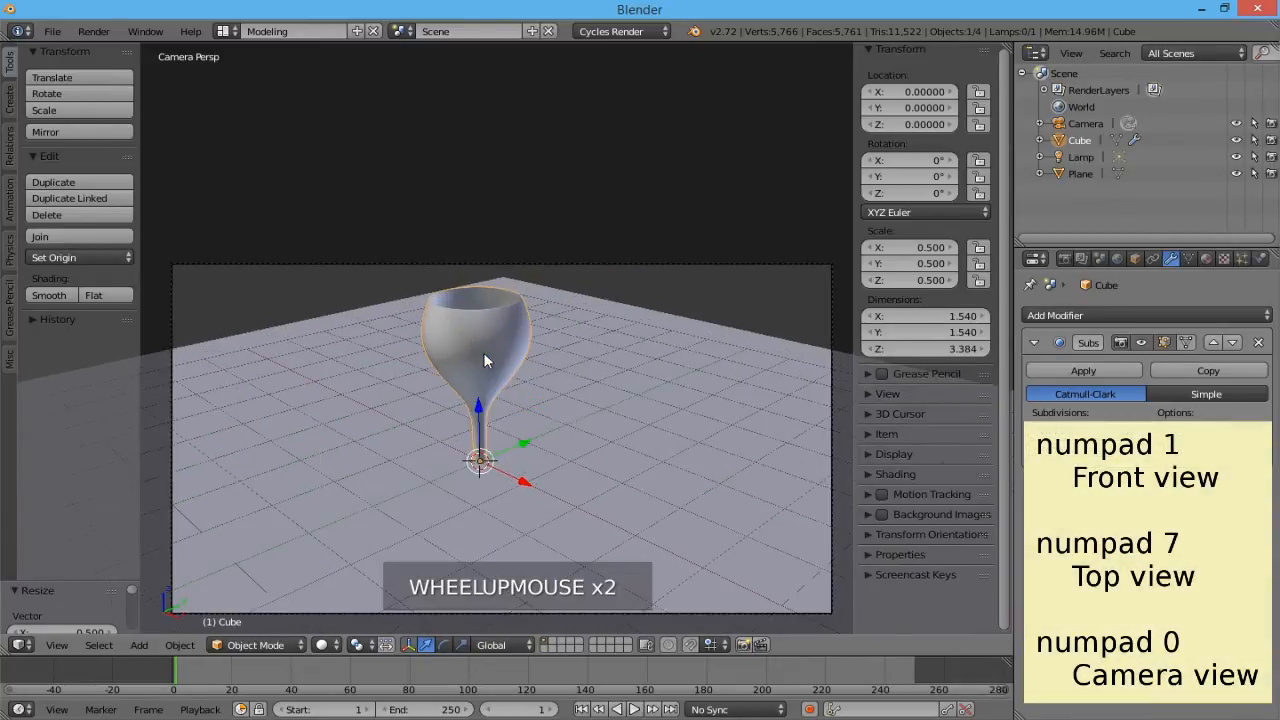
# Step: From front view, raise the glass to Z 0.6497 so its foot rests on the plane
pyautogui.press('KP_1')
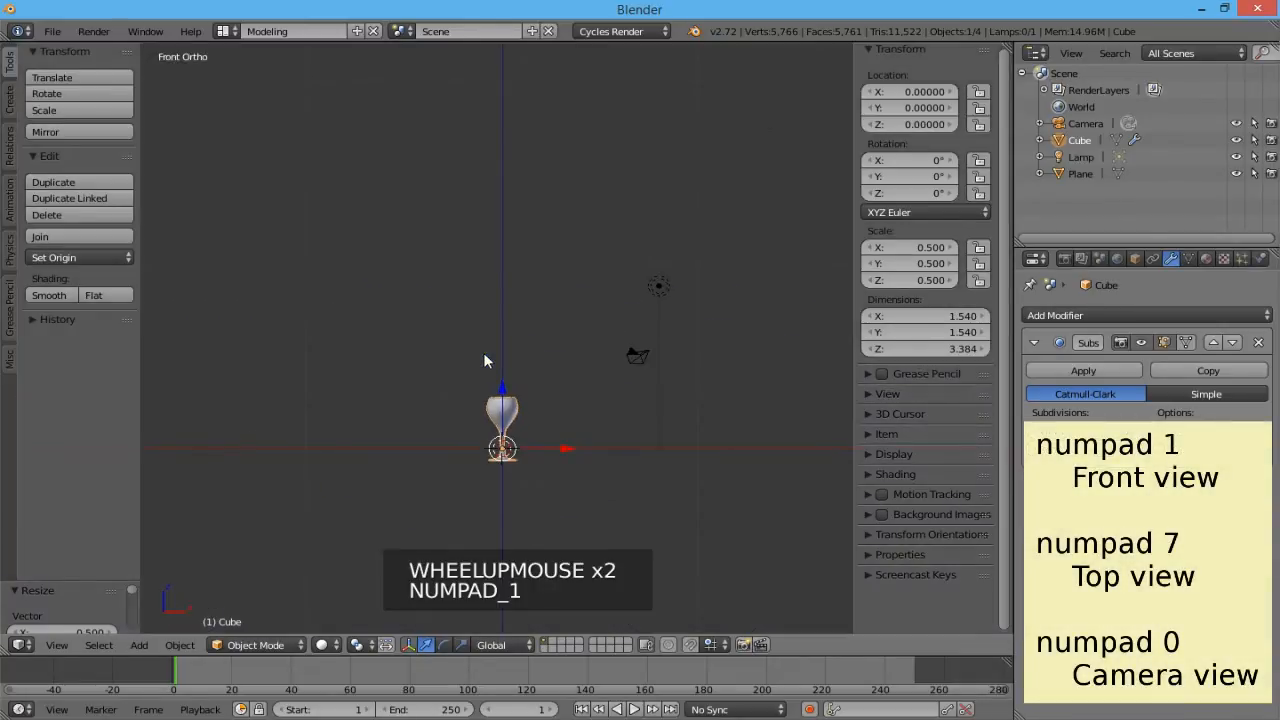
pyautogui.scroll(4, 478, 400)
pyautogui.scroll(4, 510, 445)
pyautogui.scroll(3, 555, 460)
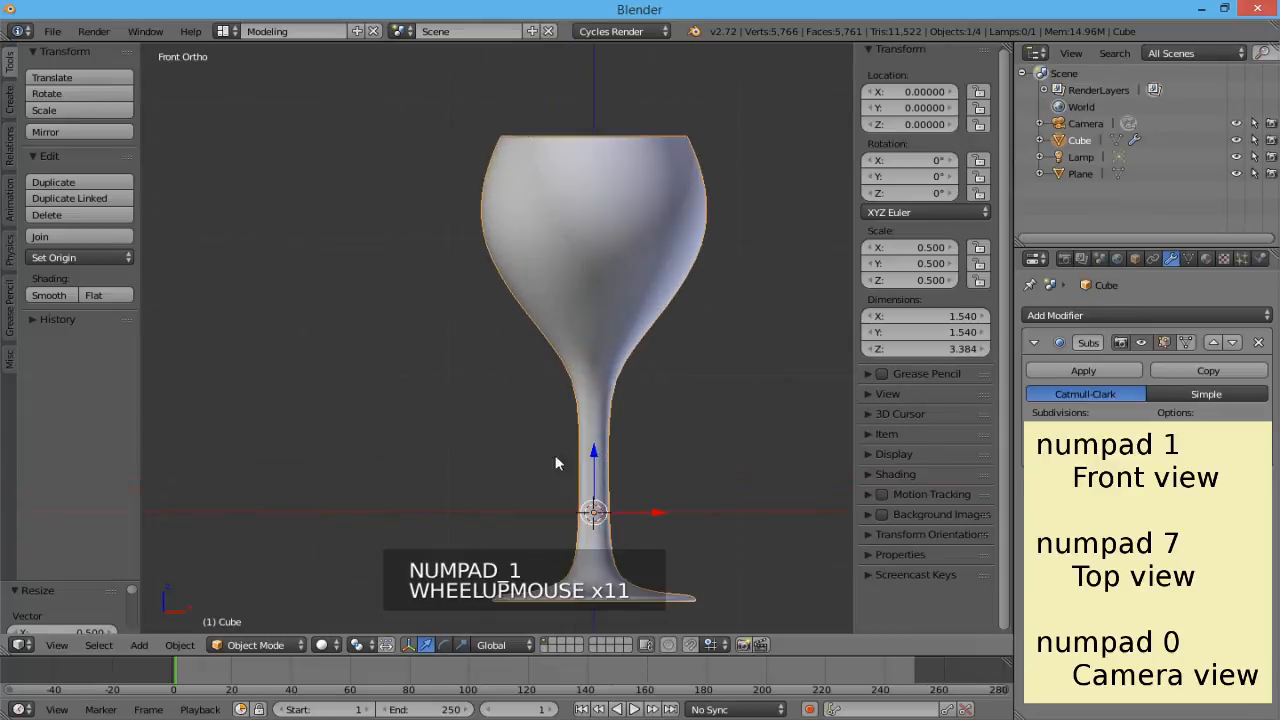
pyautogui.scroll(1, 590, 478)
pyautogui.scroll(2, 613, 490)
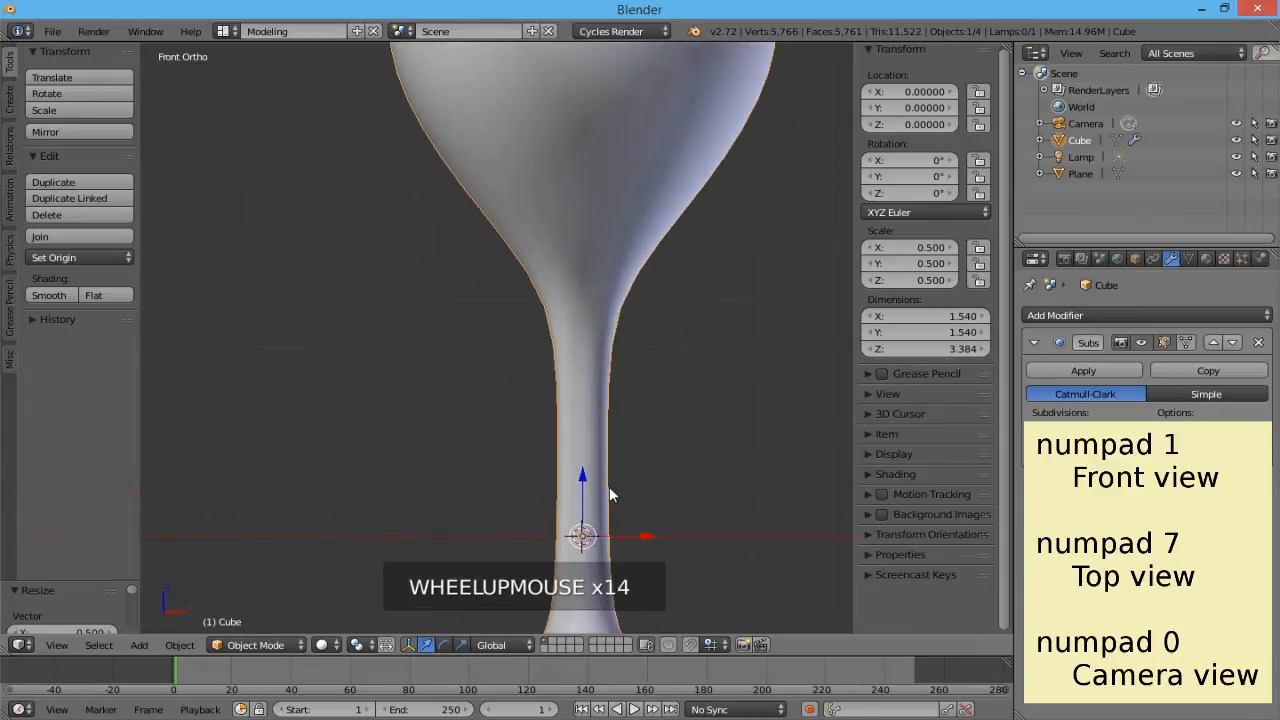
pyautogui.keyDown('shift'); pyautogui.moveTo(587, 478); pyautogui.dragTo(590, 392, button='middle'); pyautogui.keyUp('shift')
pyautogui.click(590, 392)
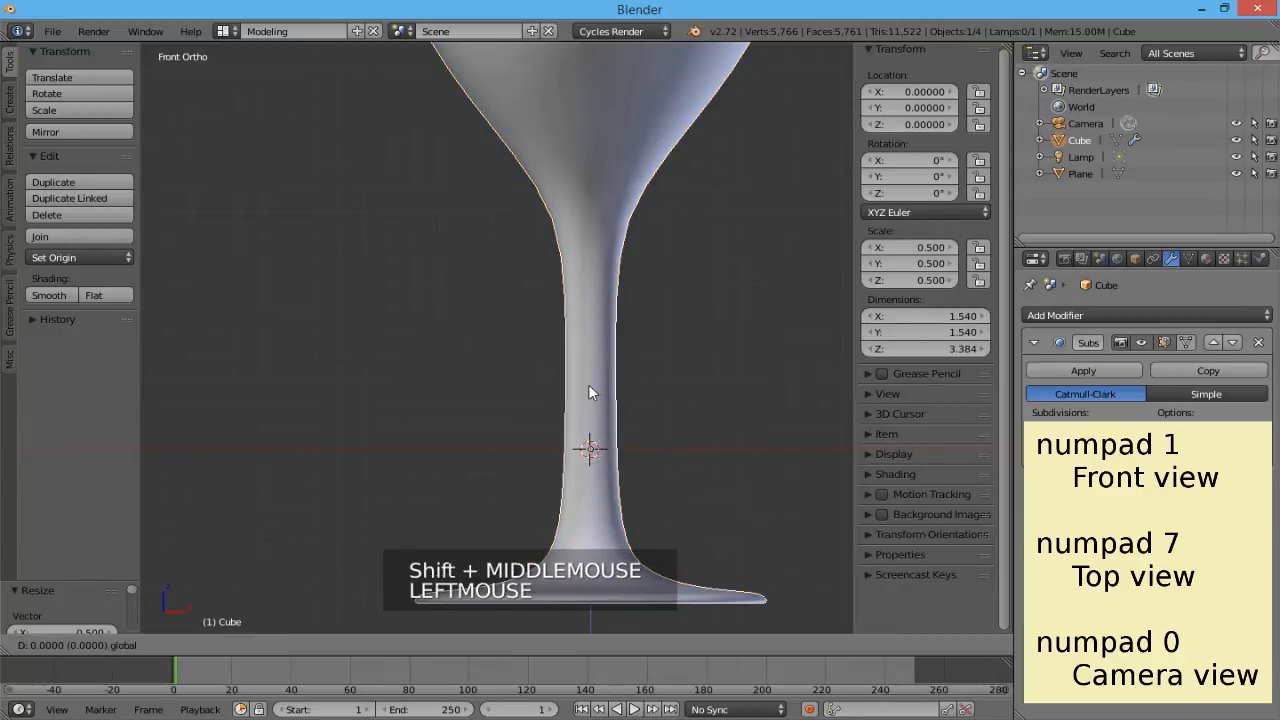
pyautogui.moveTo(589, 386); pyautogui.dragTo(634, 230)
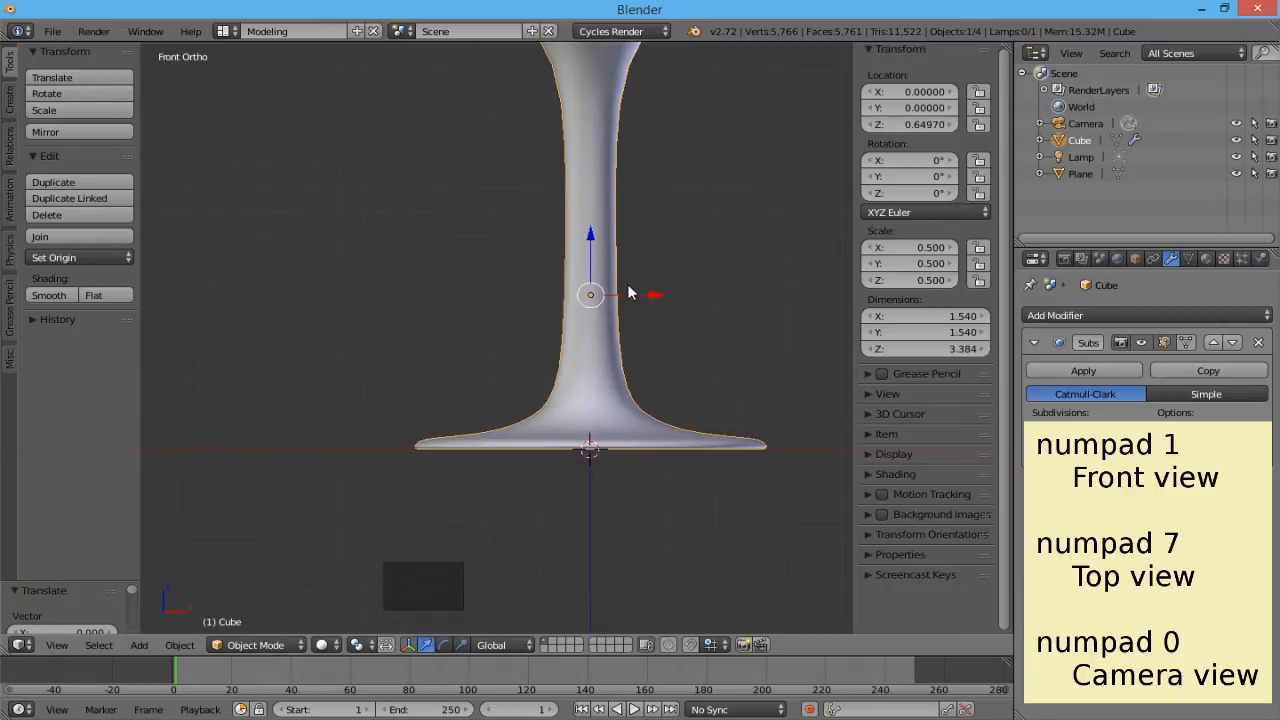
pyautogui.press('KP_0')
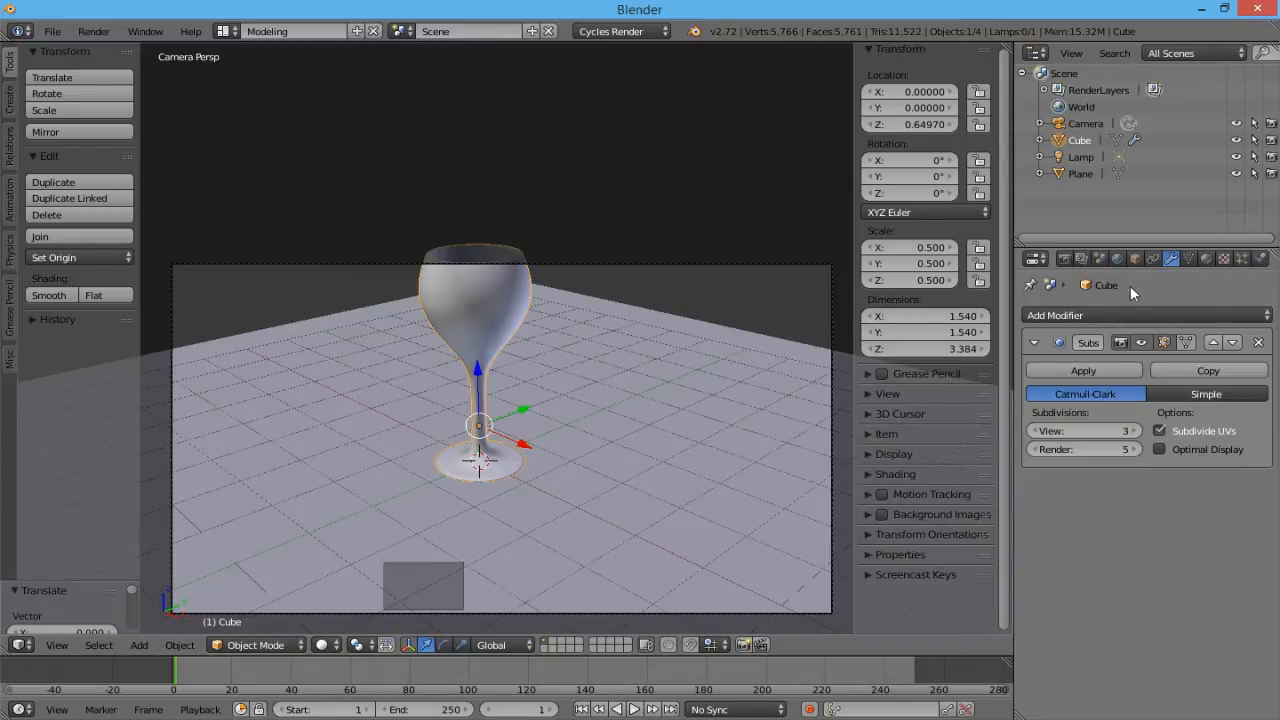
# Step: Give the glass a node-based material with a Glass BSDF surface (roughness 0, IOR 1.450)
pyautogui.click(1204, 259)
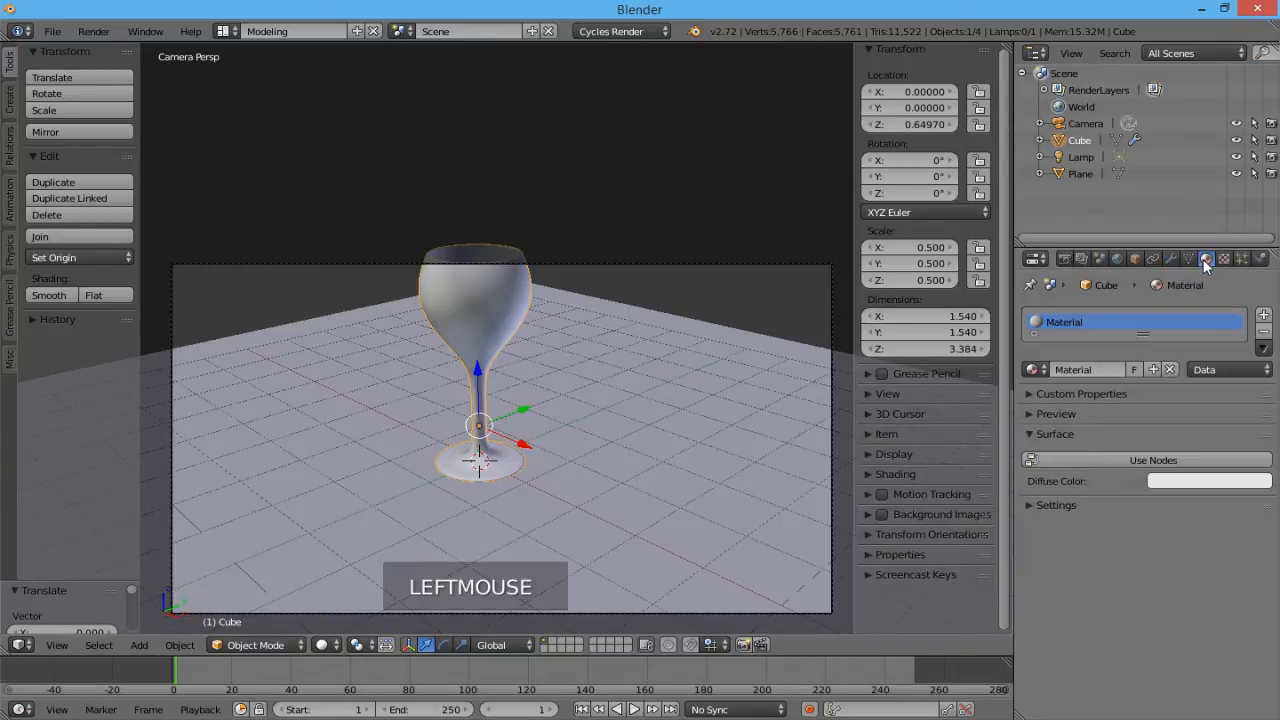
pyautogui.click(1130, 460)
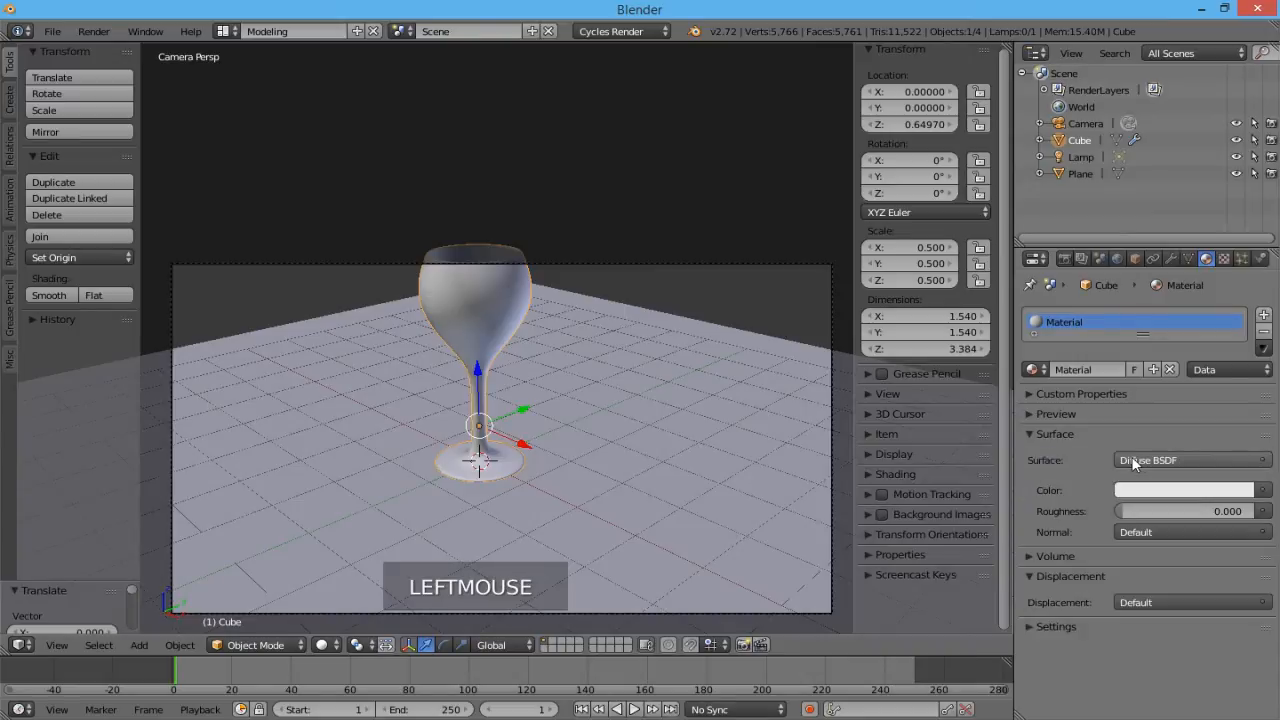
pyautogui.click(1191, 459)
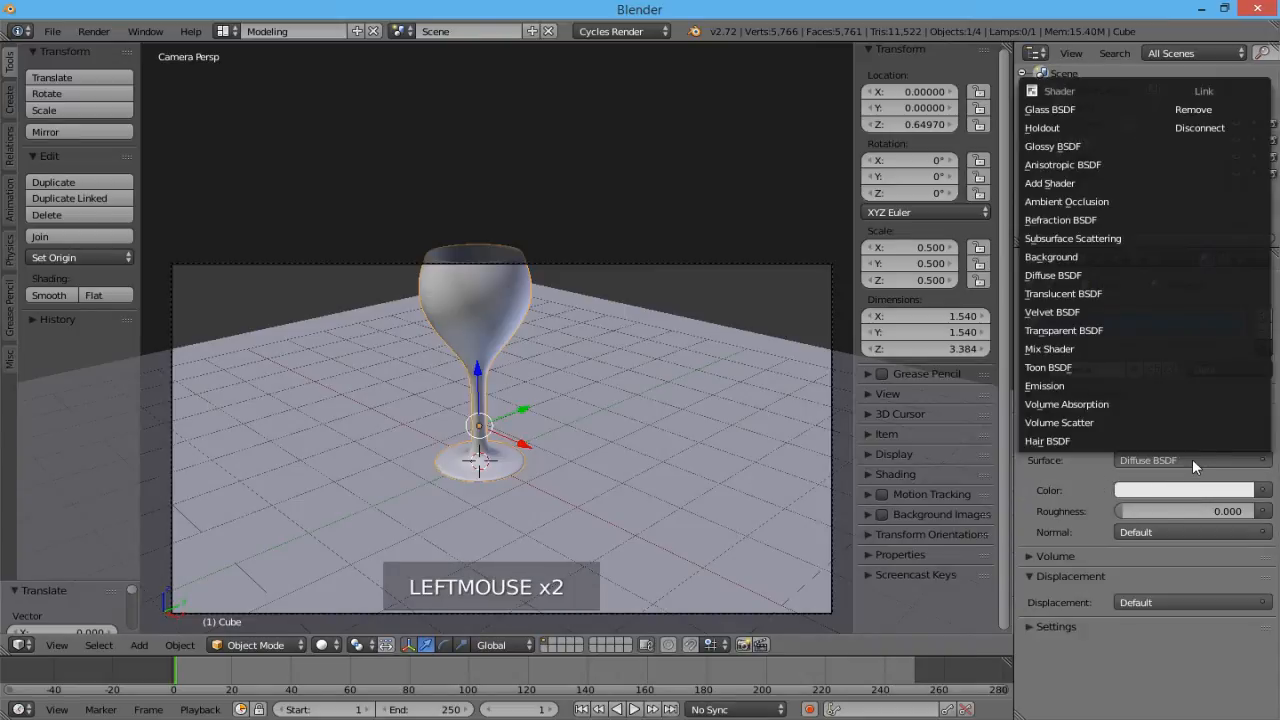
pyautogui.click(1100, 112)
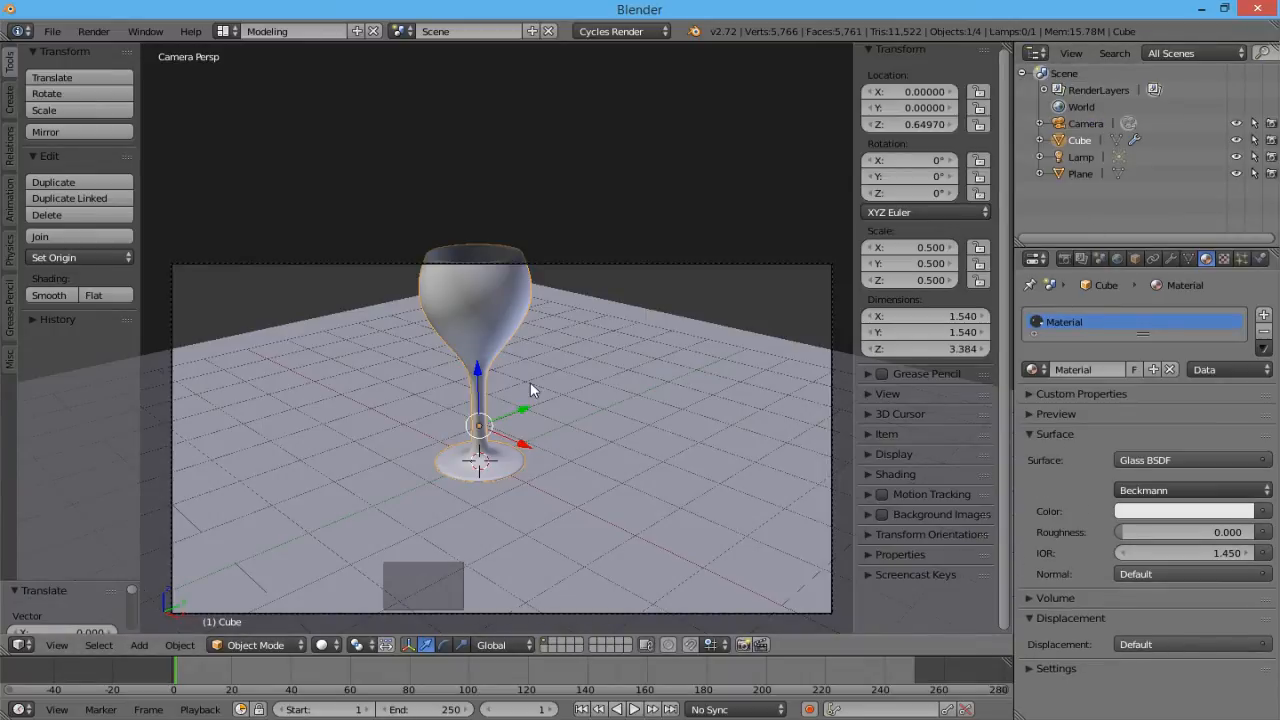
# Step: Duplicate the glass twice and slide the copies to the right, making three glasses on the plane
pyautogui.hotkey('shift', 'd')
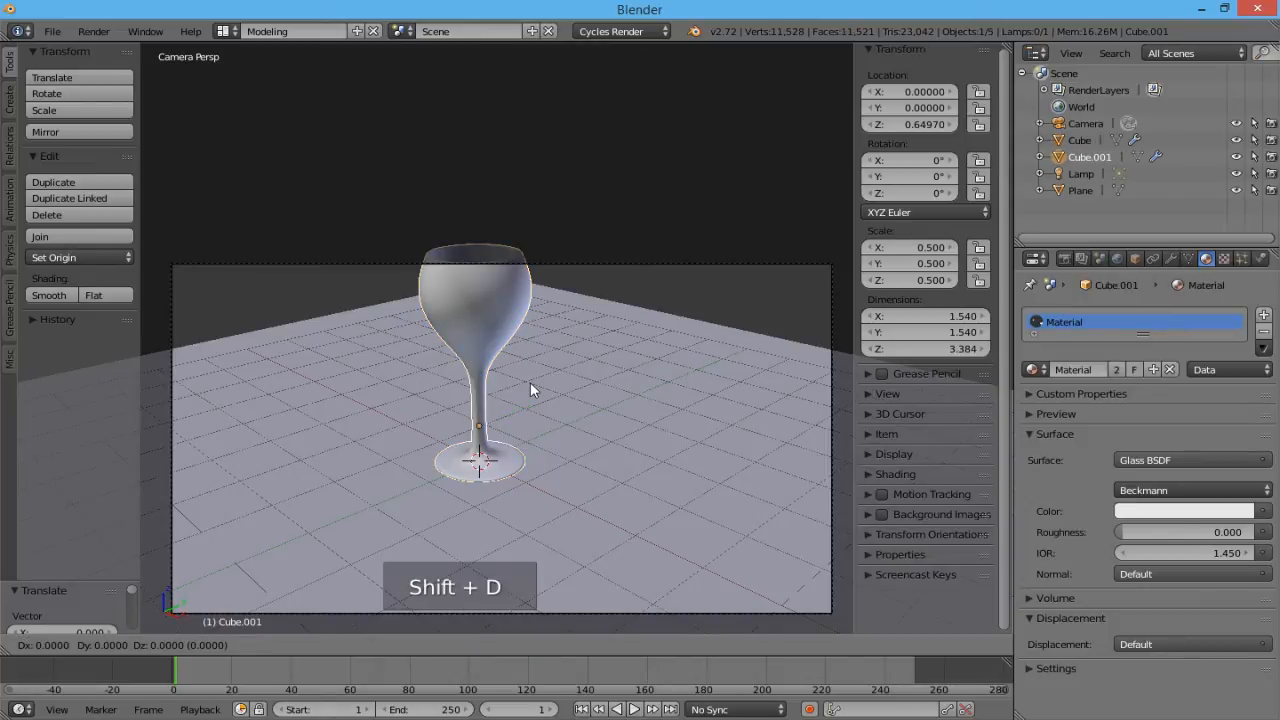
pyautogui.rightClick(530, 382)
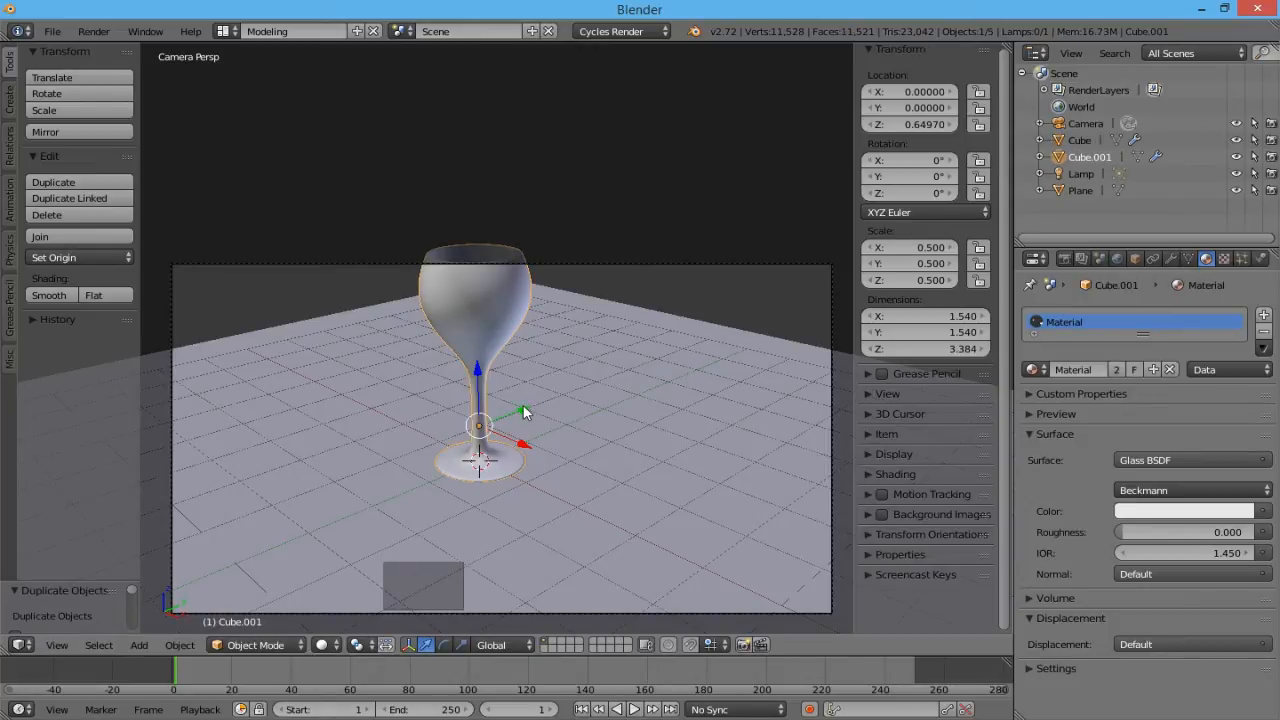
pyautogui.moveTo(524, 412)
pyautogui.mouseDown()
pyautogui.moveTo(596, 384)
pyautogui.moveTo(571, 403)
pyautogui.moveTo(560, 395)
pyautogui.mouseUp()
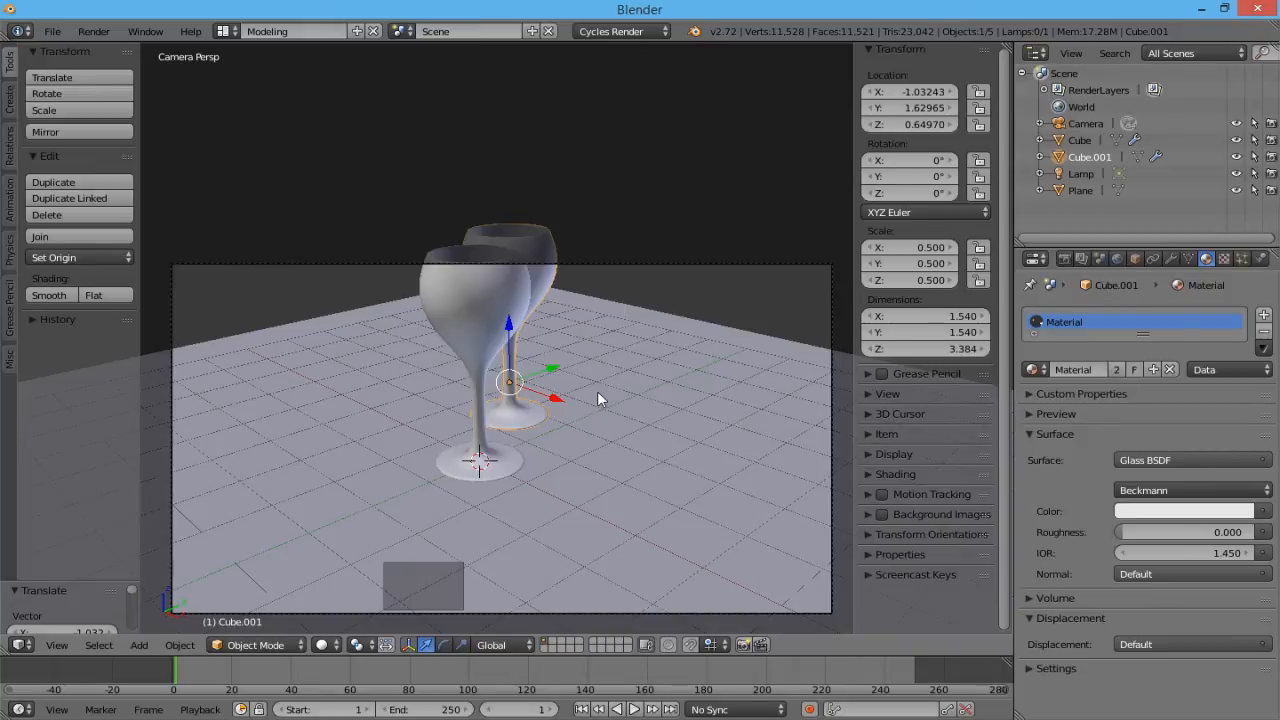
pyautogui.hotkey('shift', 'd')
pyautogui.rightClick(597, 391)
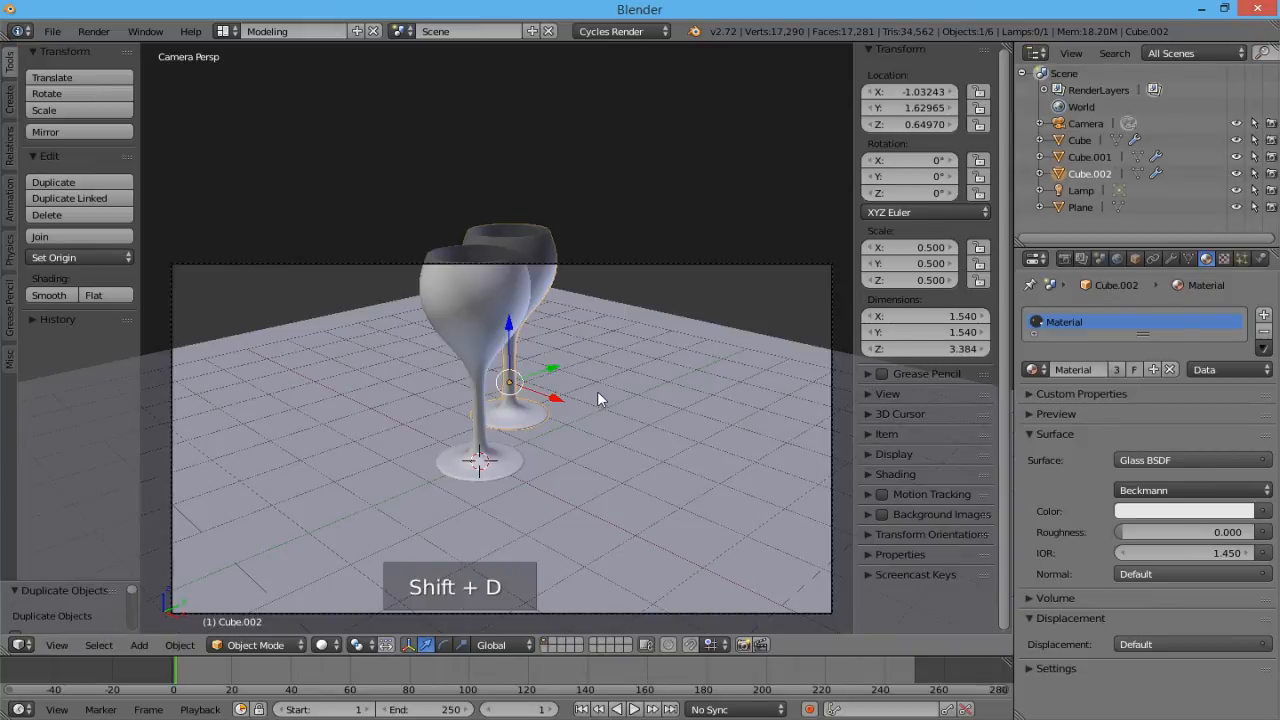
pyautogui.moveTo(559, 401); pyautogui.dragTo(634, 450)
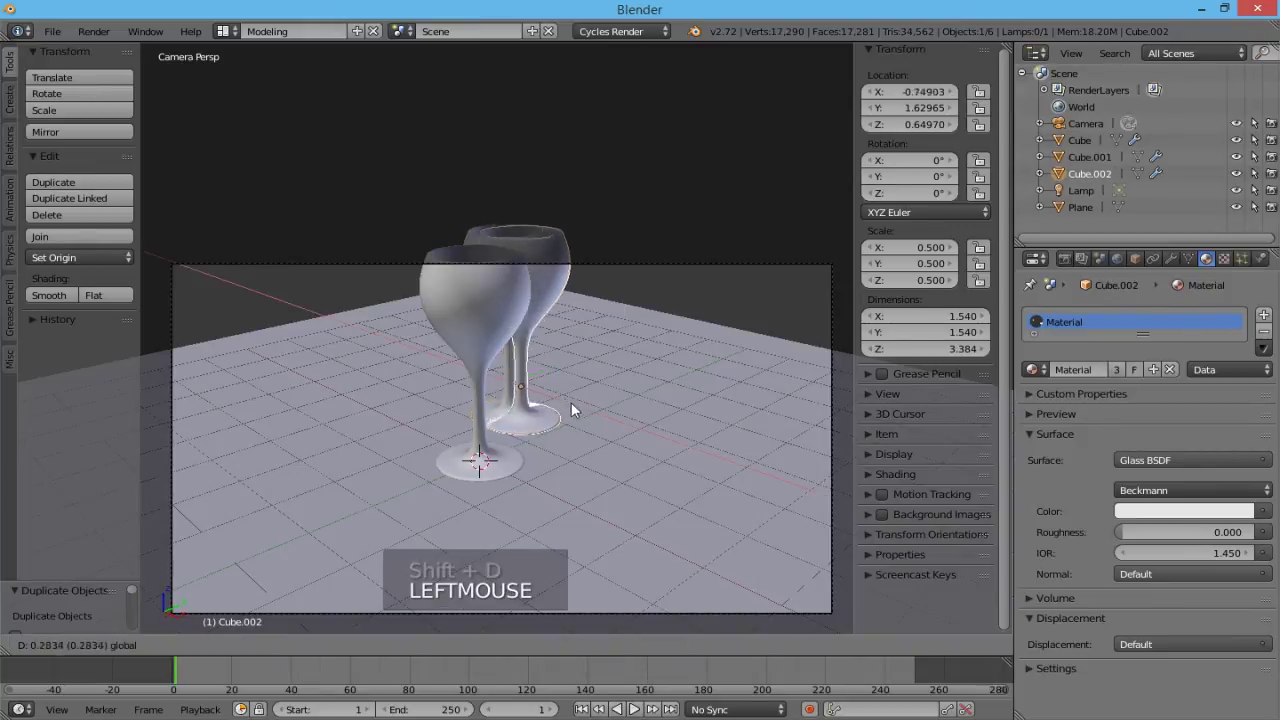
pyautogui.click(634, 450)
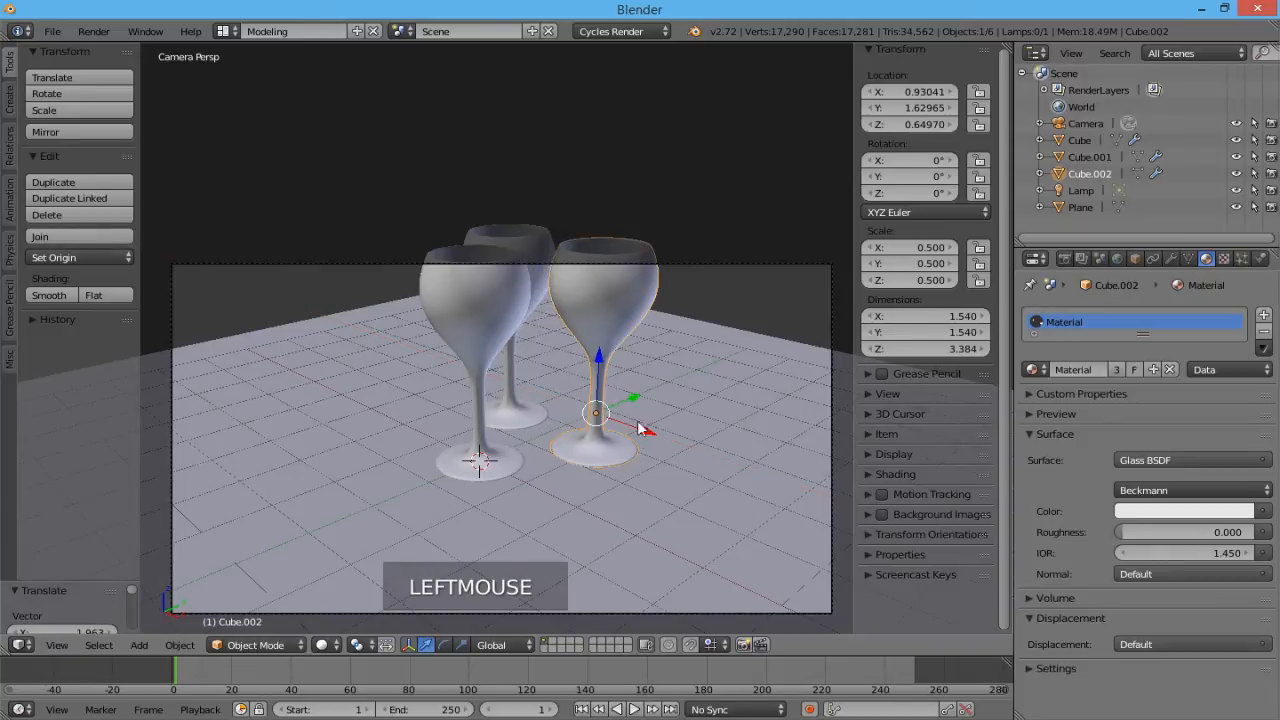
pyautogui.moveTo(630, 402); pyautogui.dragTo(655, 391)
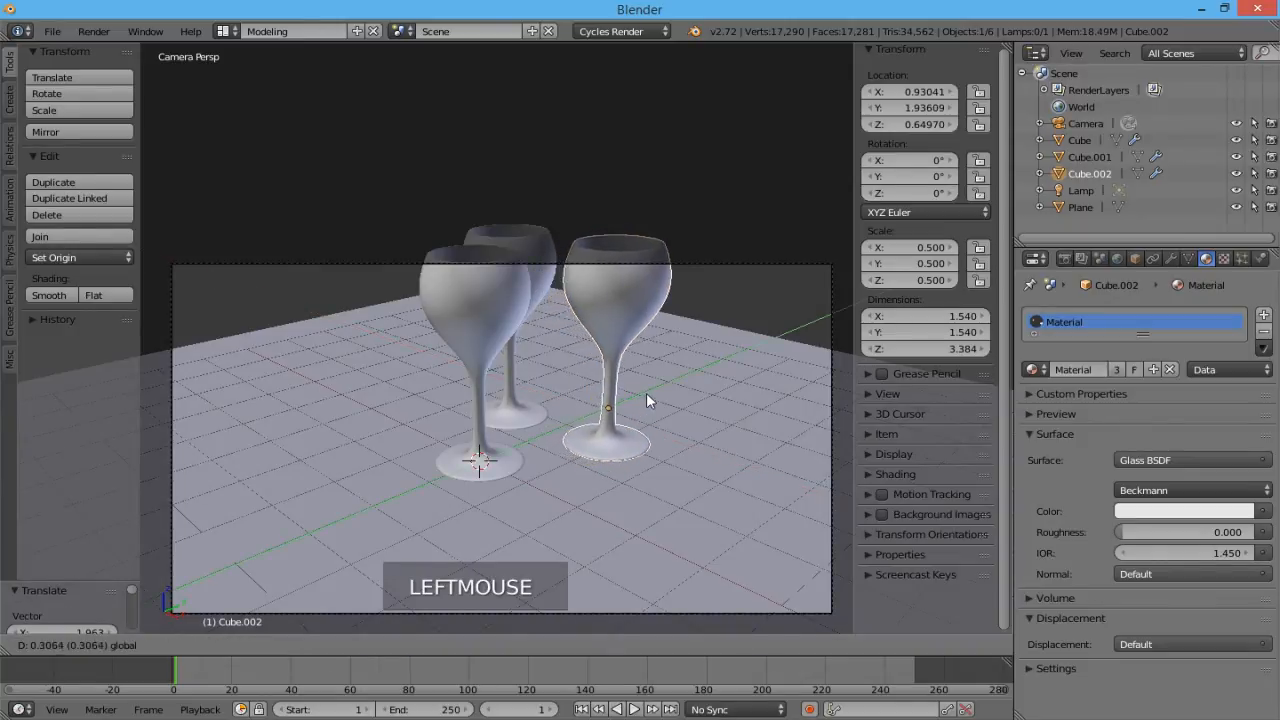
pyautogui.click(655, 391)
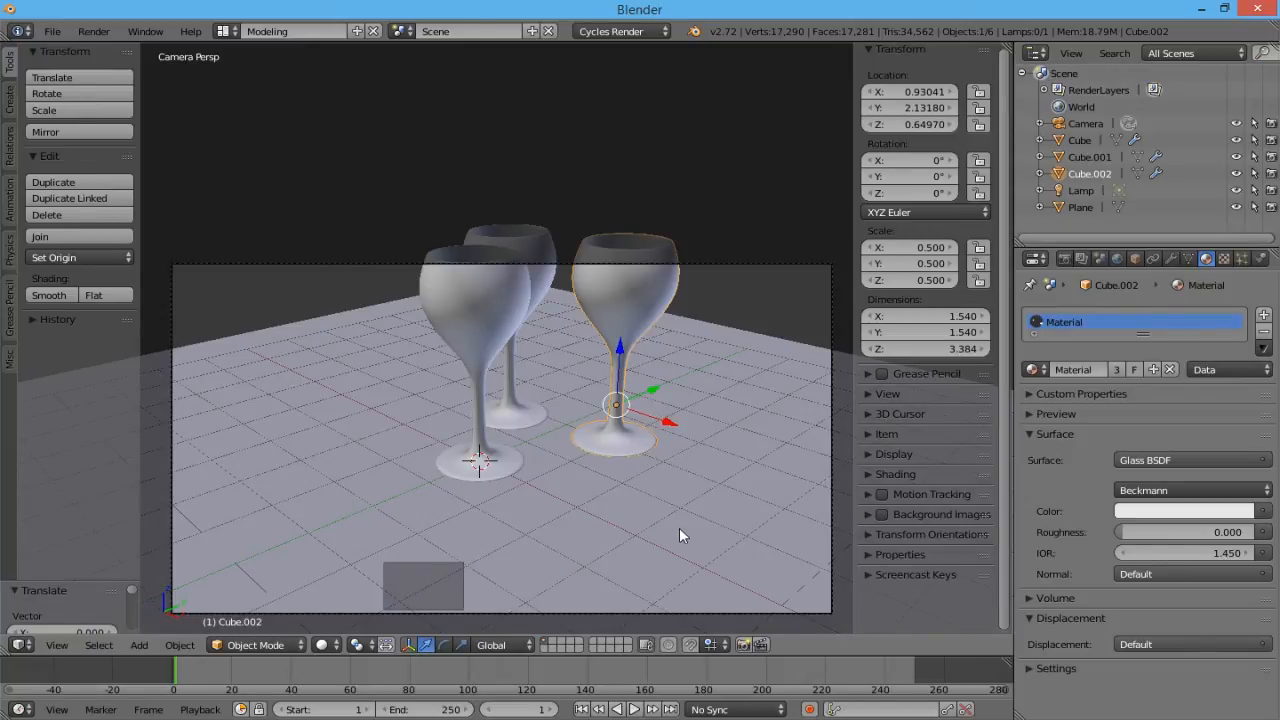
# Step: Give the ground plane a new diffuse material coloured dark orange-brown
pyautogui.click(714, 503)
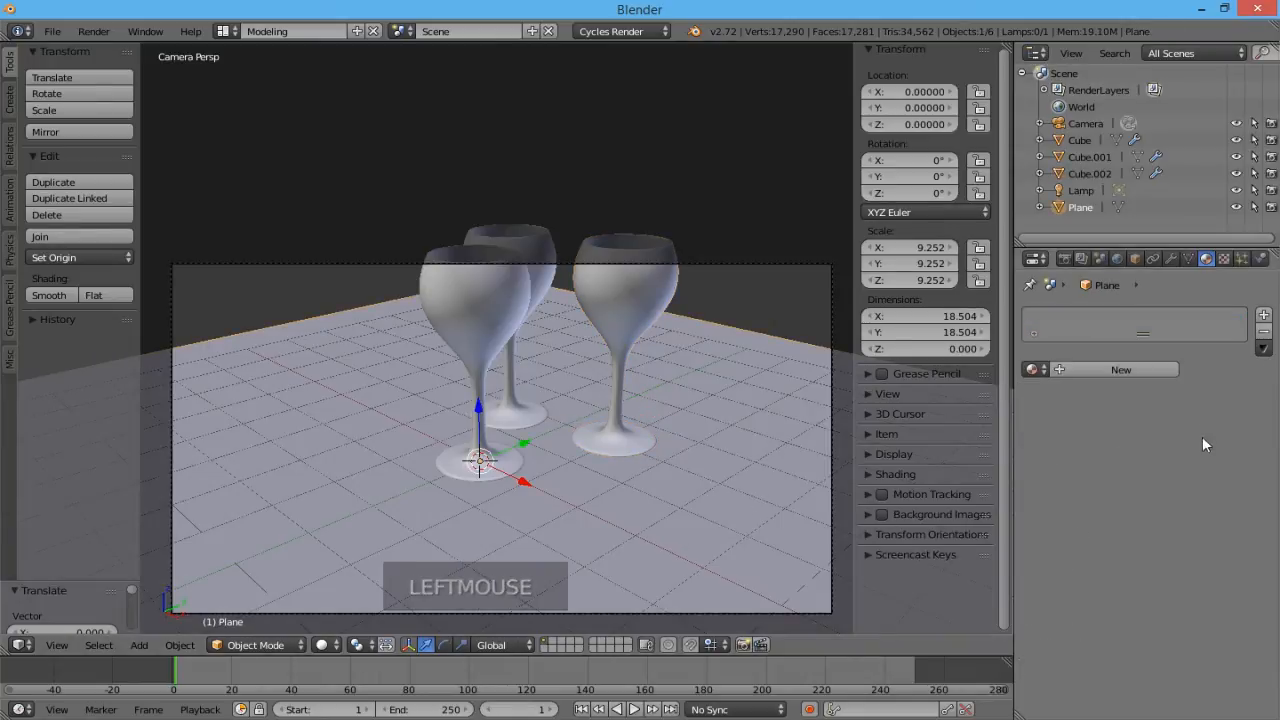
pyautogui.click(1117, 370)
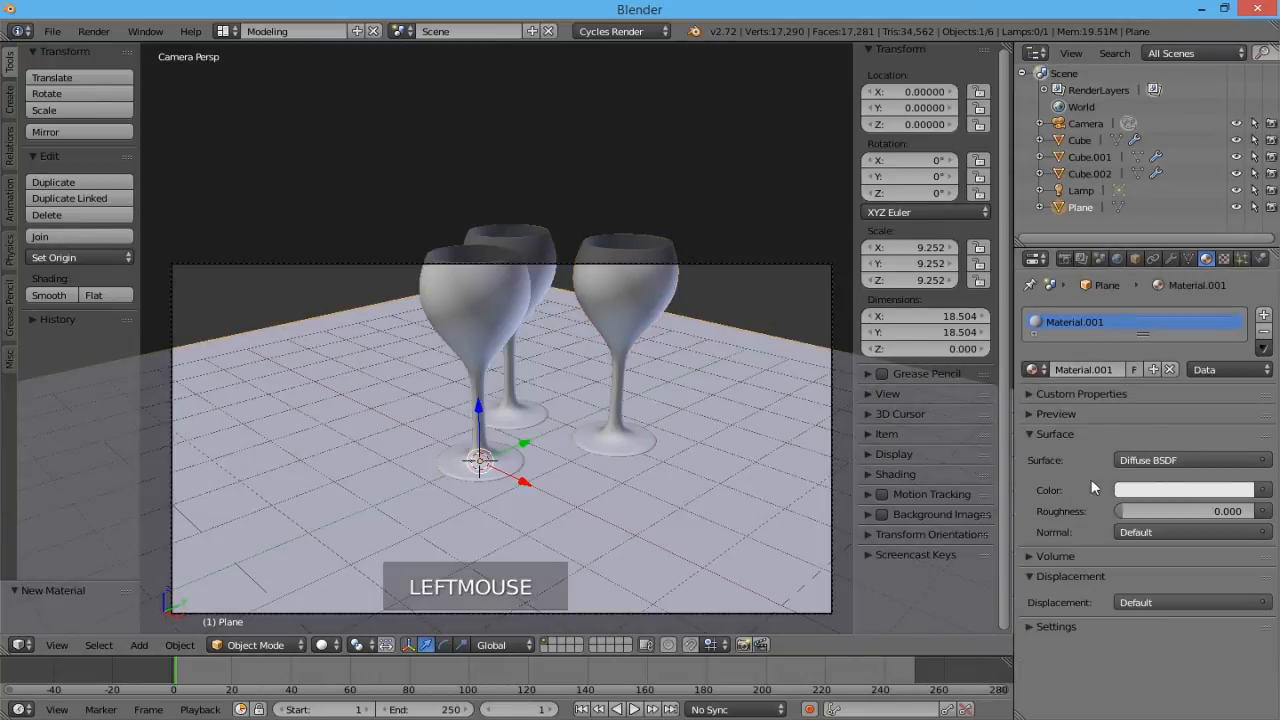
pyautogui.click(1153, 490)
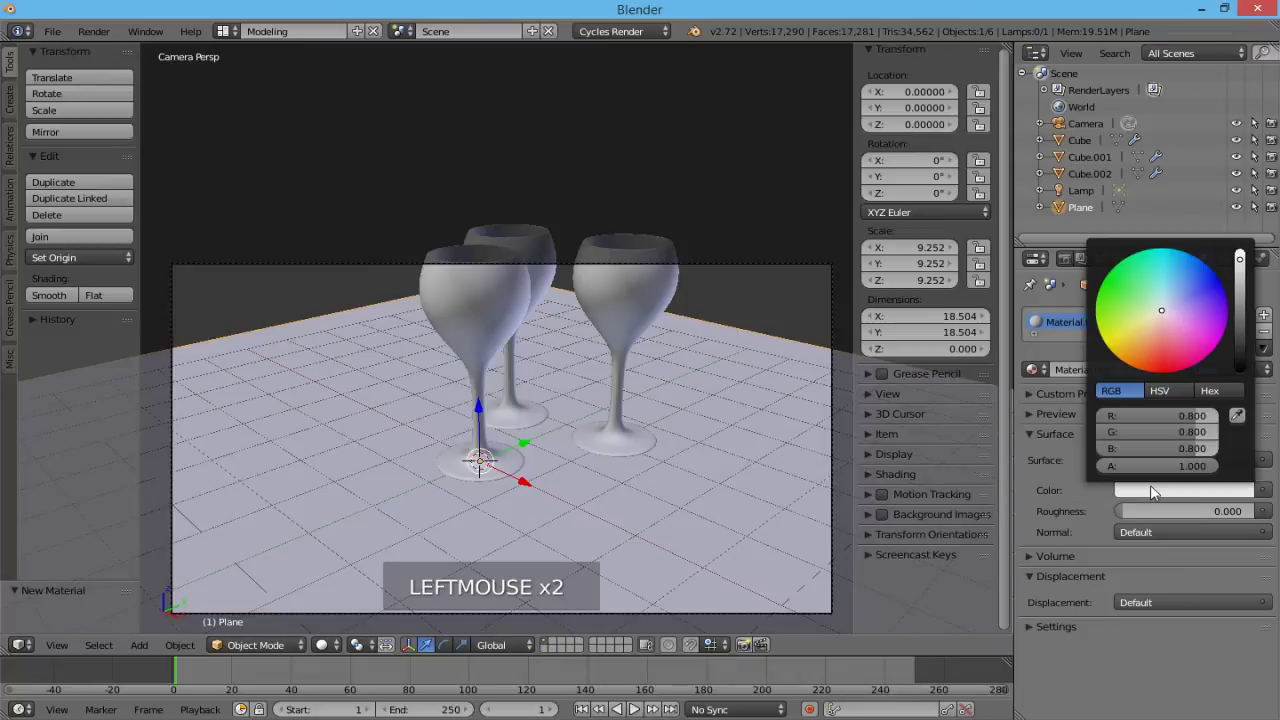
pyautogui.click(1150, 321)
pyautogui.moveTo(1150, 321); pyautogui.dragTo(1134, 346)
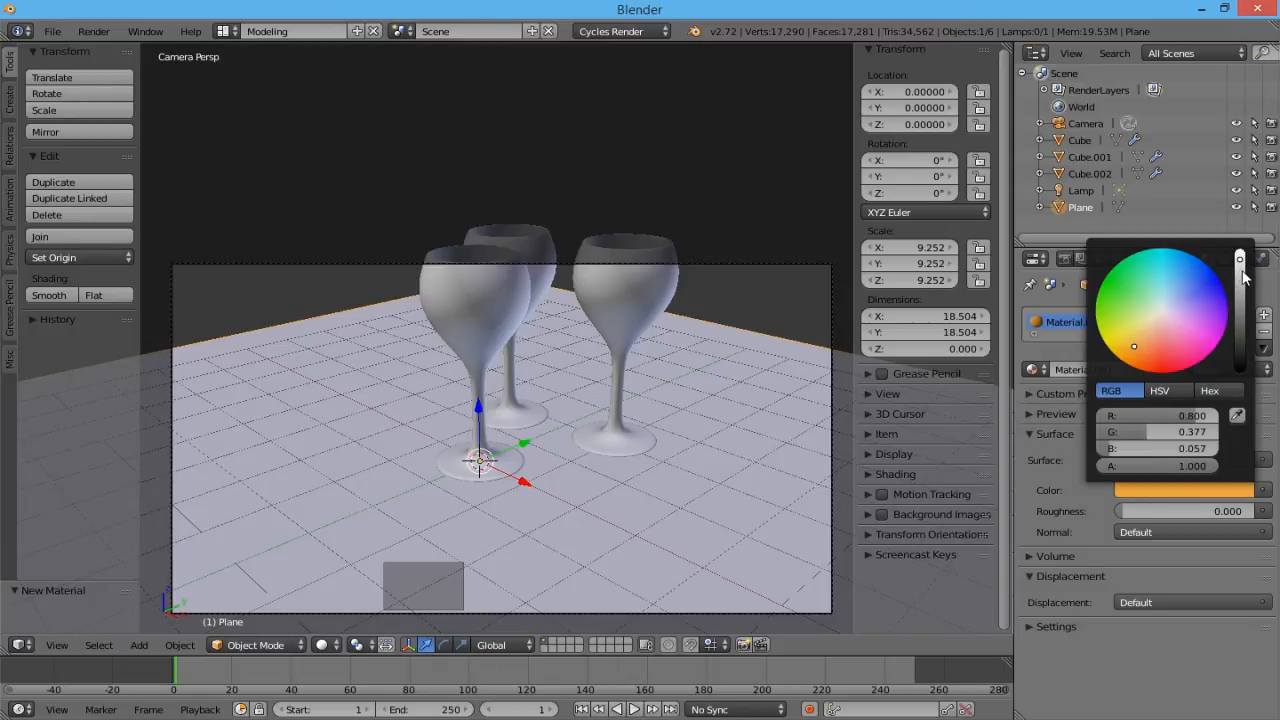
pyautogui.moveTo(1245, 278); pyautogui.dragTo(1240, 279)
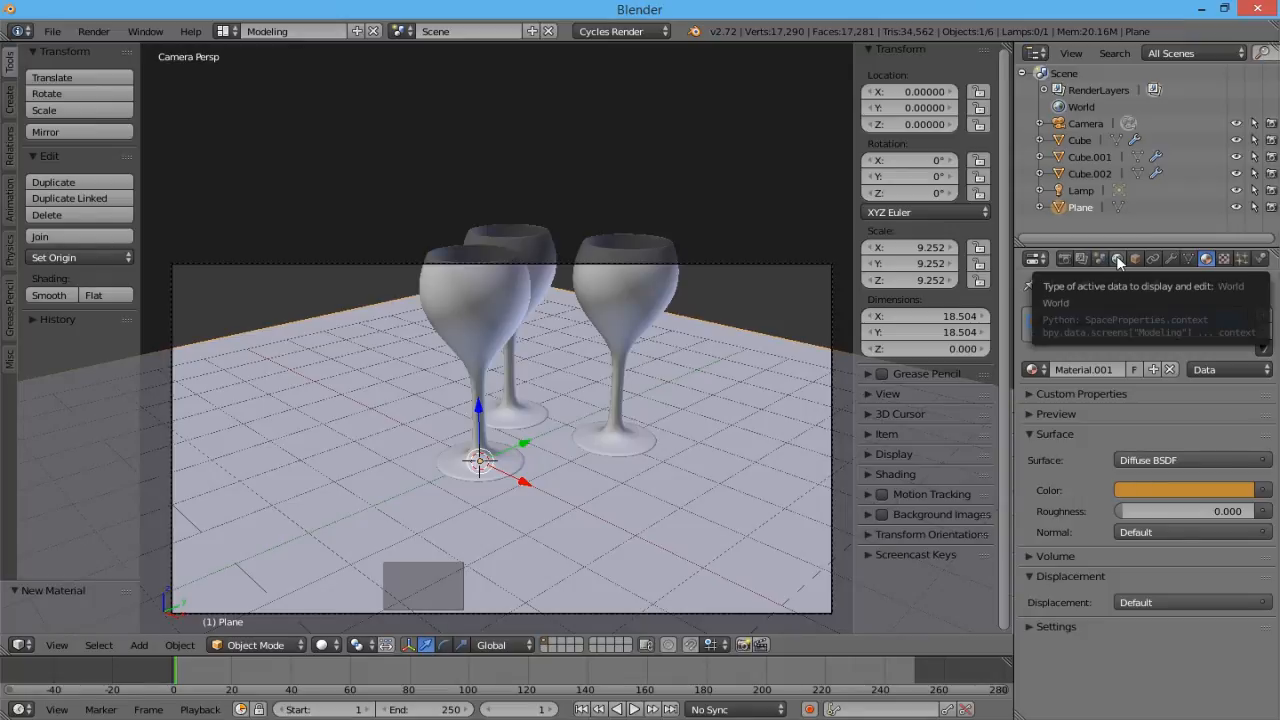
# Step: Enable world nodes and brighten the background colour to white
pyautogui.click(1118, 260)
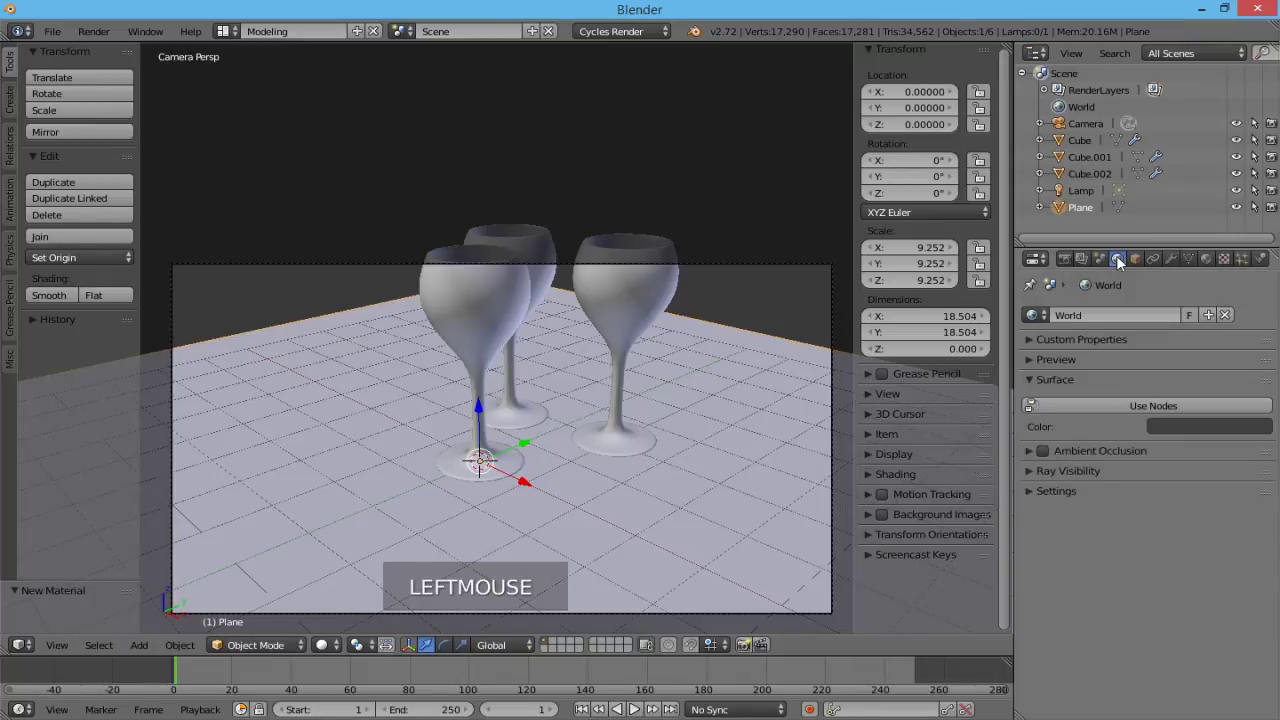
pyautogui.click(1126, 404)
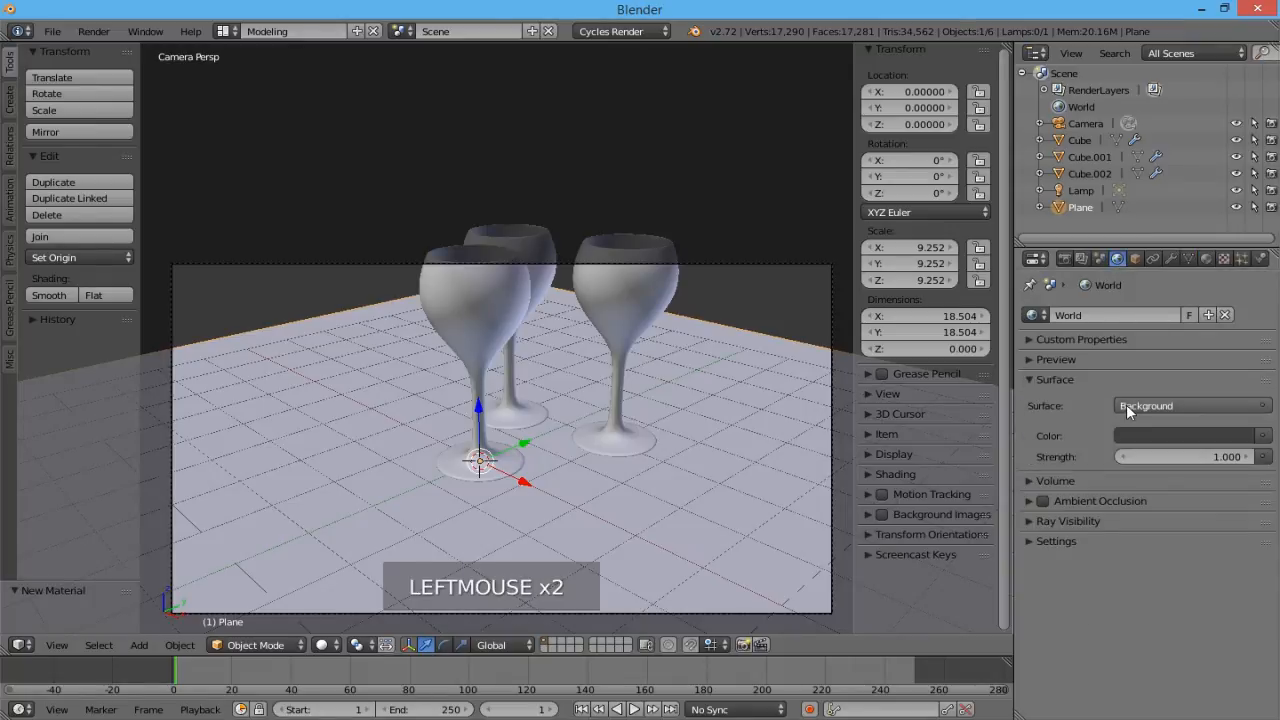
pyautogui.click(1160, 436)
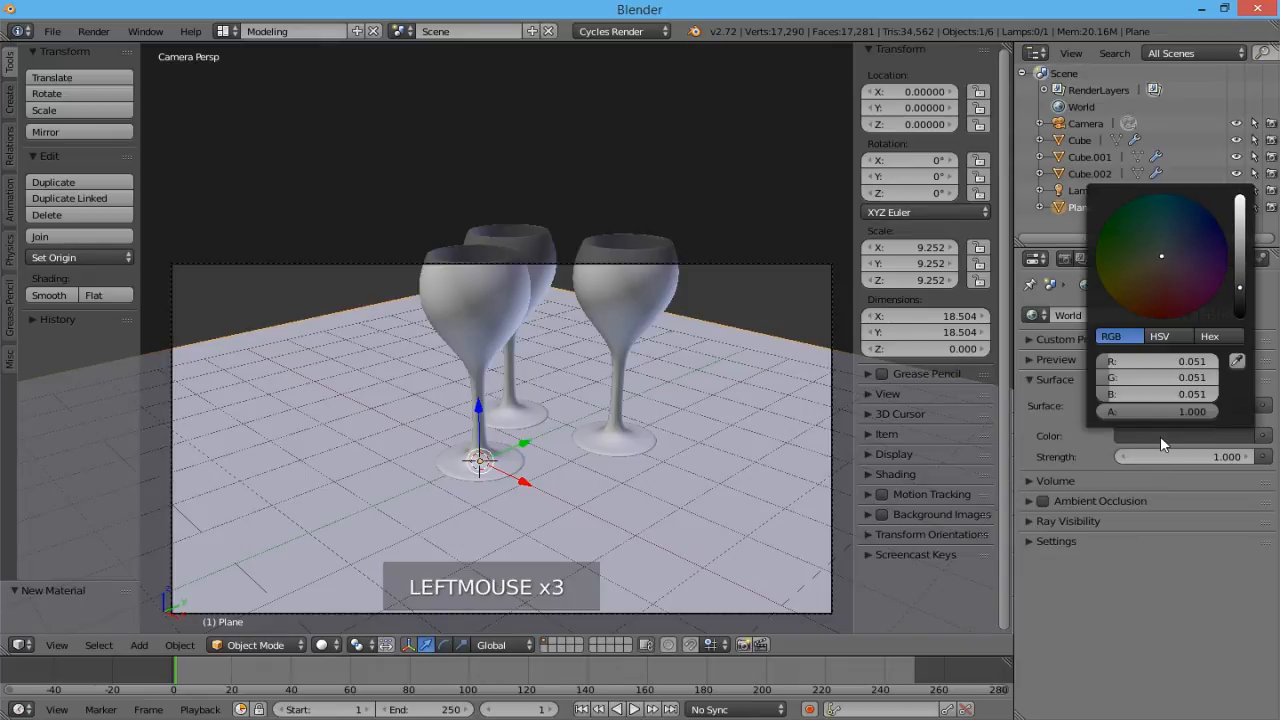
pyautogui.click(1241, 213)
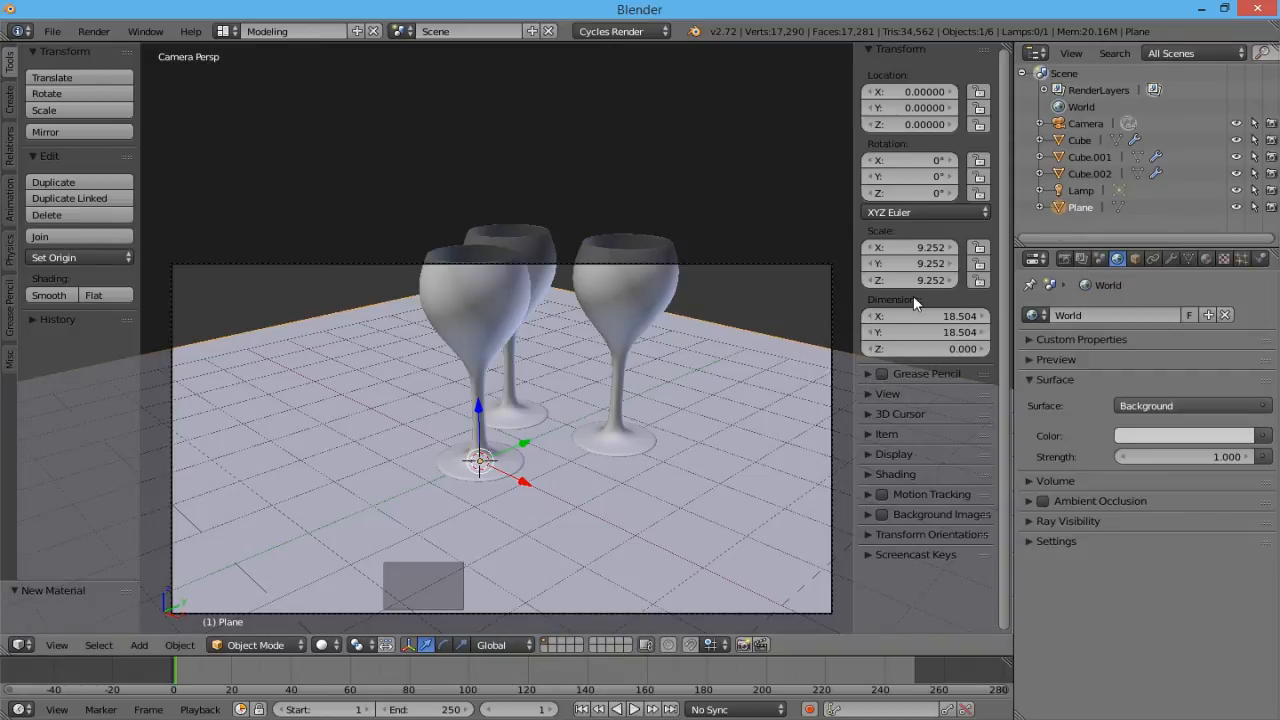
# Step: Lock the camera to the view and reframe it closer and lower on the three glasses
pyautogui.click(889, 393)
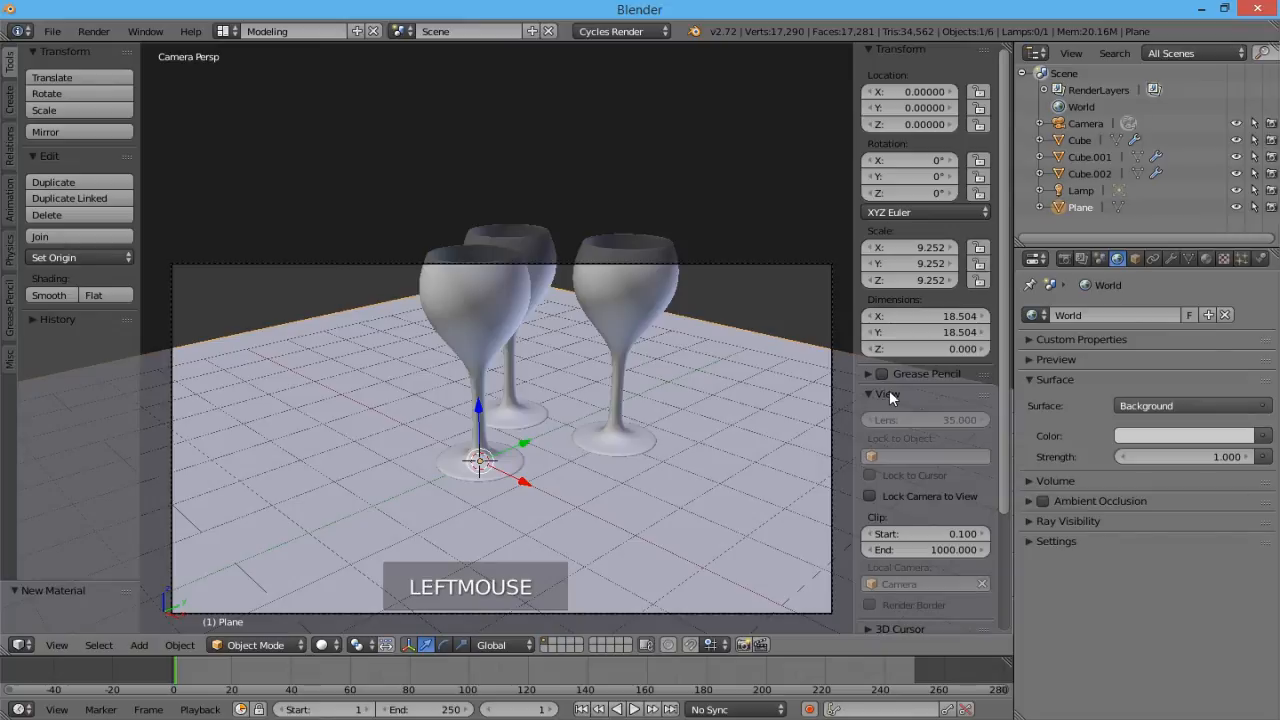
pyautogui.click(868, 497)
pyautogui.moveTo(727, 441); pyautogui.dragTo(641, 451, button='middle')
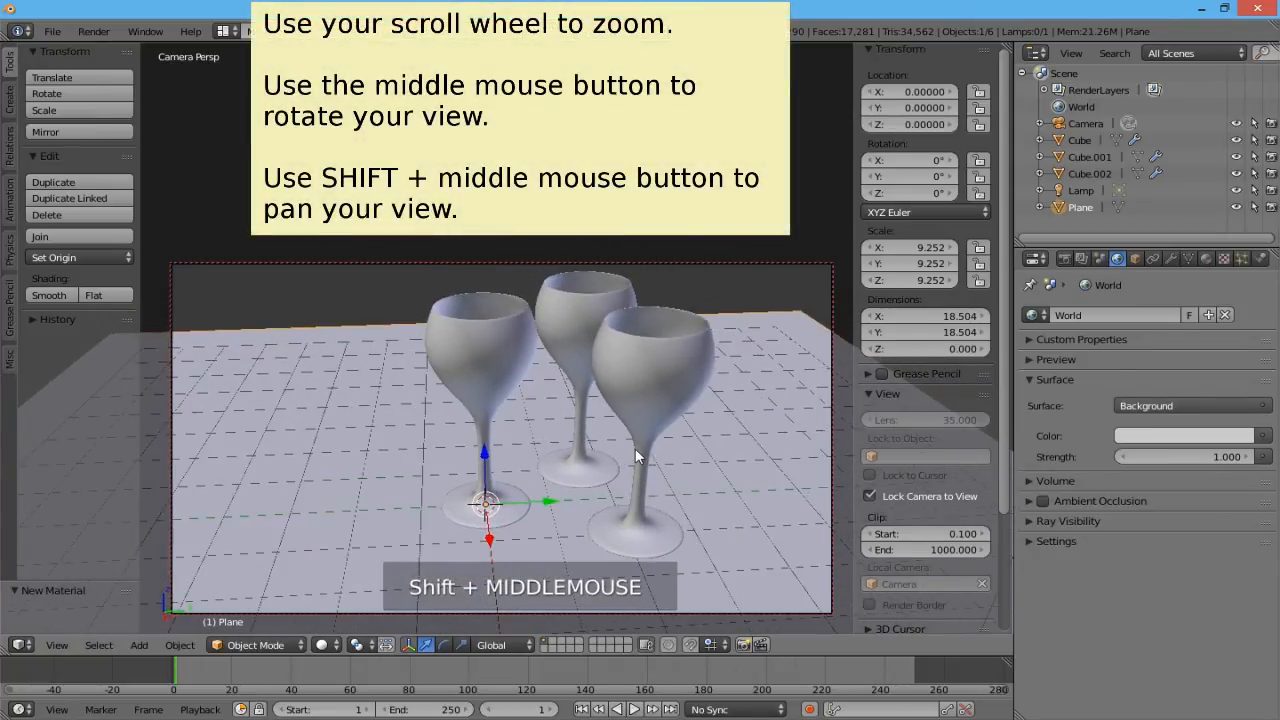
pyautogui.scroll(2, 635, 448)
pyautogui.keyDown('shift'); pyautogui.moveTo(632, 443); pyautogui.dragTo(655, 483, button='middle'); pyautogui.keyUp('shift')
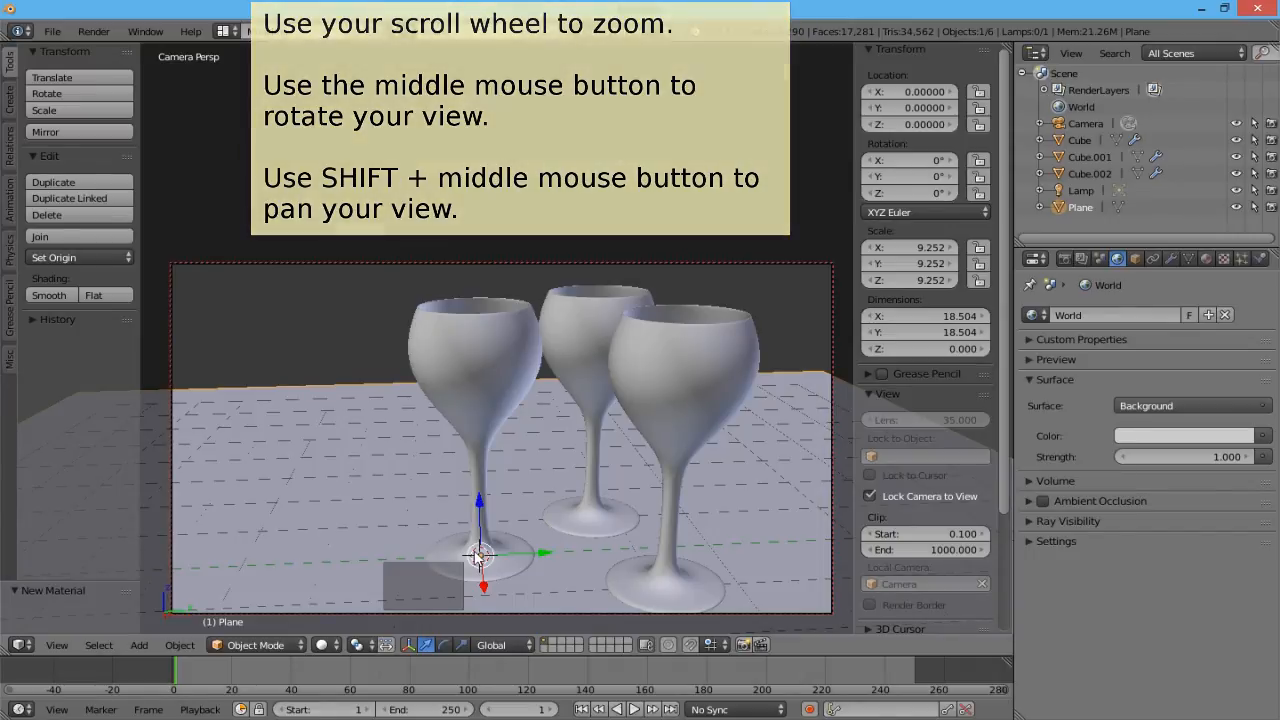
# Step: Switch the viewport shading to a live Rendered Cycles preview of the glasses
pyautogui.click(323, 644)
pyautogui.click(356, 540)
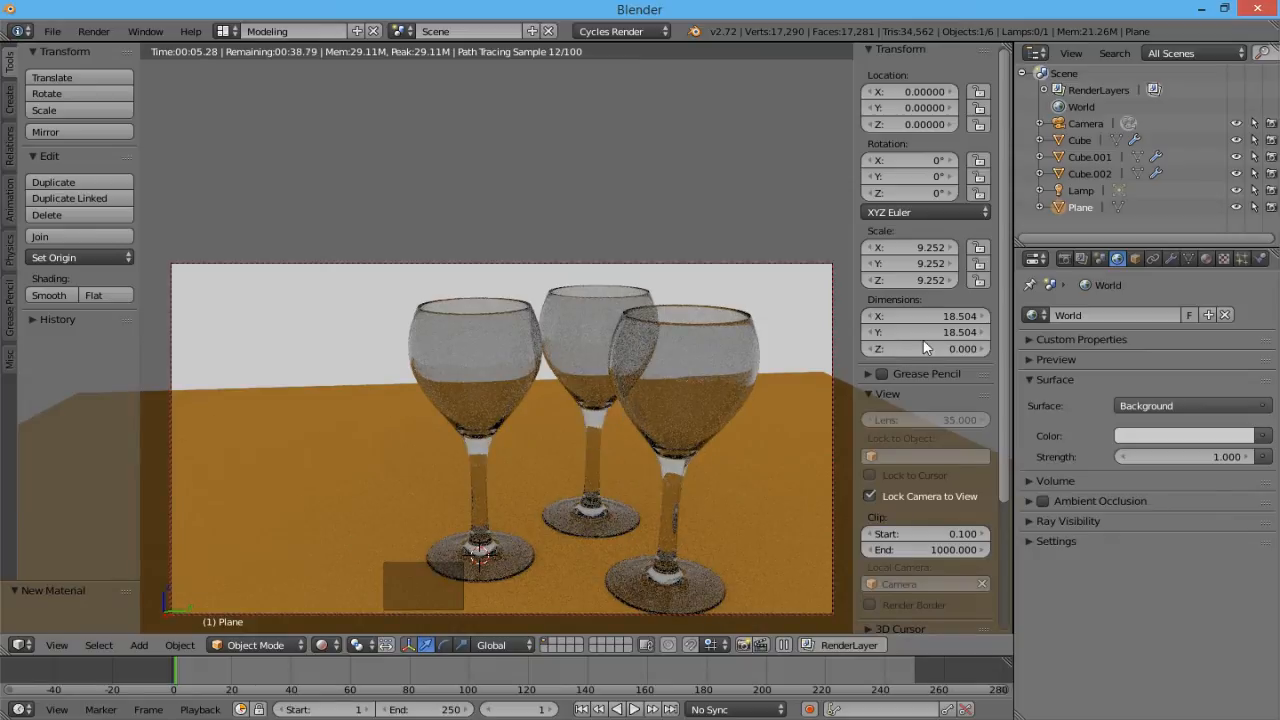
# Step: Make the Lamp emit through nodes with emission Strength 500
pyautogui.click(1083, 190)
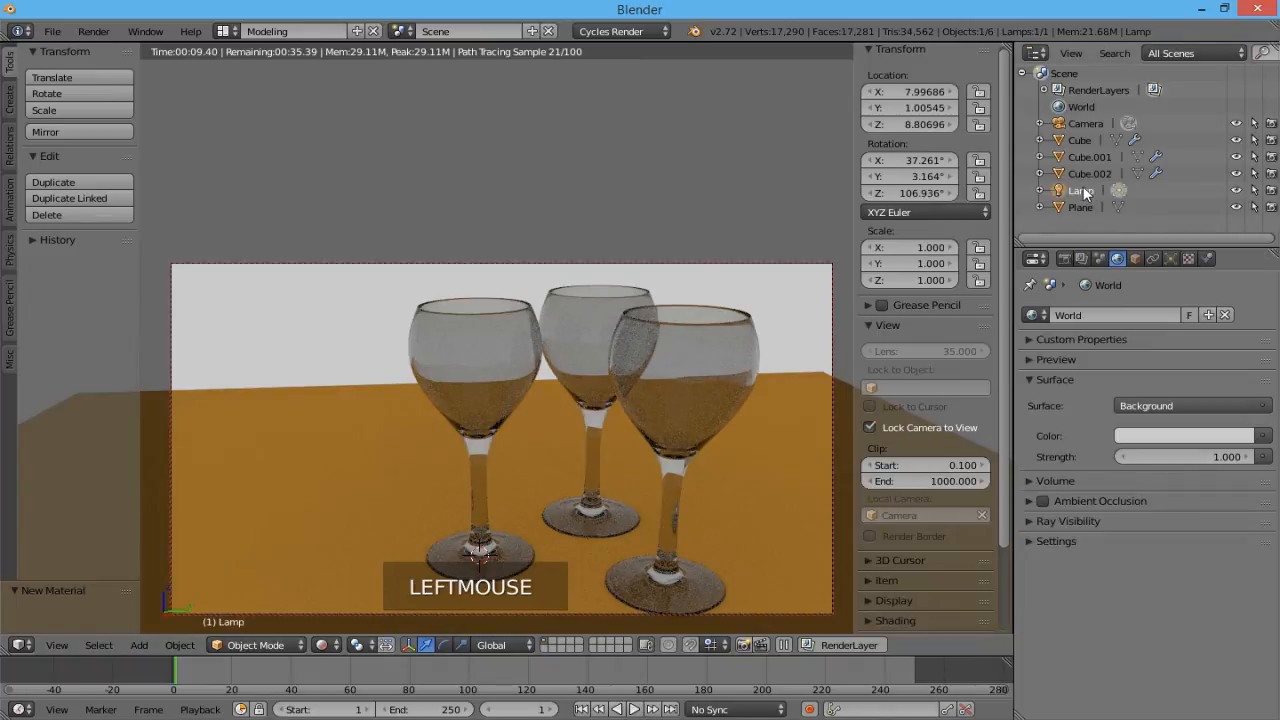
pyautogui.click(1170, 258)
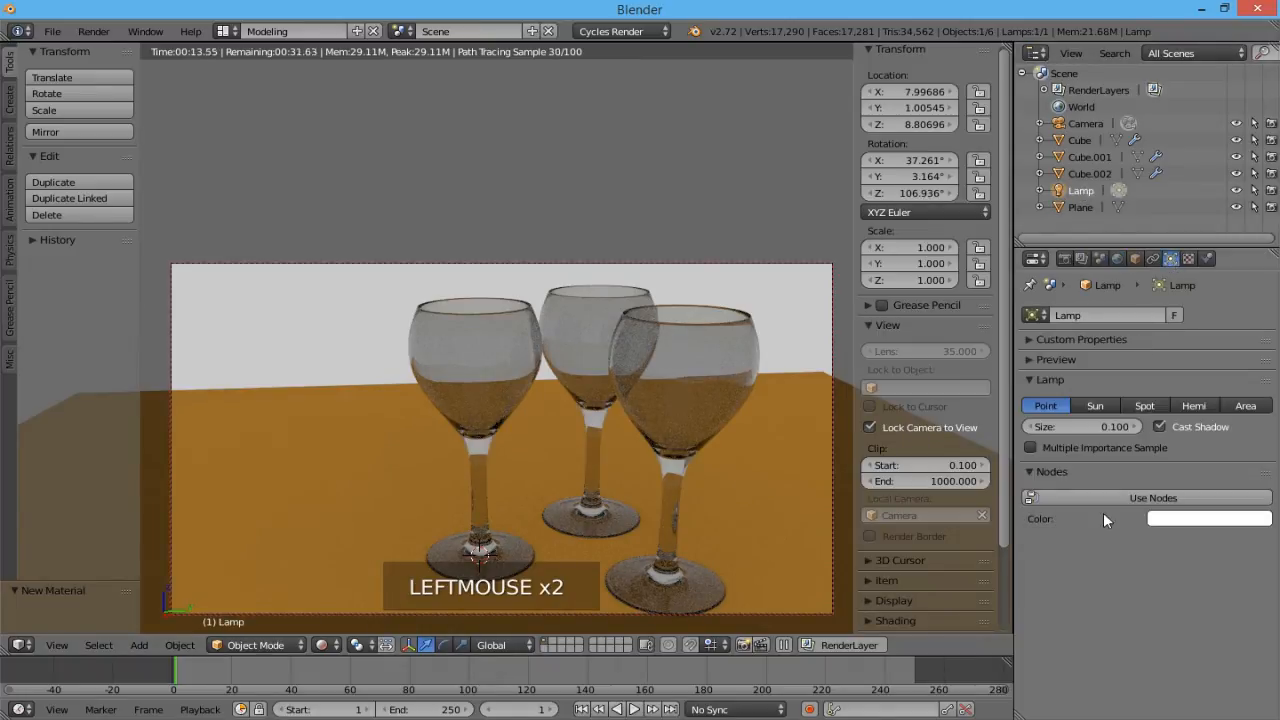
pyautogui.click(1127, 496)
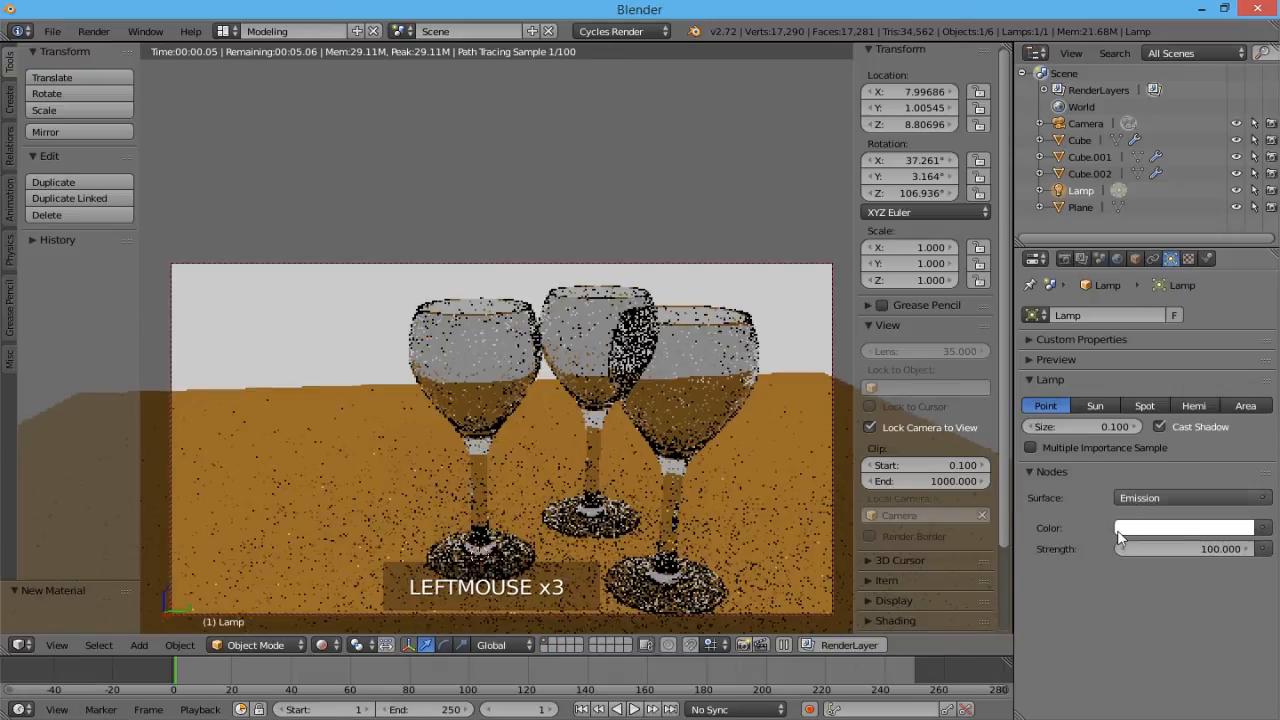
pyautogui.click(1155, 548)
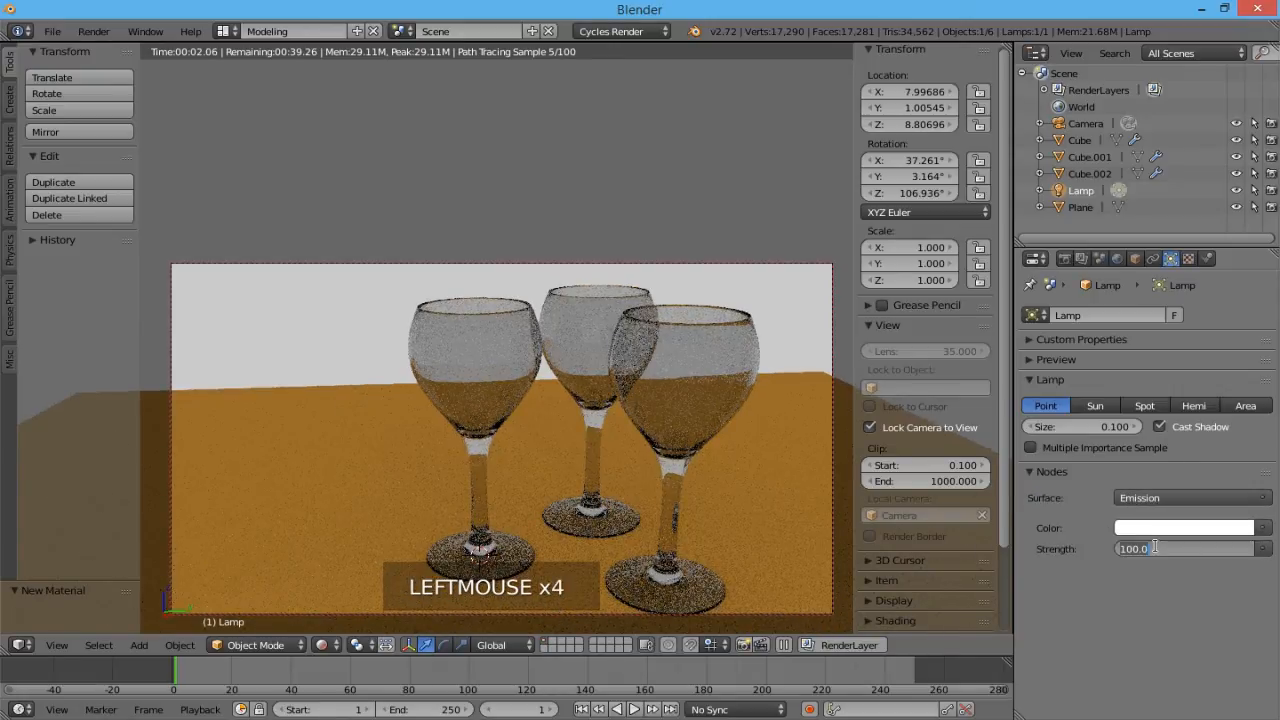
pyautogui.write('500')
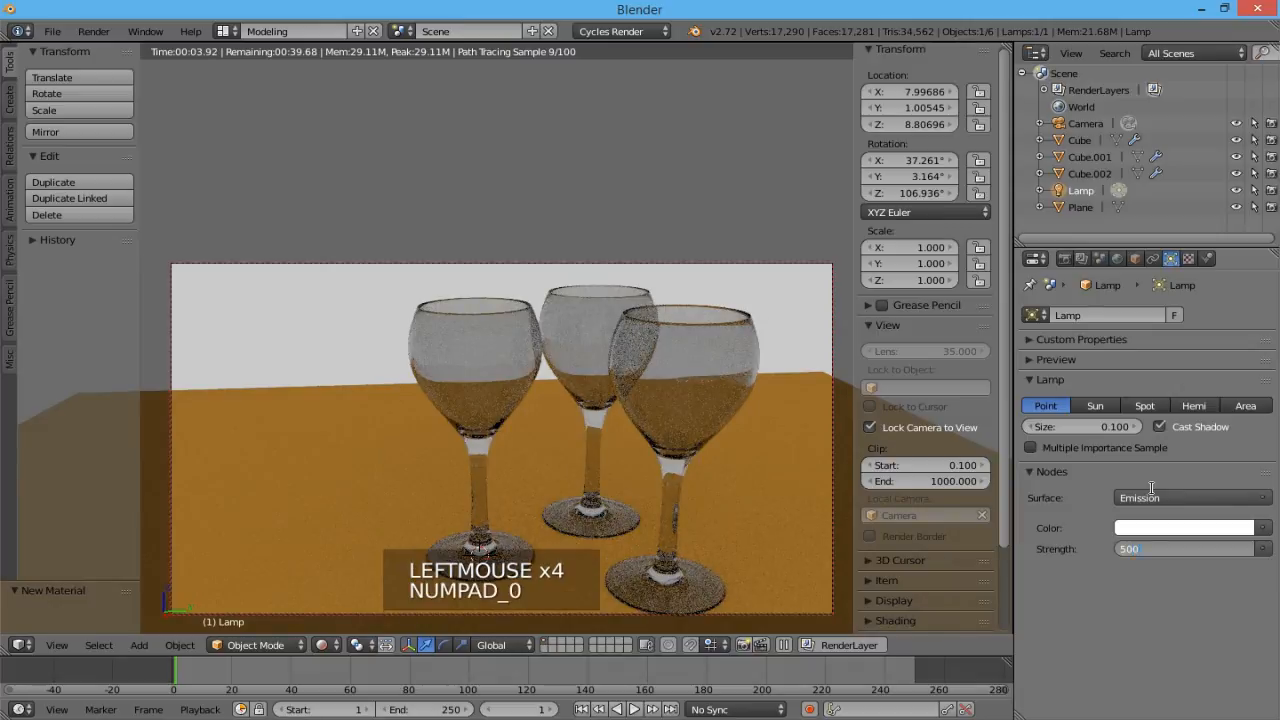
pyautogui.press('Return')
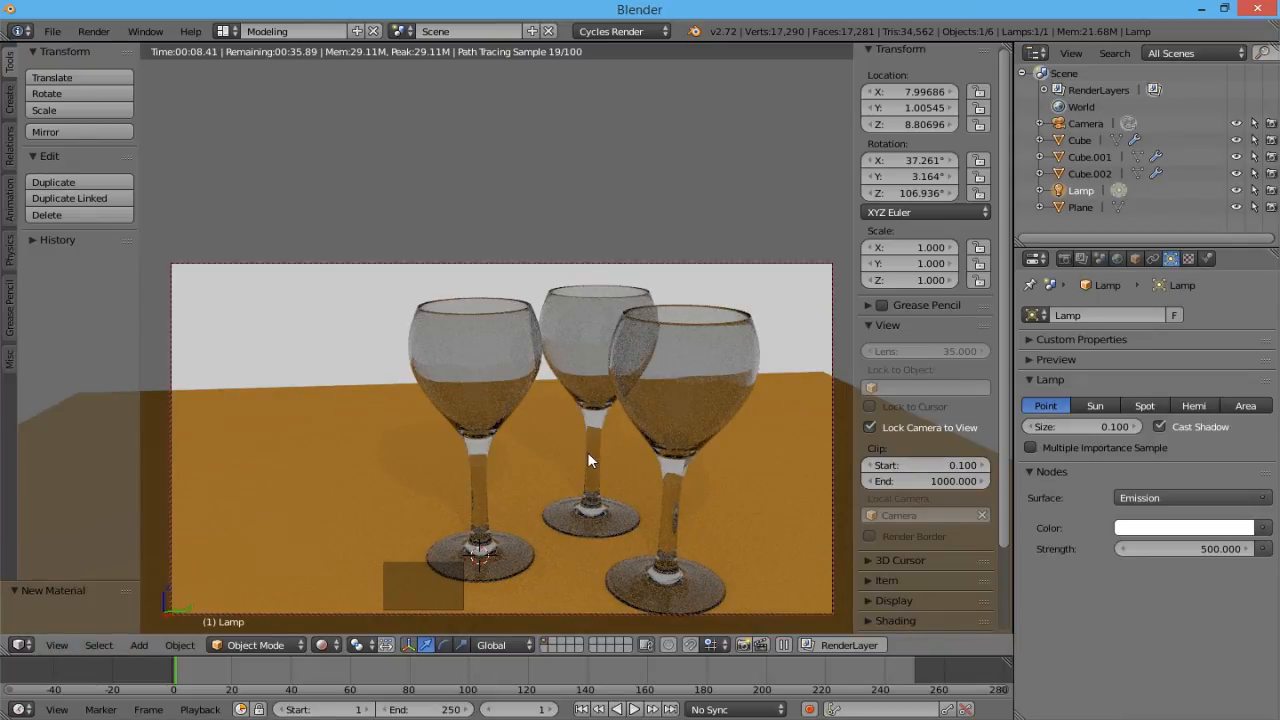
# Step: Launch the final Cycles render of the glass scene (F12)
pyautogui.press('F12')
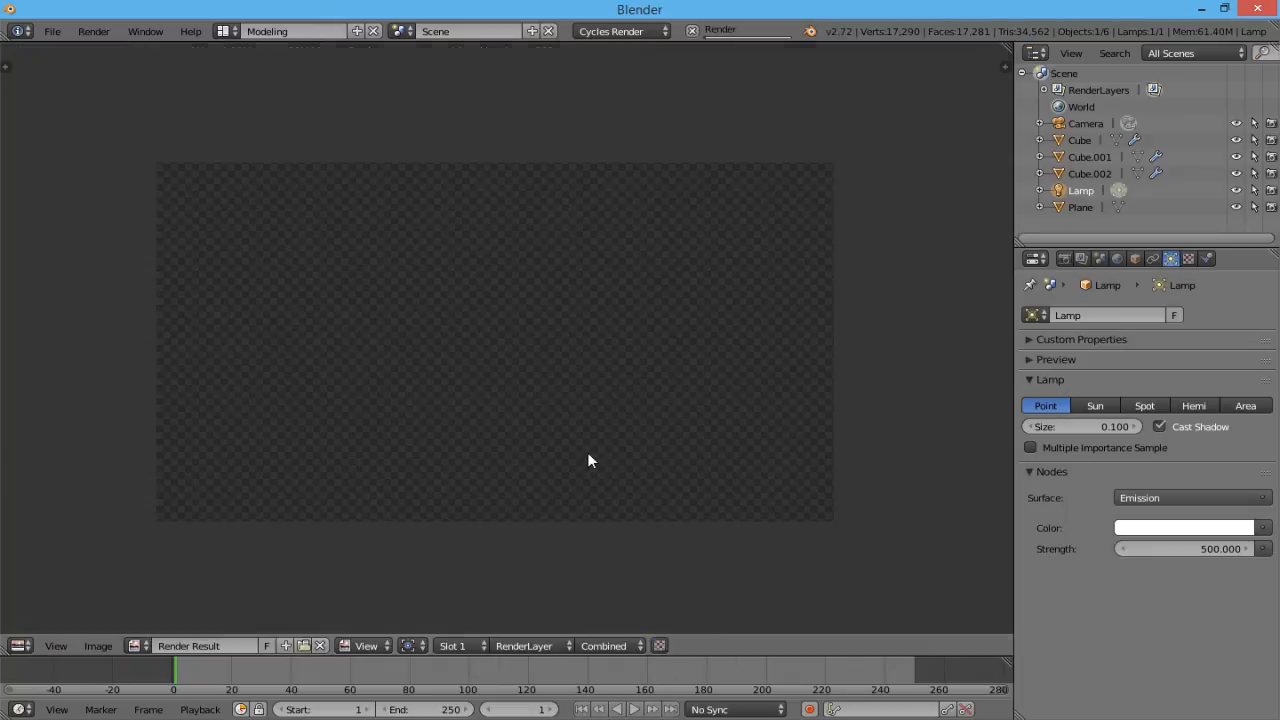